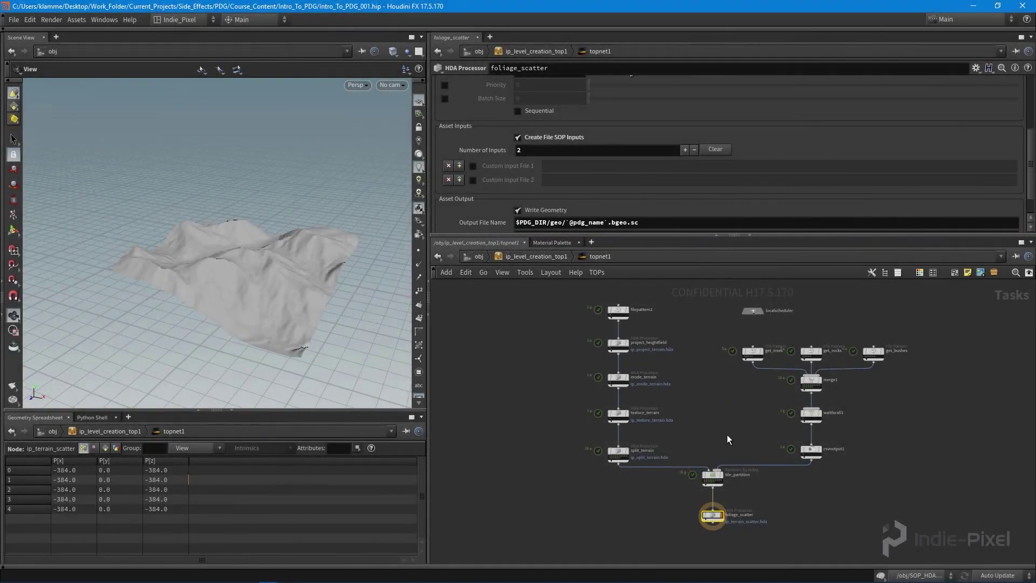
Step: Remove the second asset input from the foliage_scatter HDA Processor, leaving one input
scroll(727, 439, up, 8)
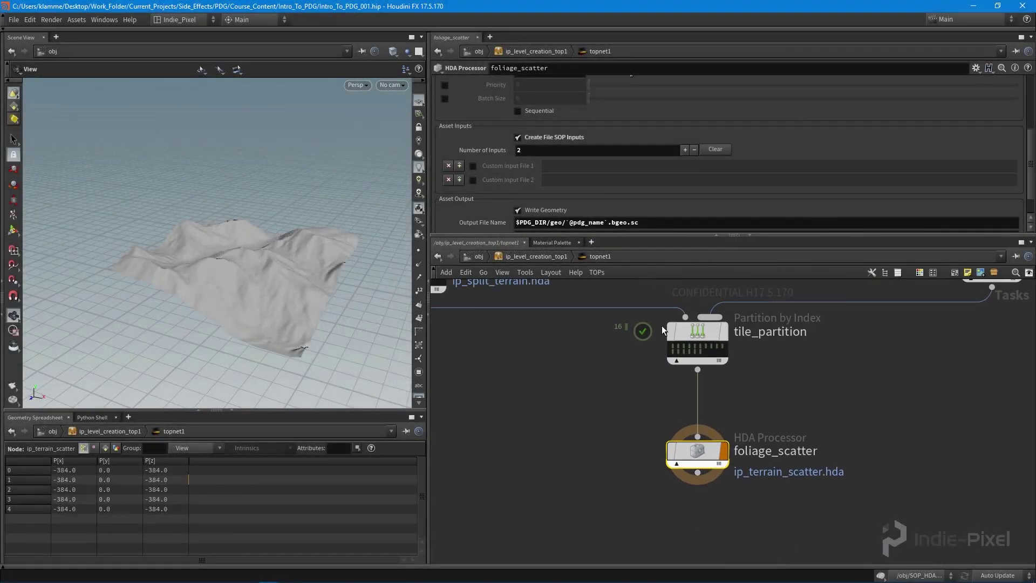
click(447, 181)
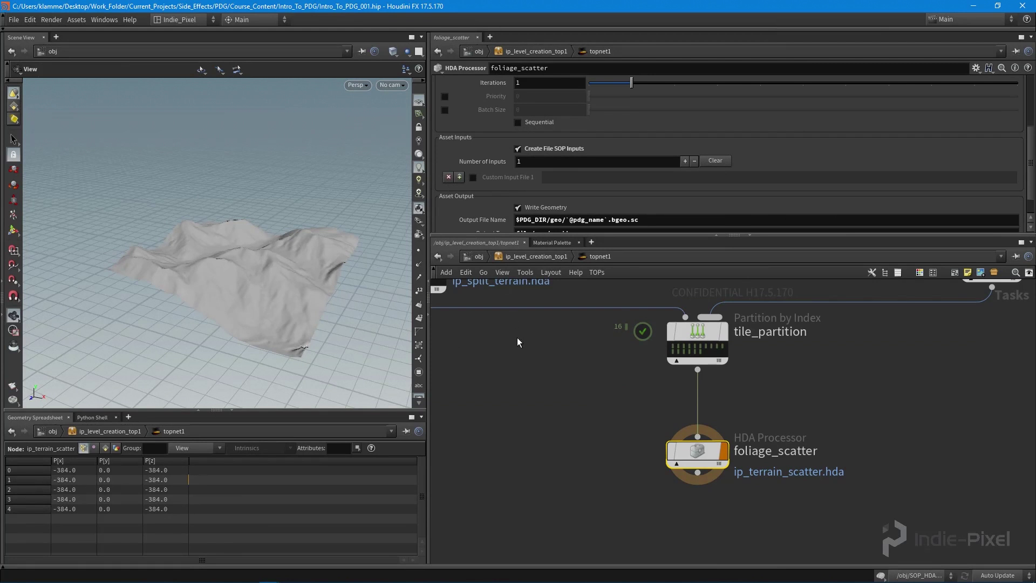
Step: Examine a tile_partition work item's outputs and attributes, along with the node's input operators
scroll(818, 392, down, 4)
scroll(708, 381, up, 7)
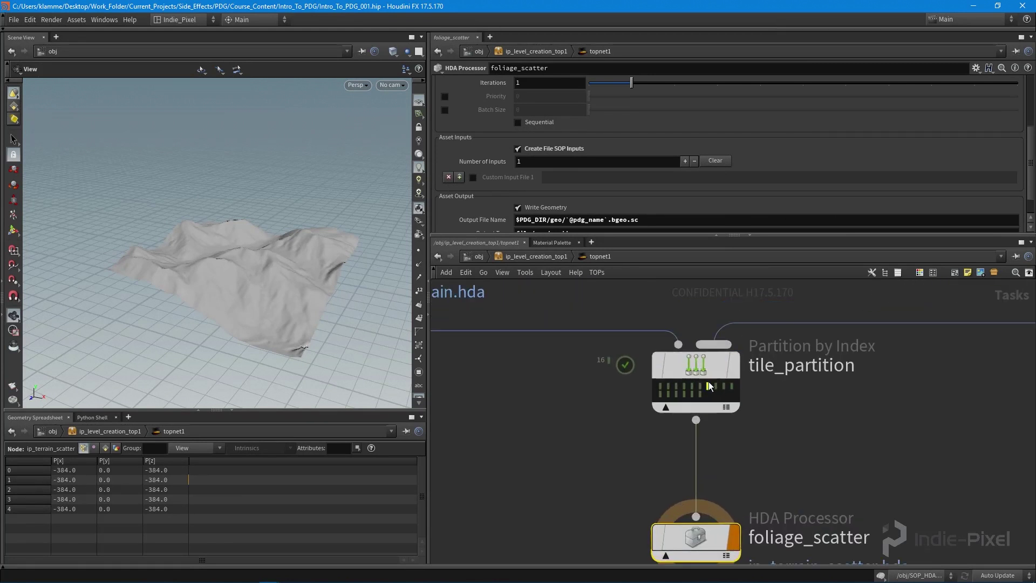
click(670, 387)
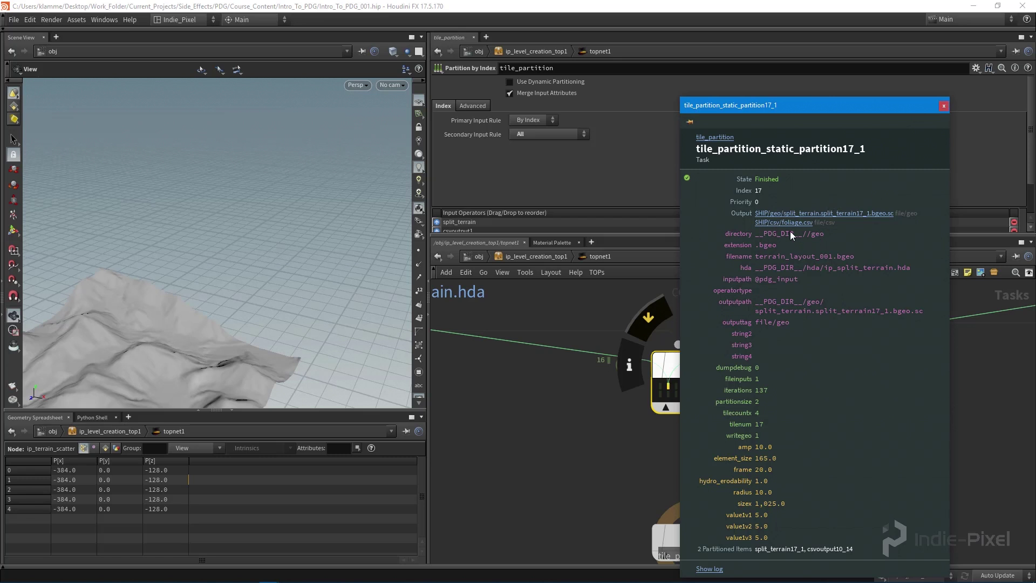
click(943, 106)
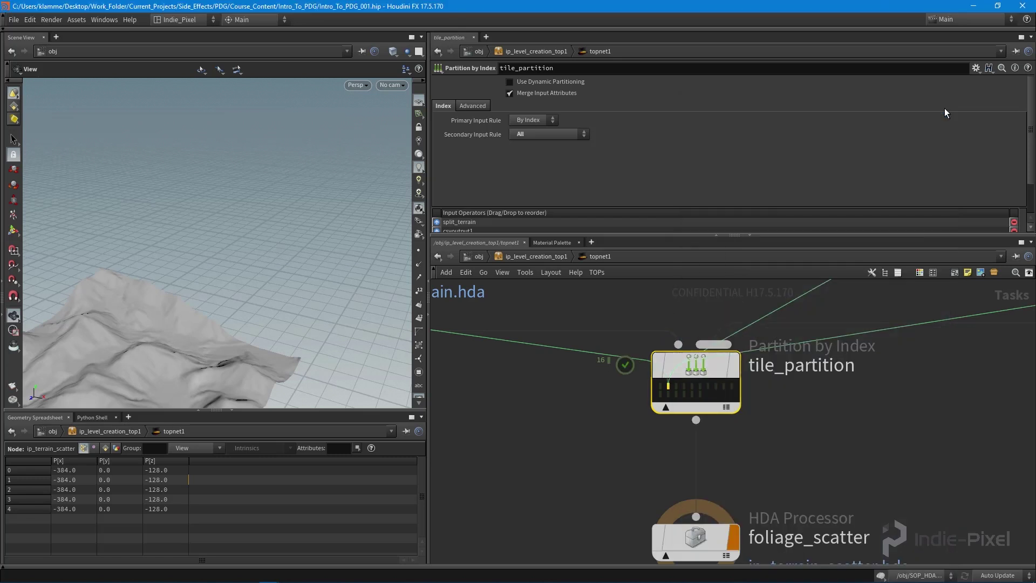
scroll(764, 189, down, 1)
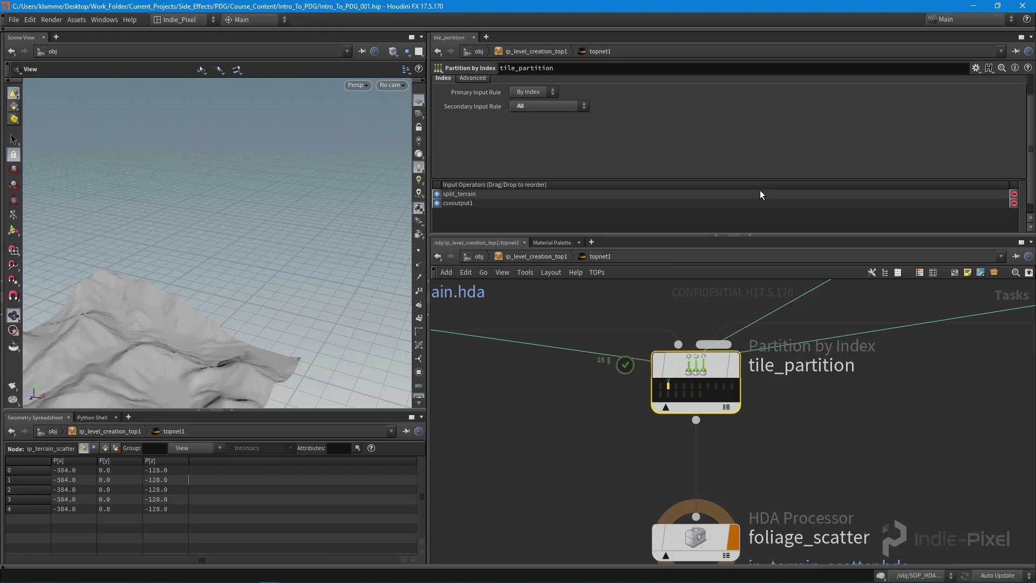
mouse_move(691, 387)
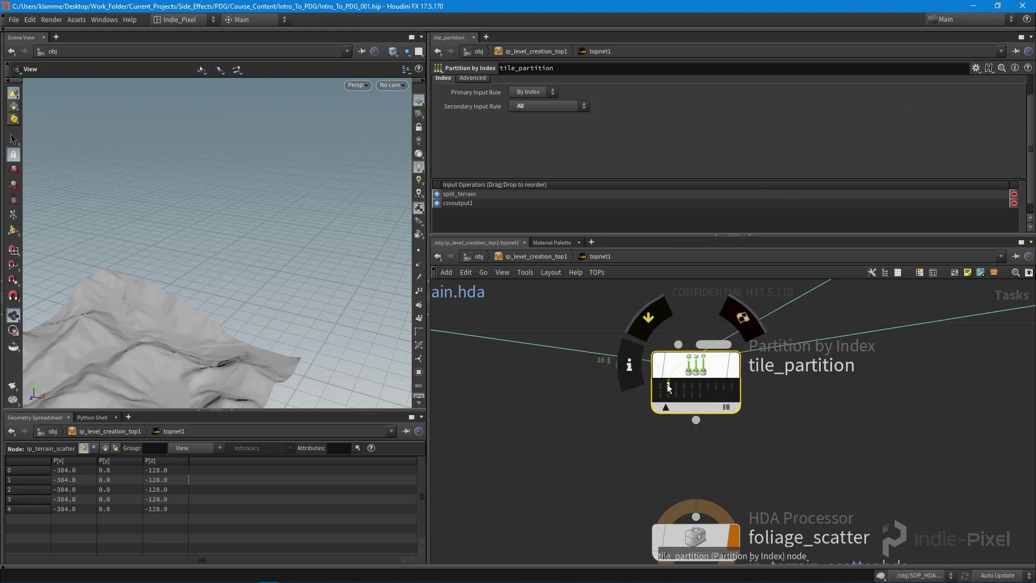
scroll(794, 426, down, 3)
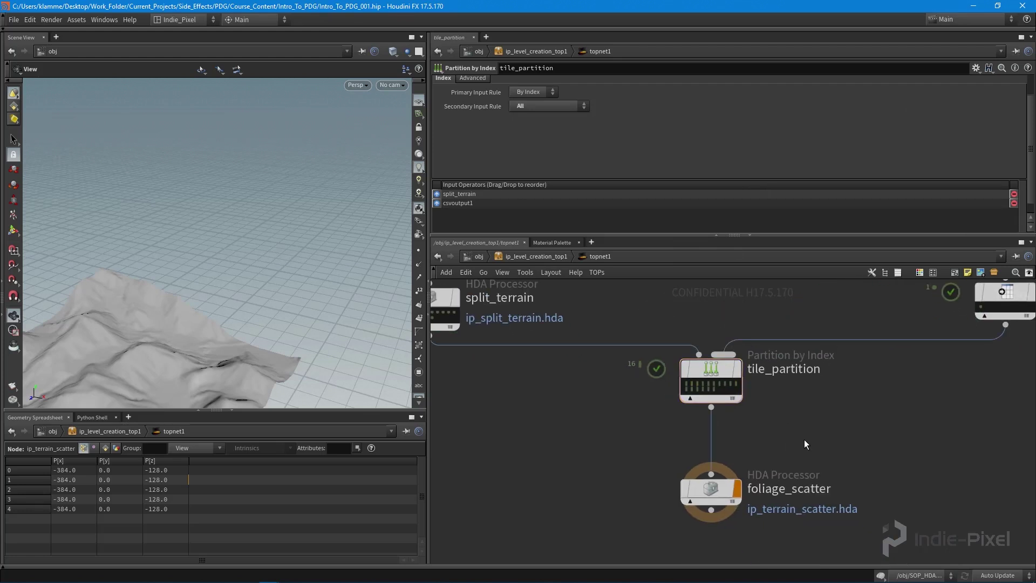
scroll(804, 441, down, 2)
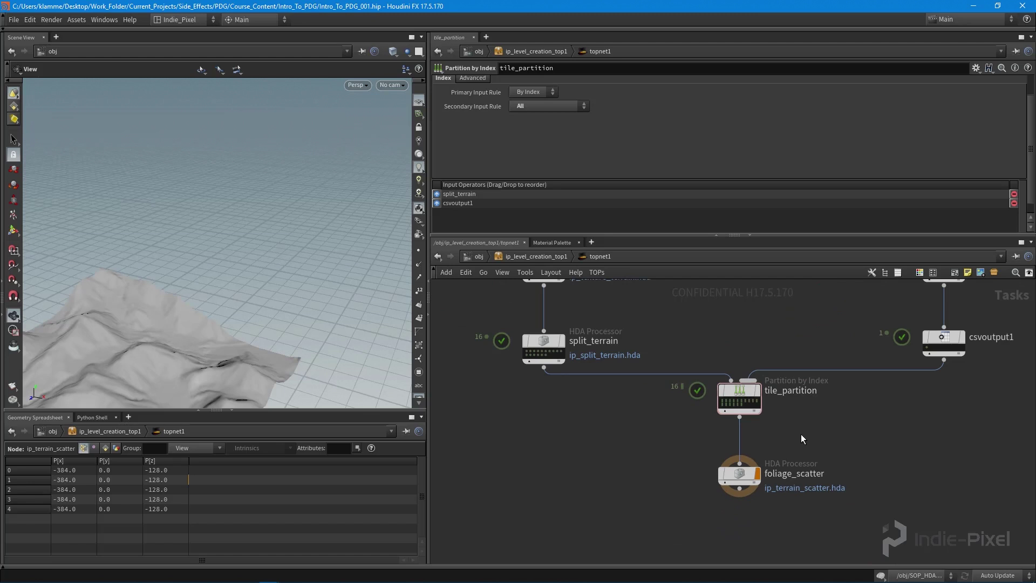
scroll(787, 453, up, 1)
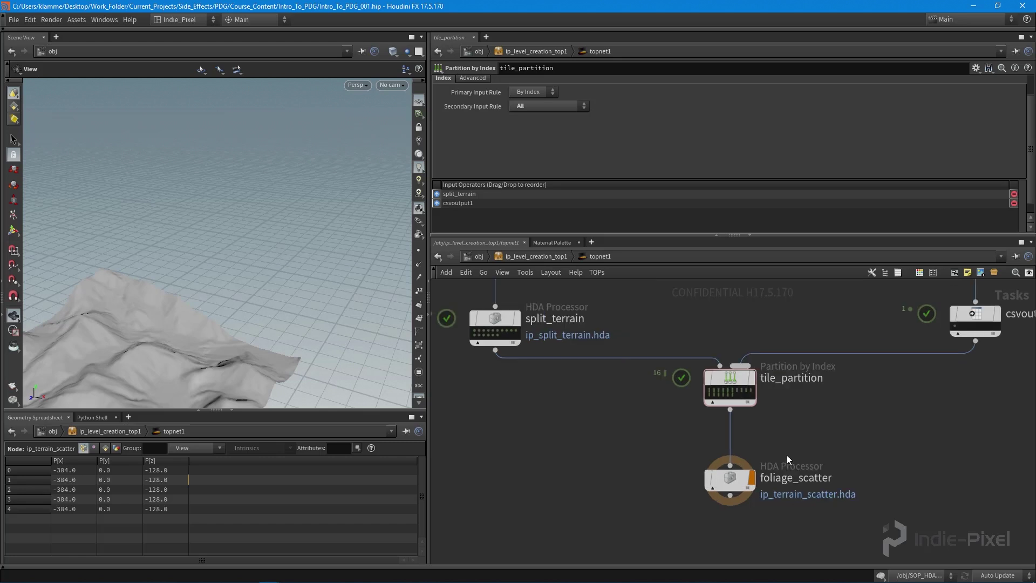
Step: Check the asset input and output settings of foliage_scatter and go into the SOP_HDAs geometry network
click(742, 475)
scroll(682, 182, down, 2)
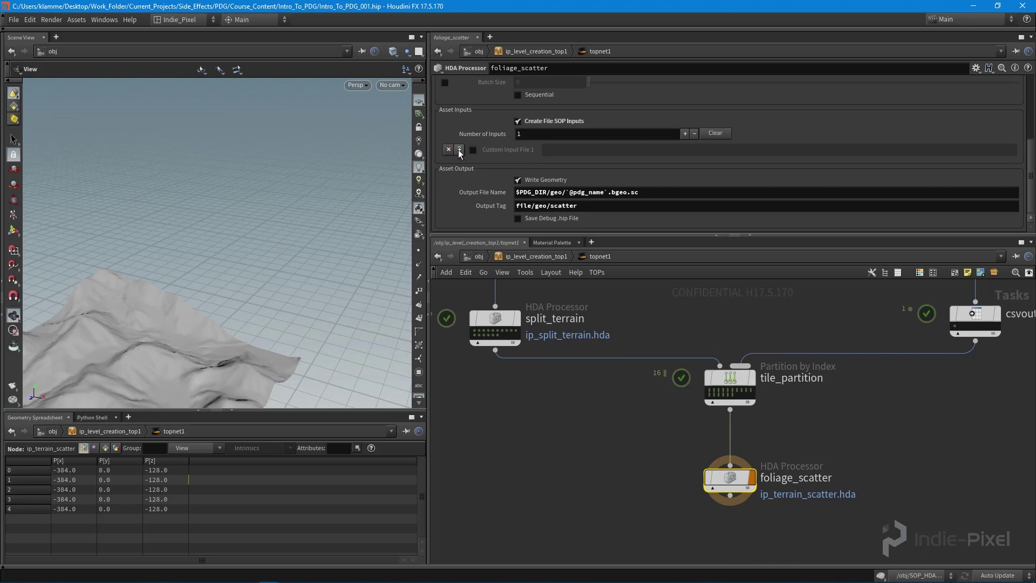
key(u)
key(u)
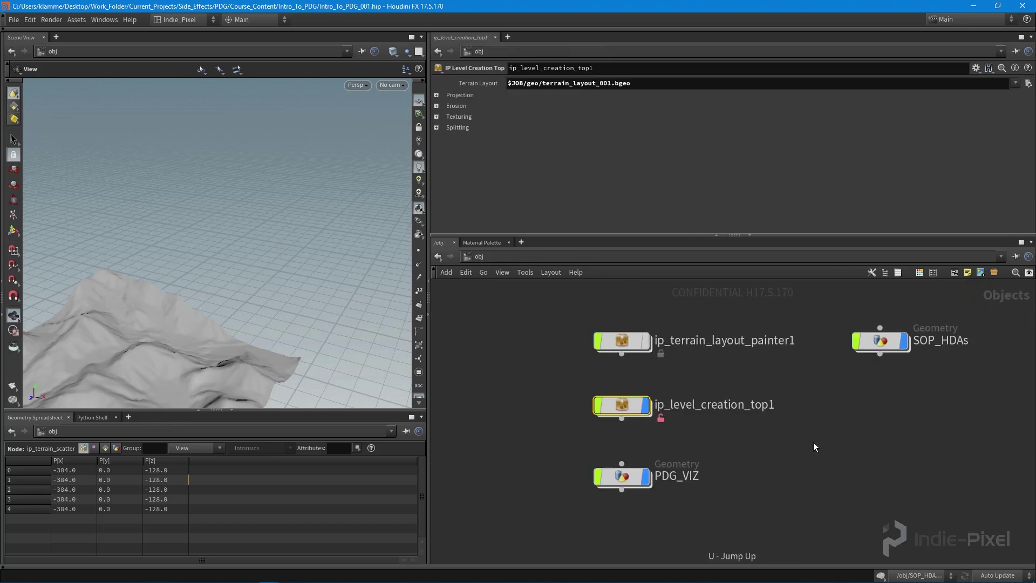
double_click(846, 365)
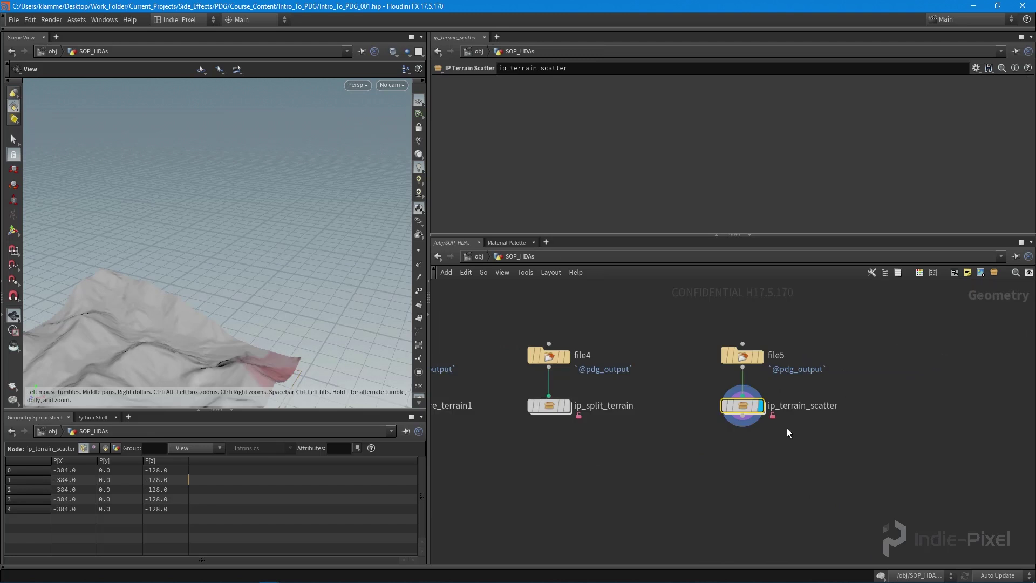
Step: Set Maximum Outputs to 0 in the type properties of ip_terrain_scatter and accept the change
right_click(746, 408)
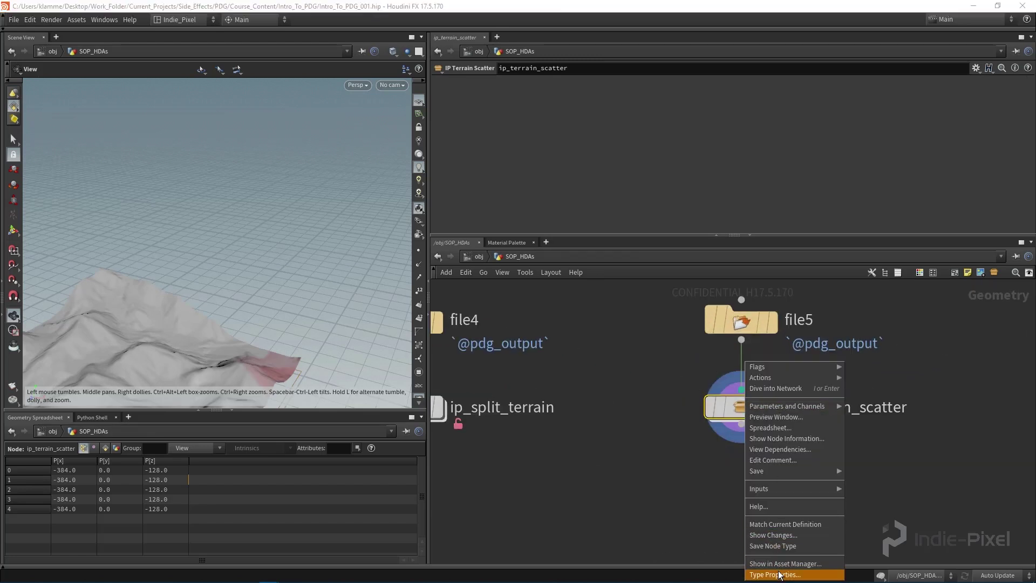
click(782, 570)
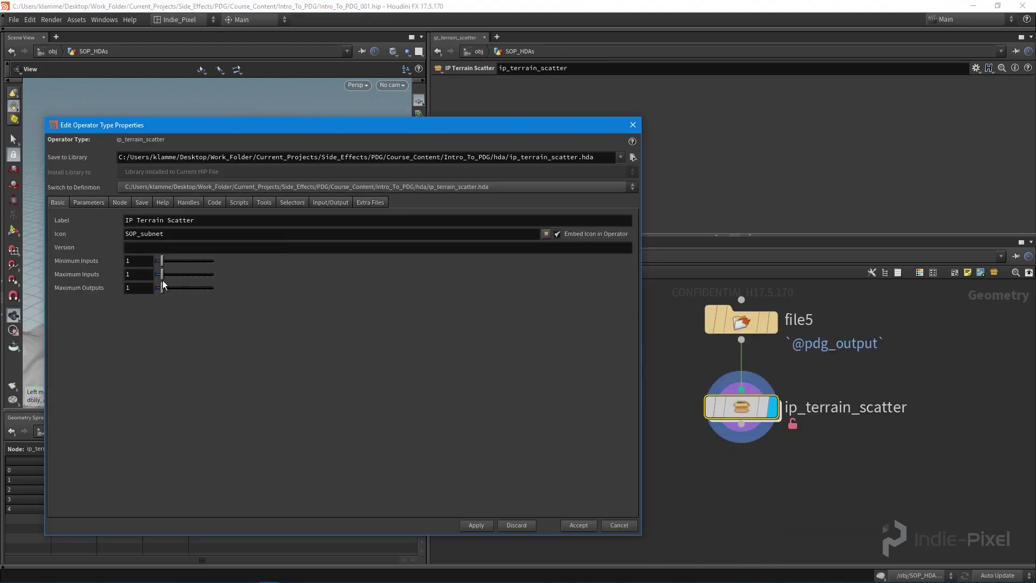
drag(161, 288, 148, 291)
drag(243, 130, 358, 122)
drag(523, 201, 554, 146)
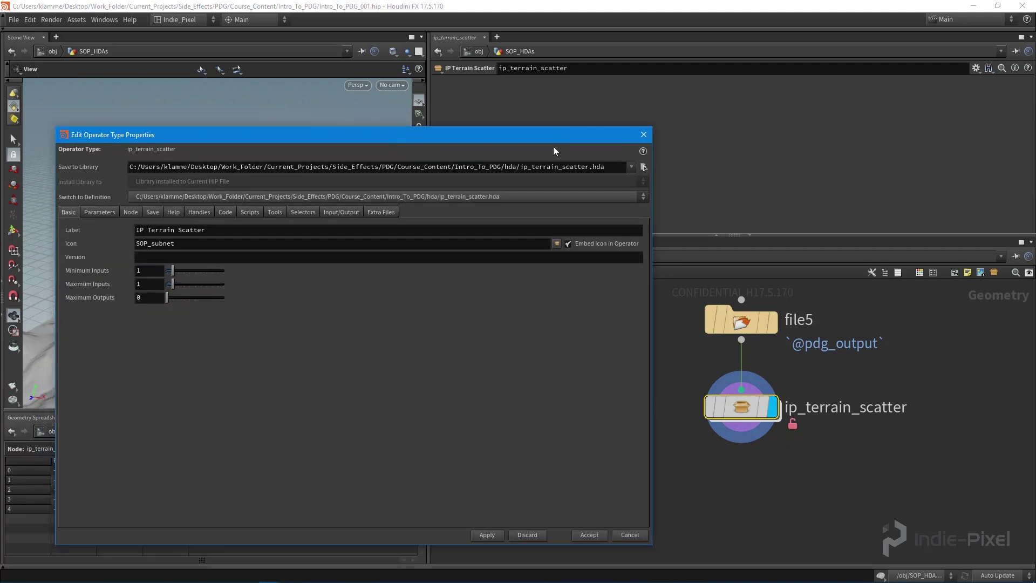
click(589, 535)
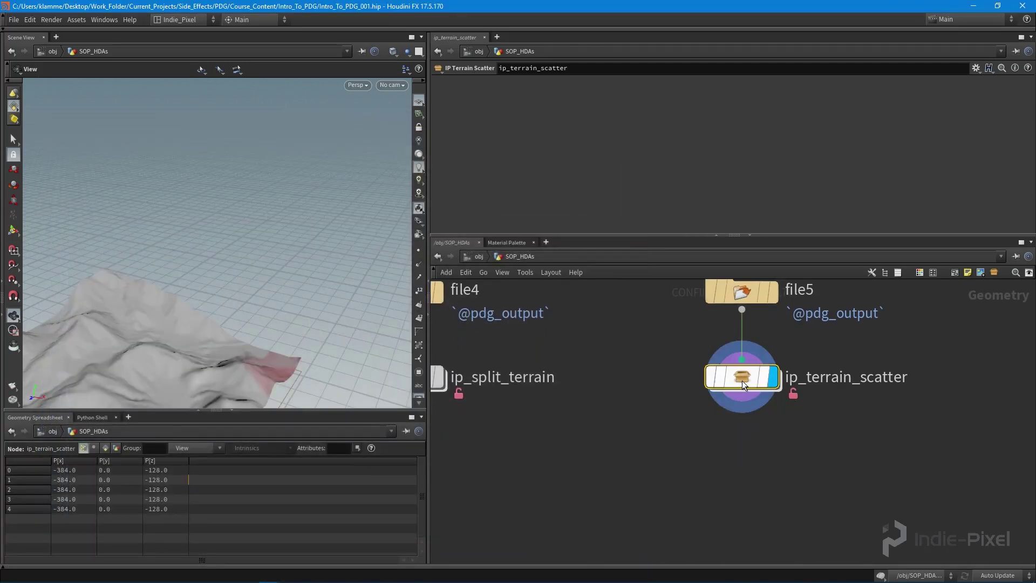
Step: Look at the terrain inside the ip_terrain_scatter asset, check its file5 input node, and return to the object level
double_click(742, 380)
key(g)
drag(209, 311, 233, 286)
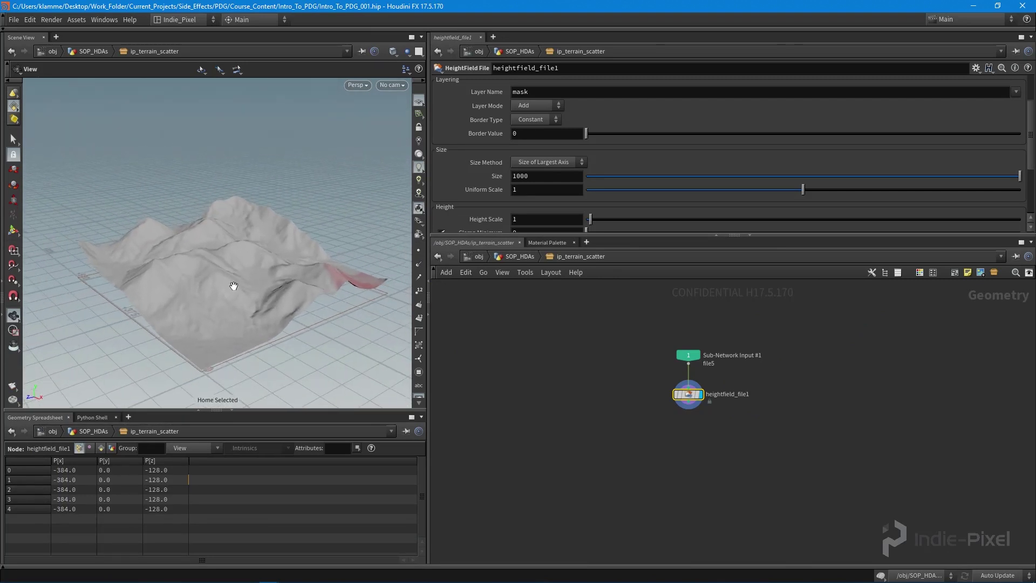
key(u)
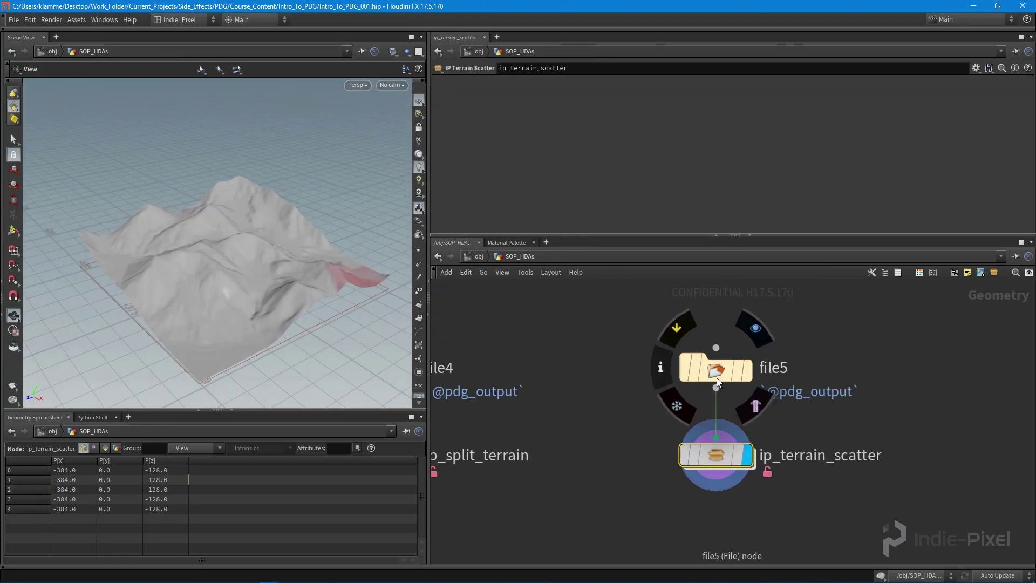
click(716, 378)
key(u)
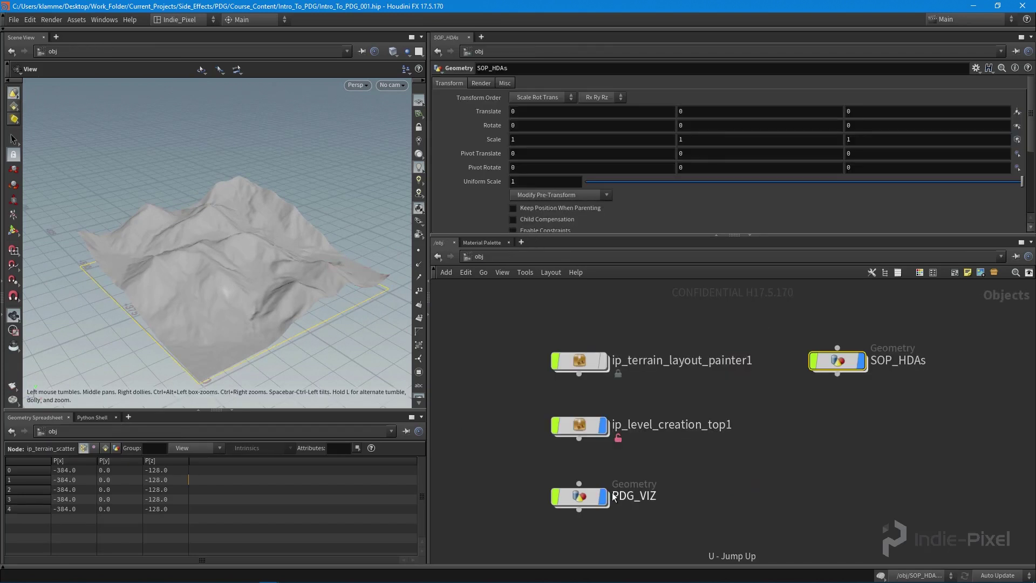
Step: Go into topnet1 of ip_level_creation_top1, select the first work item of tile_partition, and frame its terrain tile in the viewport
double_click(583, 426)
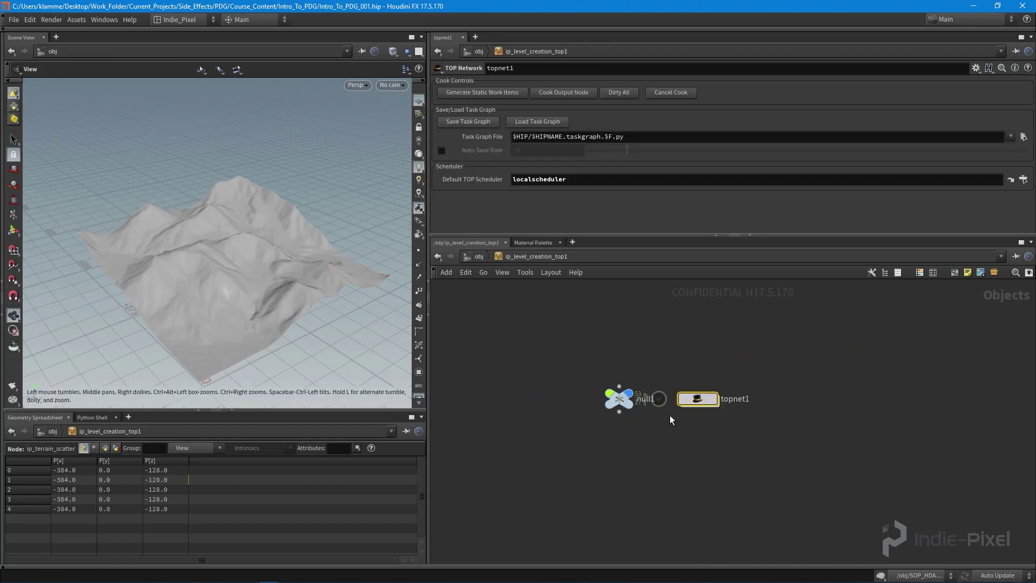
double_click(704, 399)
scroll(694, 429, up, 3)
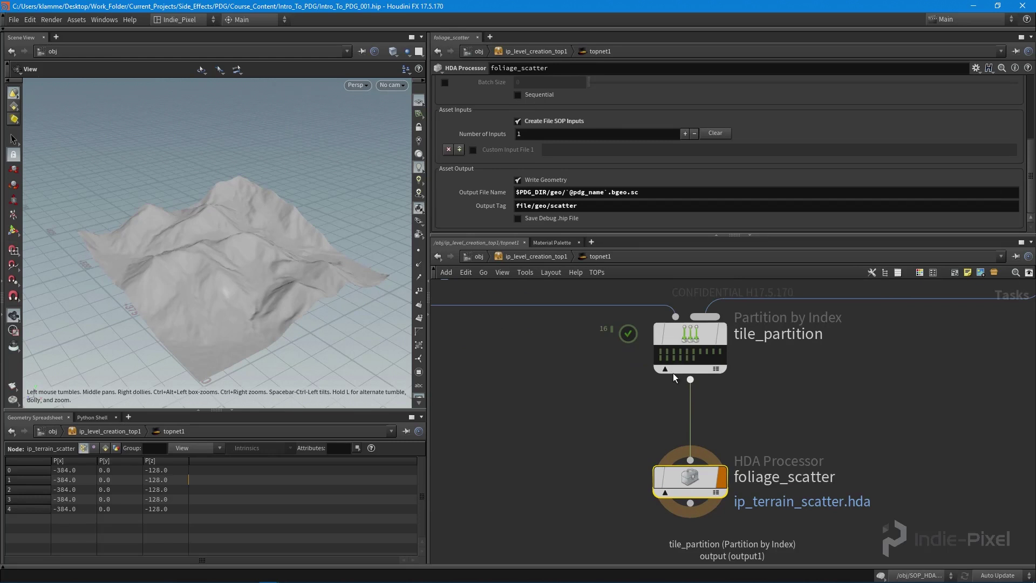
click(661, 352)
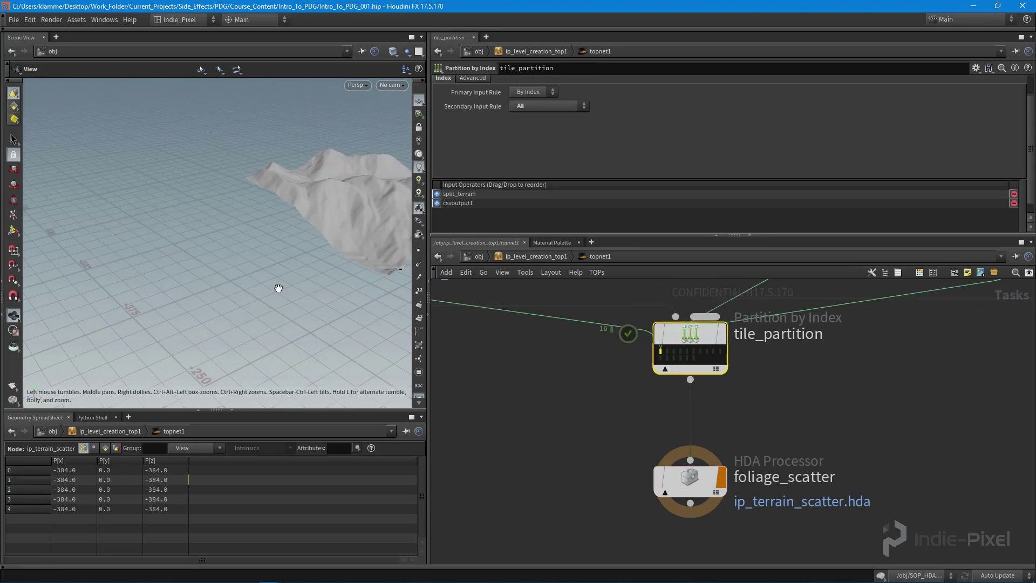
key(g)
drag(277, 308, 211, 307)
middle_drag(324, 238, 136, 262)
drag(136, 261, 194, 270)
Step: Return to the SOP_HDAs network and go inside the ip_terrain_scatter asset
middle_drag(822, 457, 849, 412)
click(698, 441)
key(u)
key(u)
double_click(828, 366)
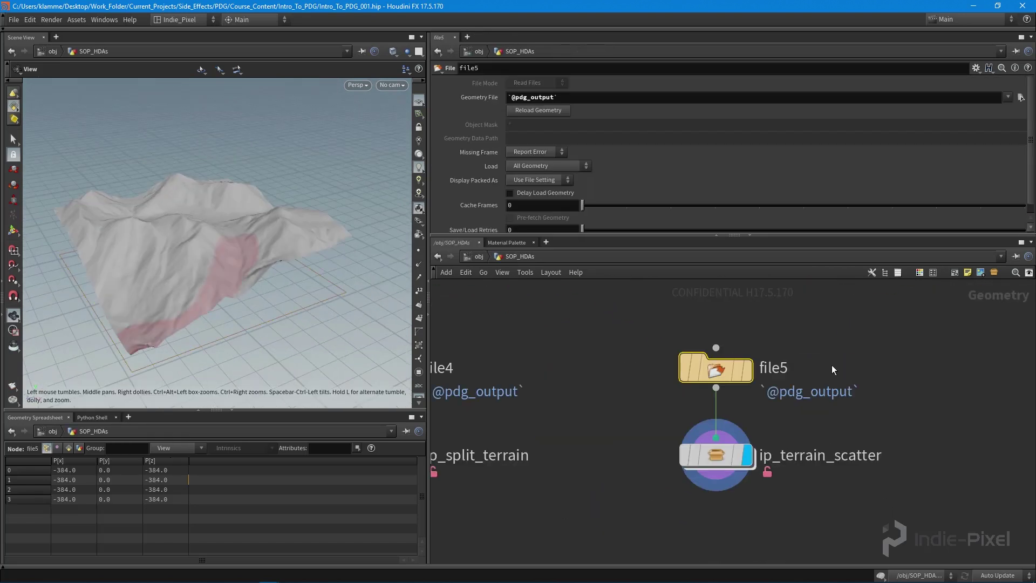
click(725, 449)
double_click(724, 450)
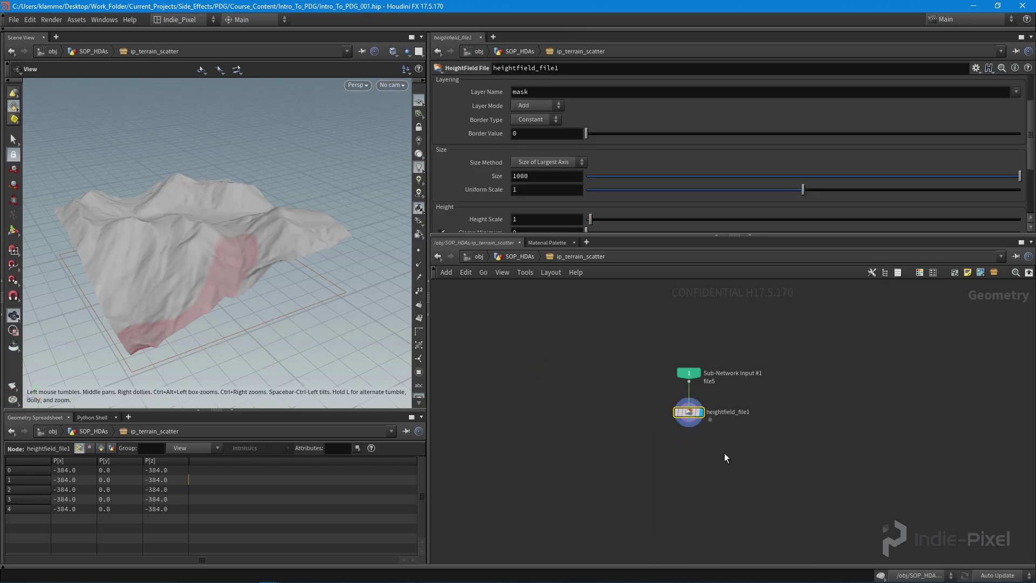
Step: Widen the 3D viewport, enlarge the network editor's height, and examine the masked terrain tile from several angles
drag(293, 312, 183, 258)
right_drag(183, 258, 225, 271)
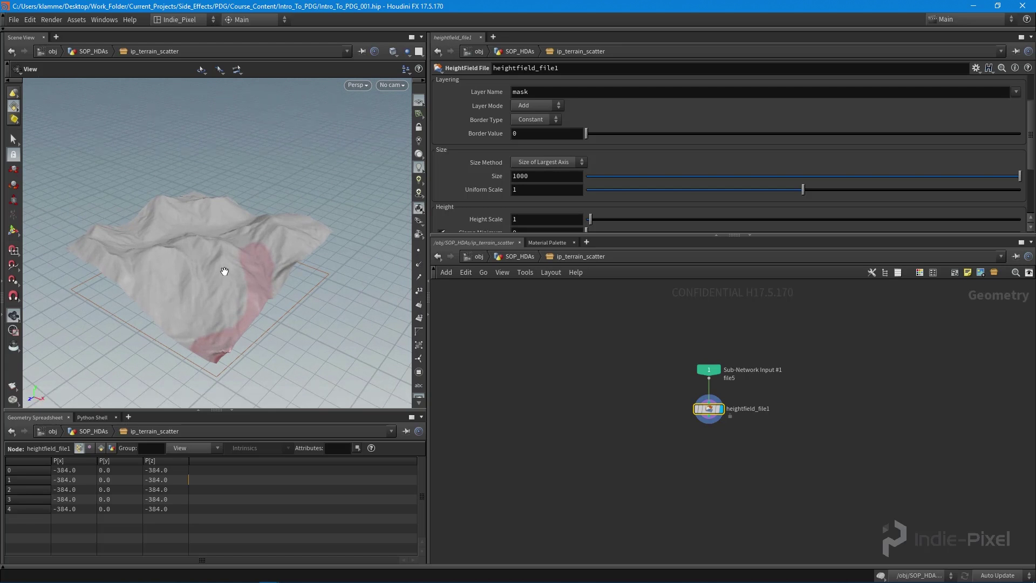
drag(428, 448, 453, 447)
drag(285, 293, 235, 282)
right_drag(235, 282, 243, 295)
drag(243, 295, 205, 296)
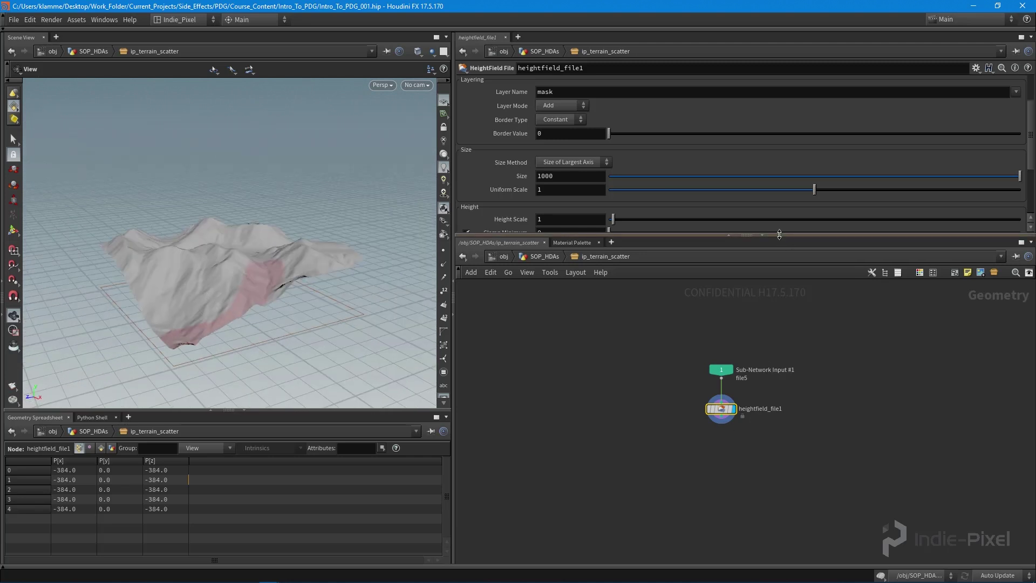
drag(779, 234, 779, 217)
scroll(707, 415, up, 3)
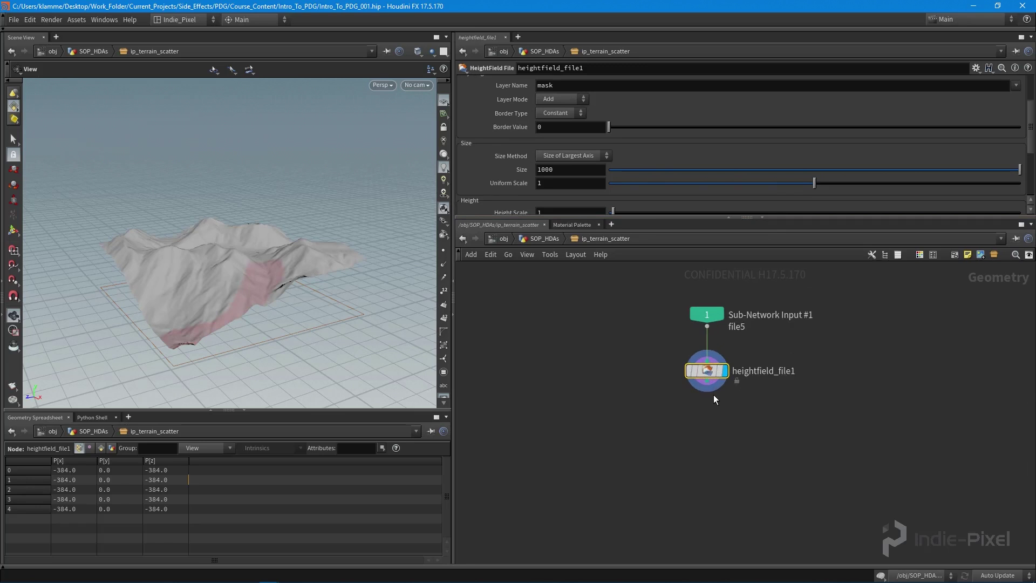
scroll(709, 411, up, 2)
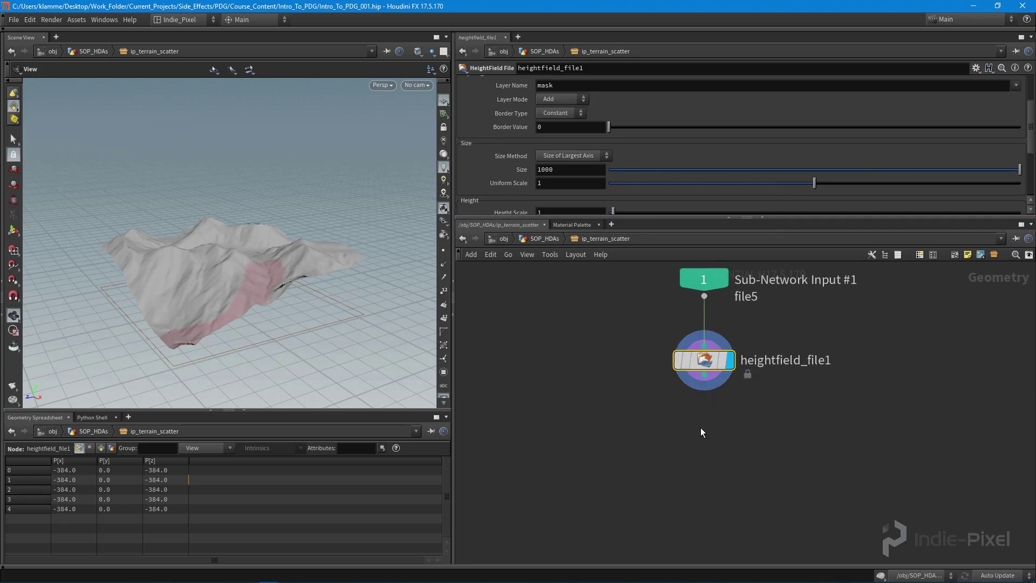
mouse_move(291, 276)
mouse_down()
mouse_move(258, 309)
mouse_move(276, 286)
mouse_up()
drag(183, 263, 256, 277)
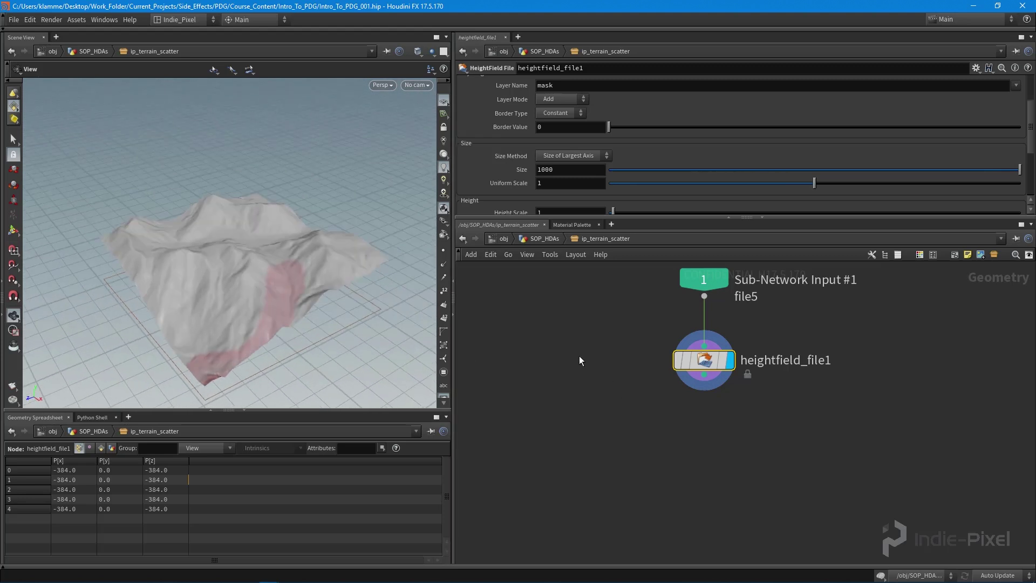
Step: Add a HeightField Mask by Feature node, connect it after heightfield_file1, and display its result
middle_drag(707, 440, 698, 413)
click(697, 413)
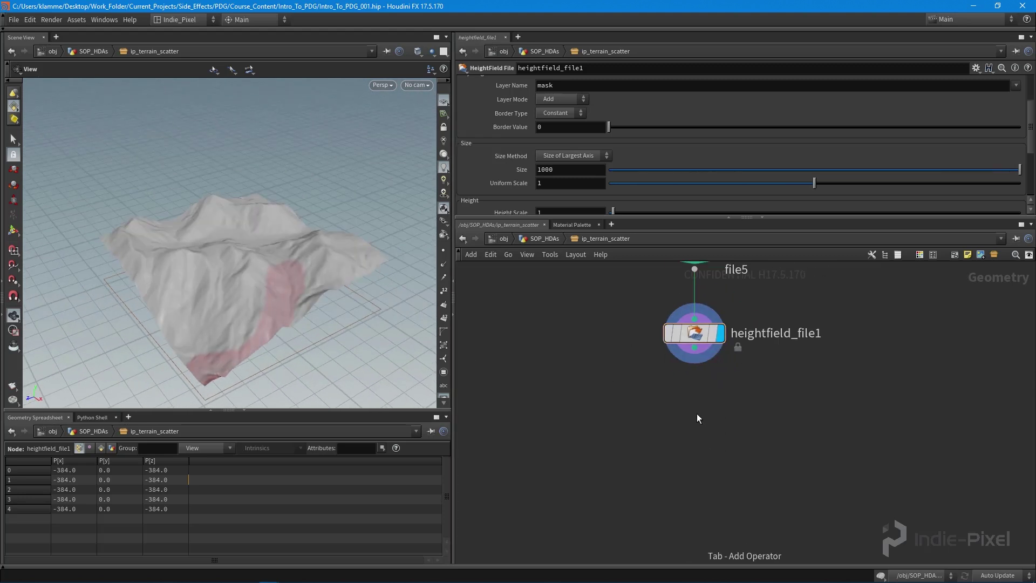
key(Tab)
text(fea)
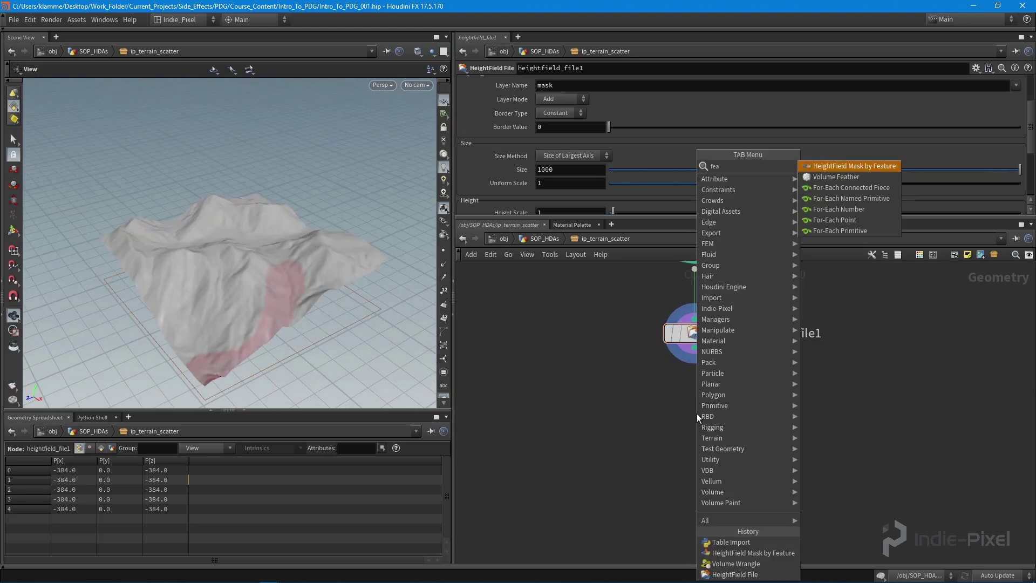
key(Return)
click(697, 413)
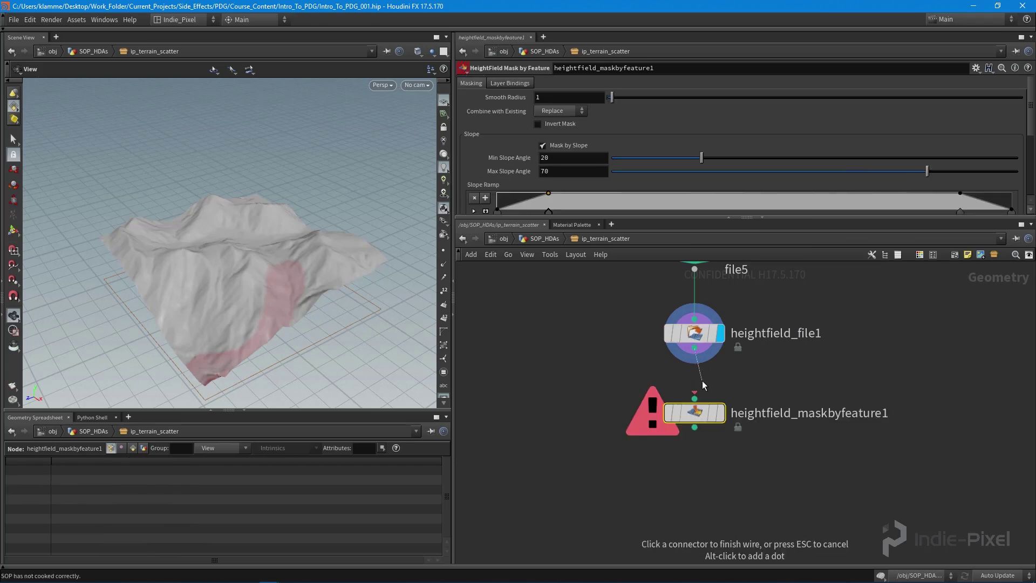
click(721, 412)
Step: Set the Max Slope Angle of the feature mask to 50
drag(199, 249, 318, 270)
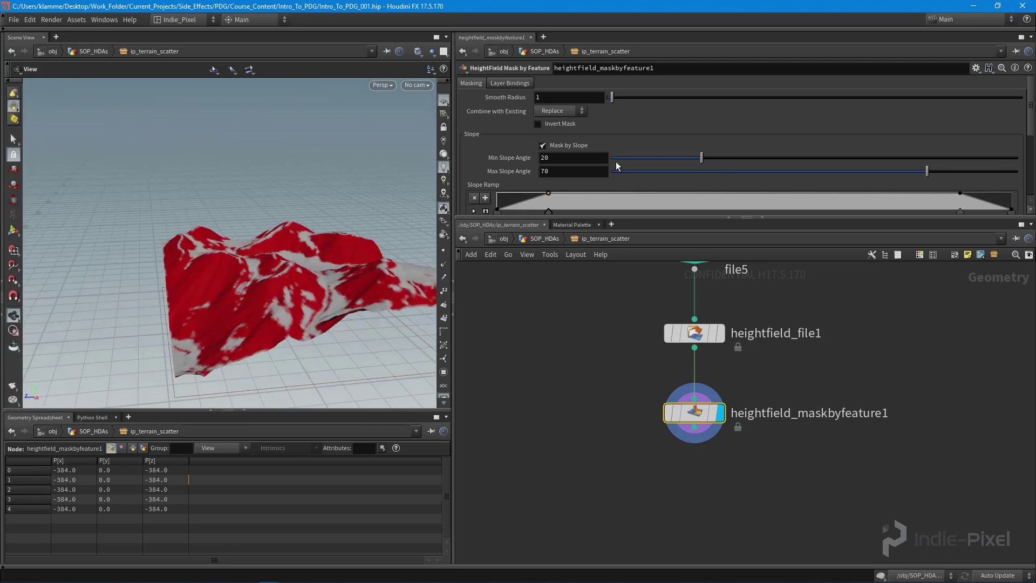
click(591, 169)
text(50)
key(Return)
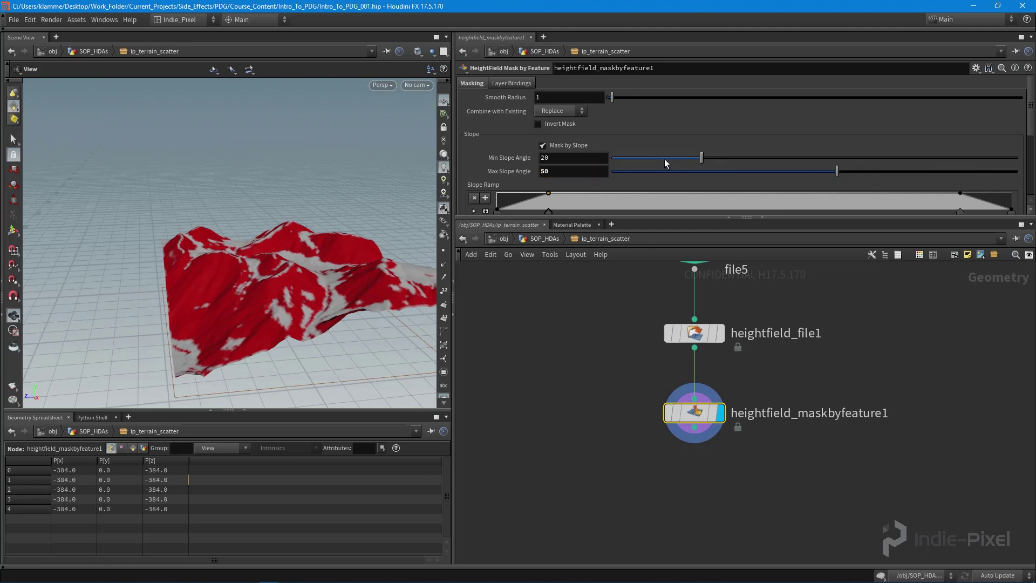
Step: Set the Min Slope Angle of the feature mask to 3
drag(701, 156, 611, 158)
drag(335, 270, 178, 259)
click(598, 158)
key(Return)
drag(375, 241, 271, 296)
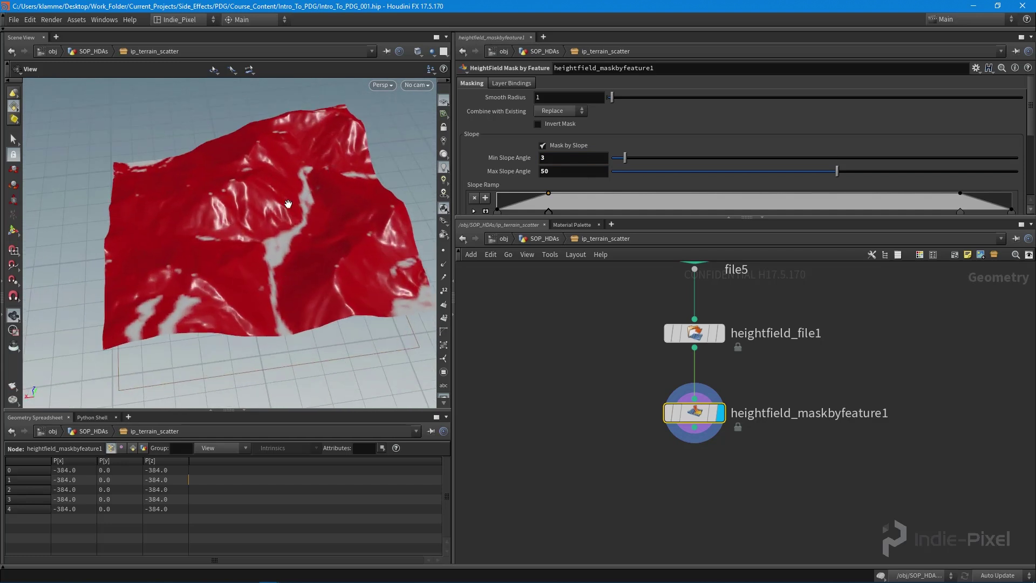
mouse_move(280, 315)
mouse_down()
mouse_move(273, 300)
mouse_move(271, 307)
mouse_up()
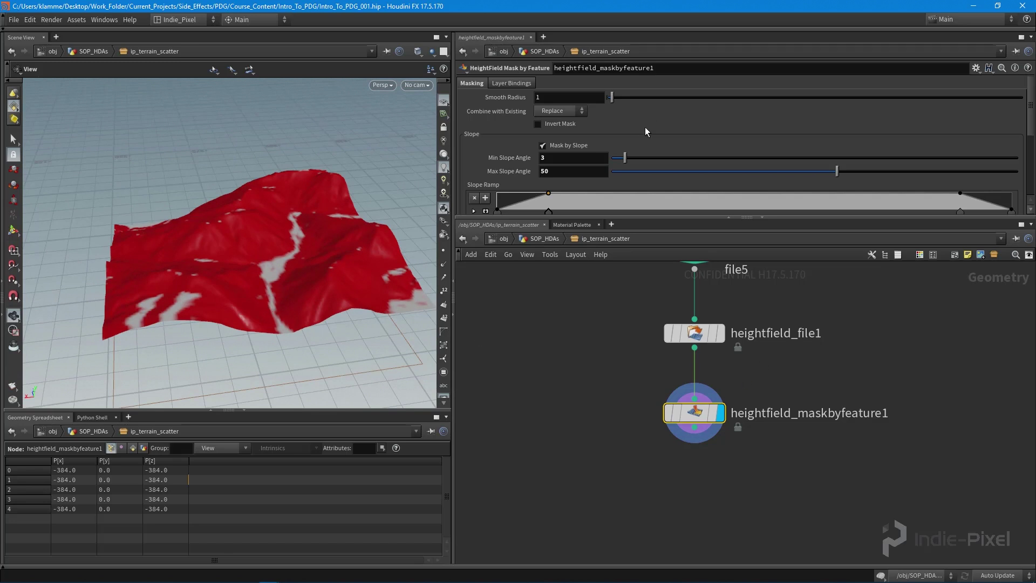
Step: Invert the feature mask and set its slope range to about 22.6 minimum and 61.9 maximum
click(564, 124)
drag(277, 254, 324, 289)
drag(624, 158, 695, 157)
drag(837, 170, 874, 178)
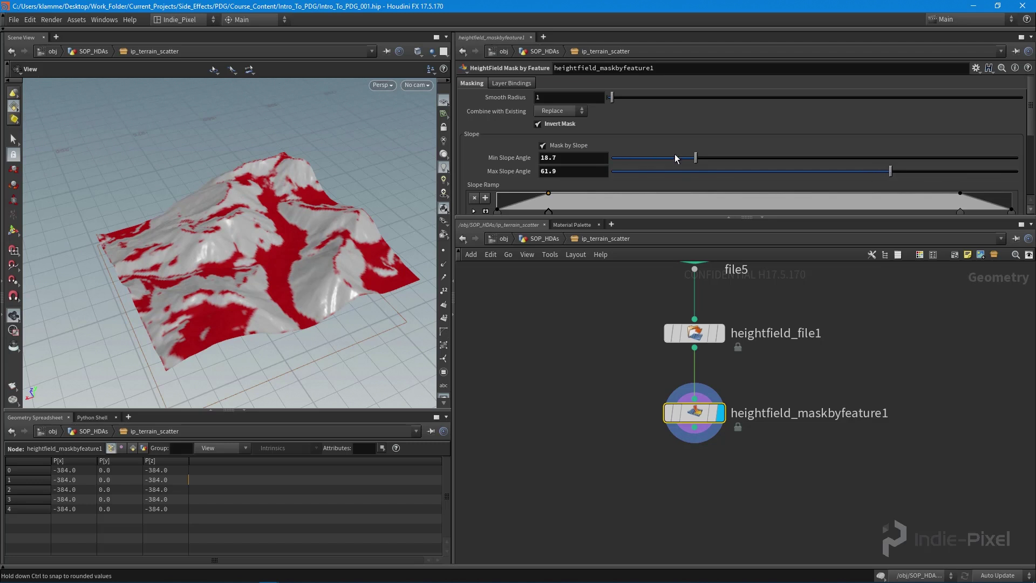
mouse_move(697, 160)
mouse_down()
mouse_move(723, 157)
mouse_move(713, 160)
mouse_up()
drag(249, 268, 301, 334)
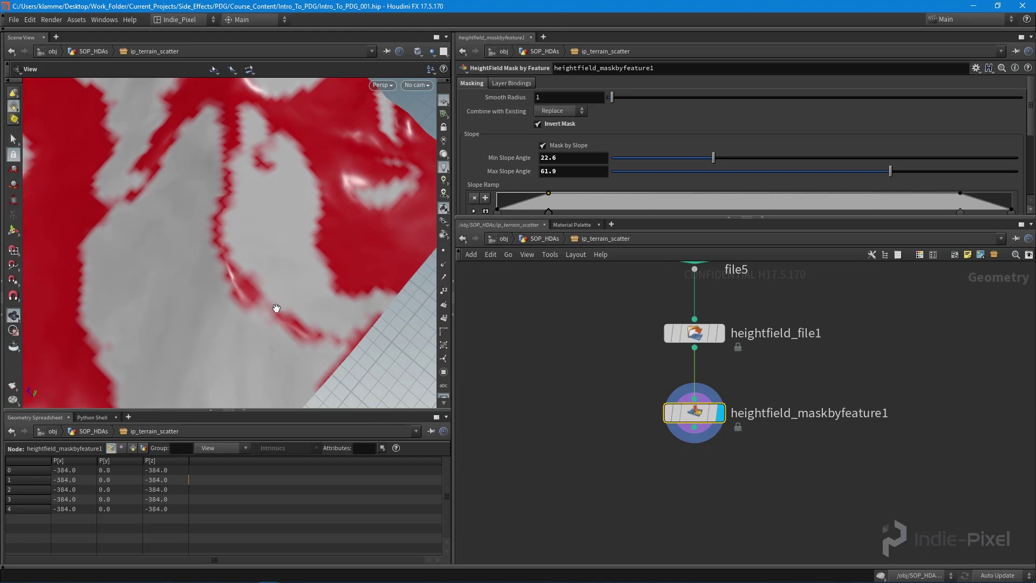
right_drag(287, 307, 276, 287)
mouse_move(275, 287)
mouse_down()
mouse_move(159, 231)
mouse_move(245, 260)
mouse_move(208, 284)
mouse_move(270, 259)
mouse_move(276, 299)
mouse_up()
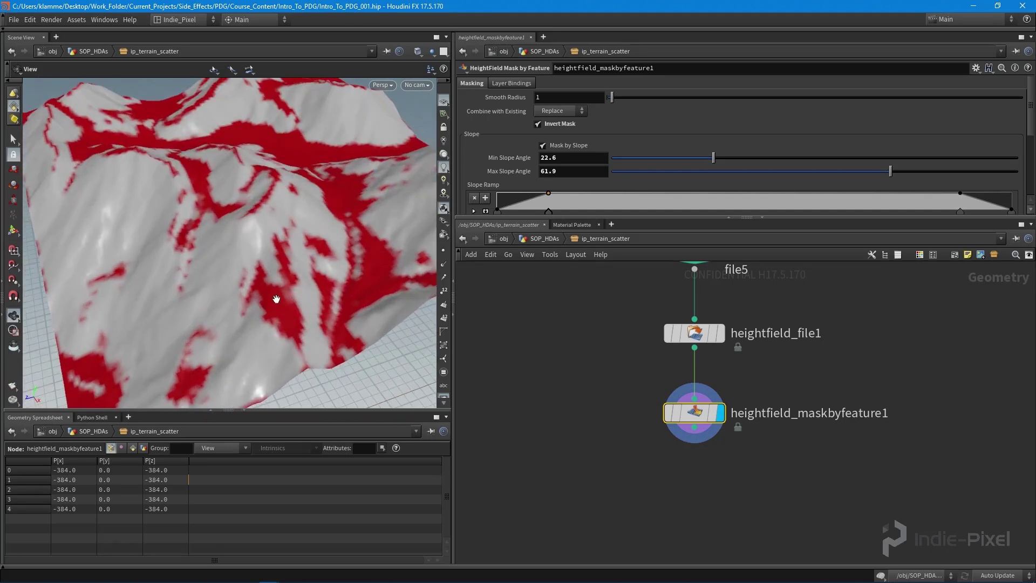
drag(348, 178, 178, 251)
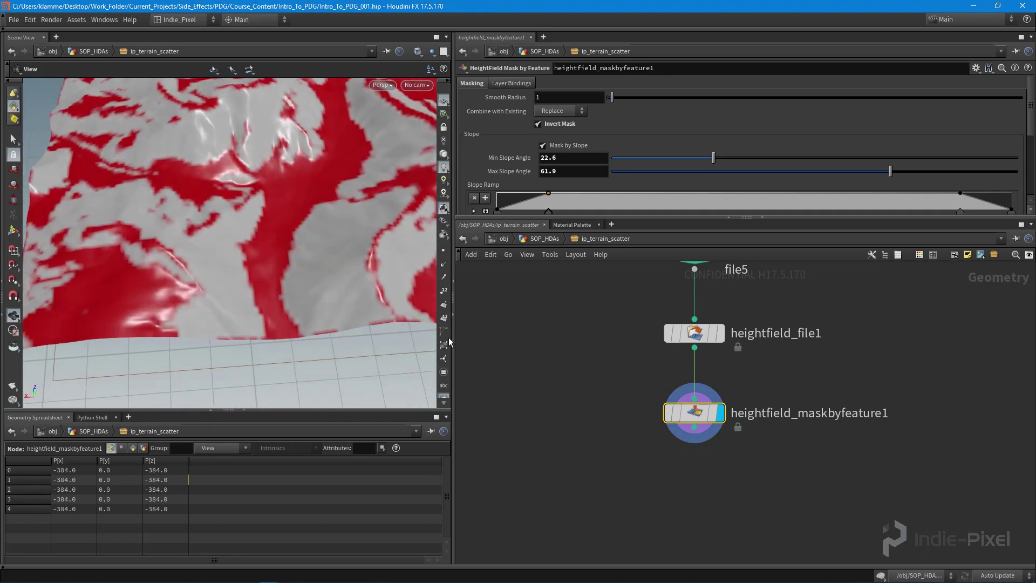
Step: Rename the heightfield_maskbyfeature1 node as slope
middle_drag(666, 480, 626, 449)
double_click(770, 384)
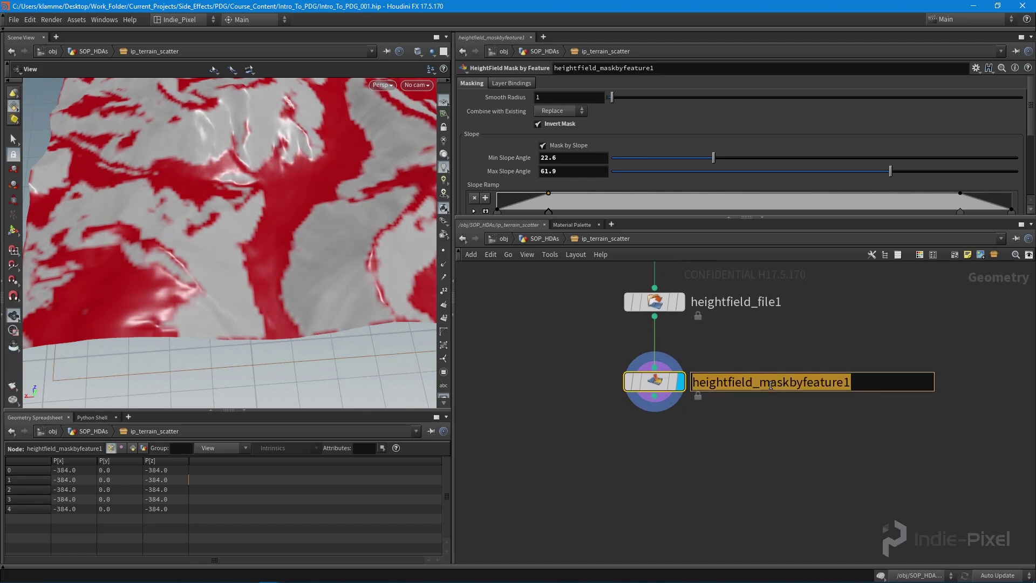
text(slope)
key(Return)
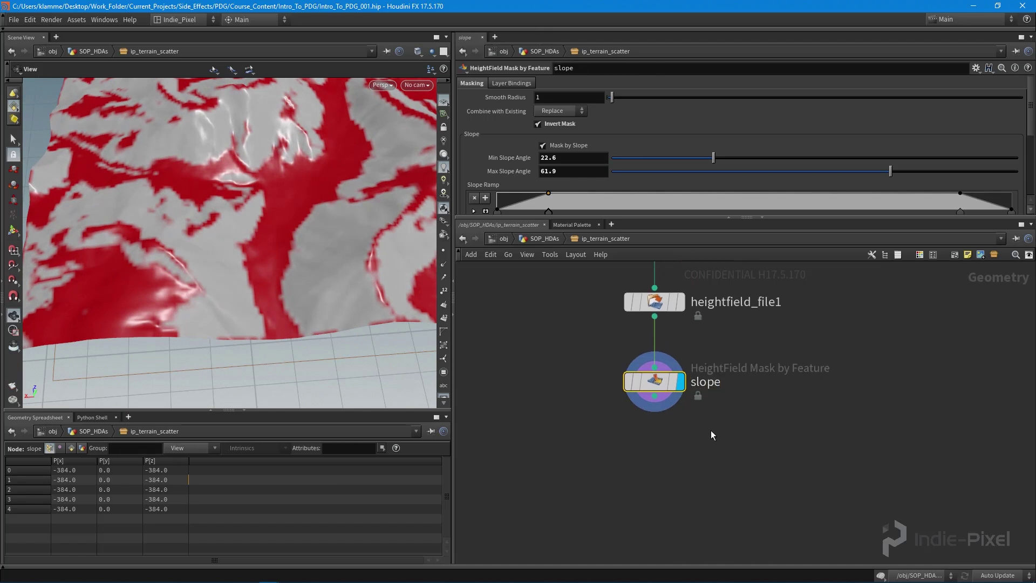
Step: Add a second HeightField Mask by Feature node connected below the slope node and display its result
click(651, 438)
key(Tab)
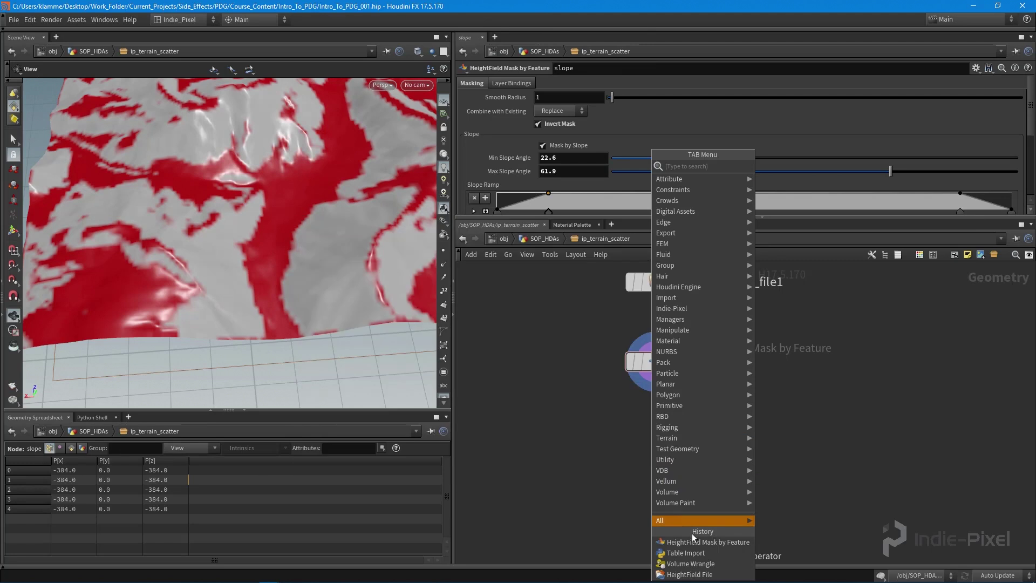
click(698, 541)
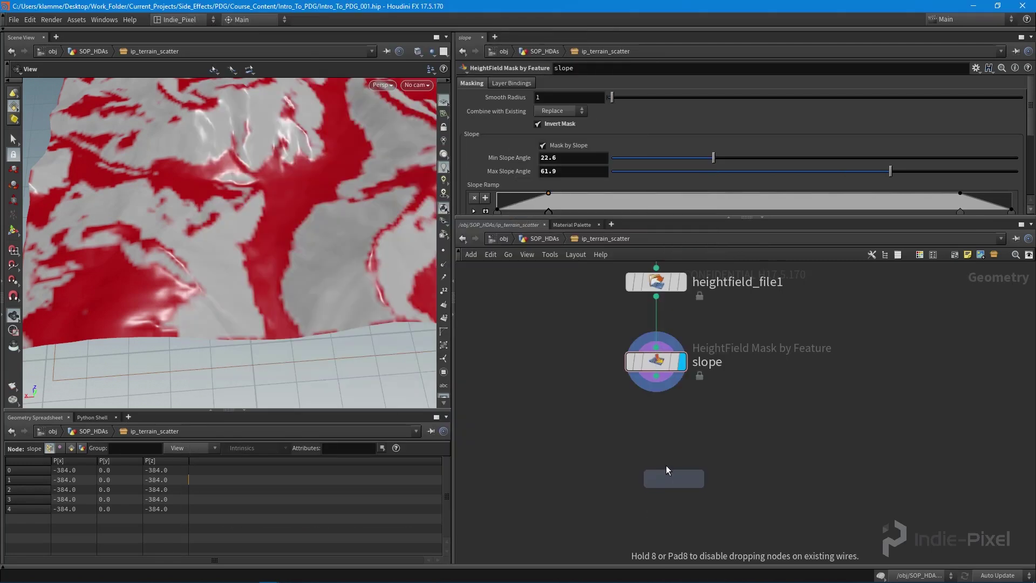
click(657, 447)
click(662, 449)
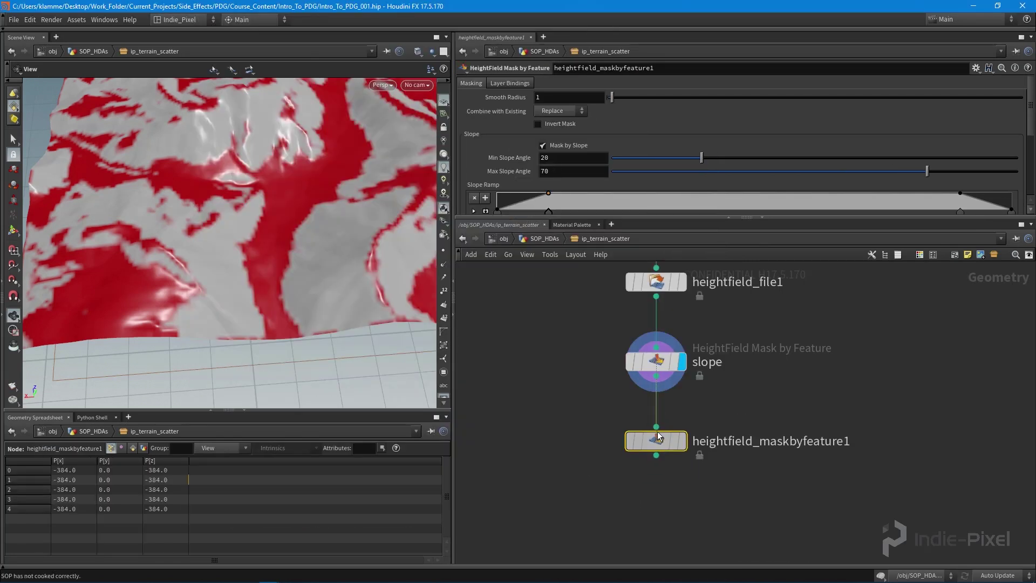
drag(657, 431, 657, 407)
click(684, 418)
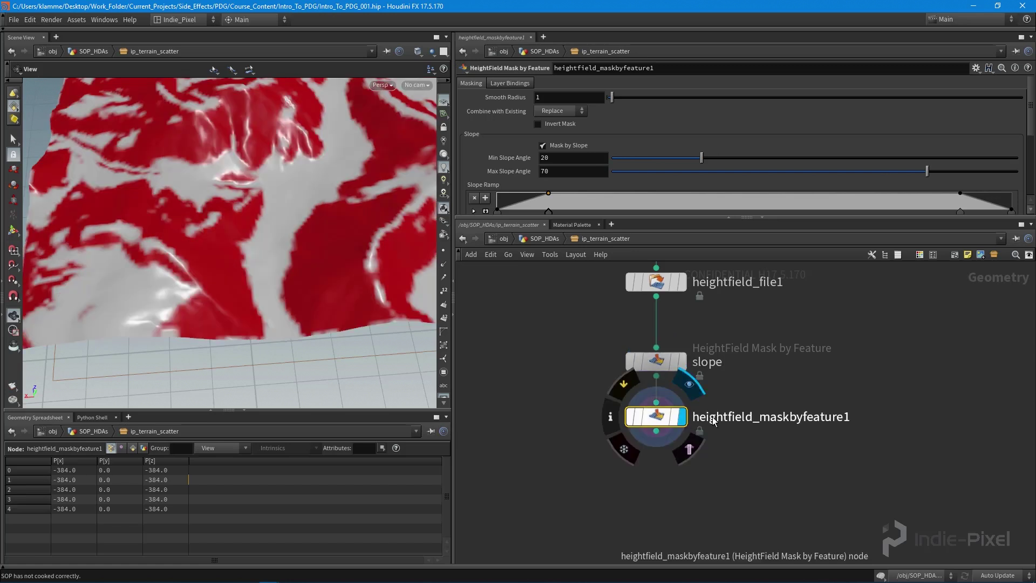
Step: Rename the new mask by feature node as curvature
double_click(712, 416)
text(curva)
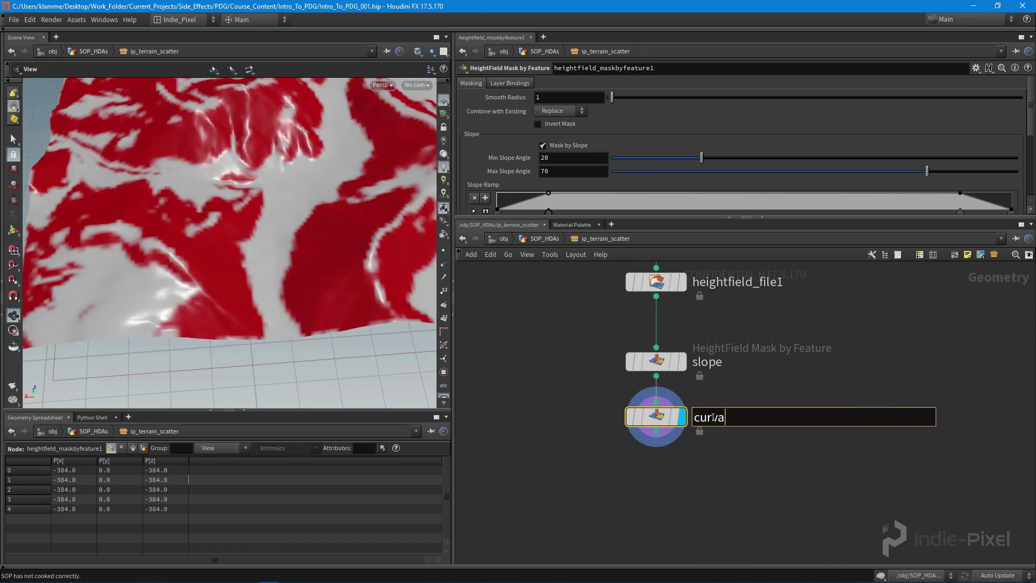
text(ture)
key(Return)
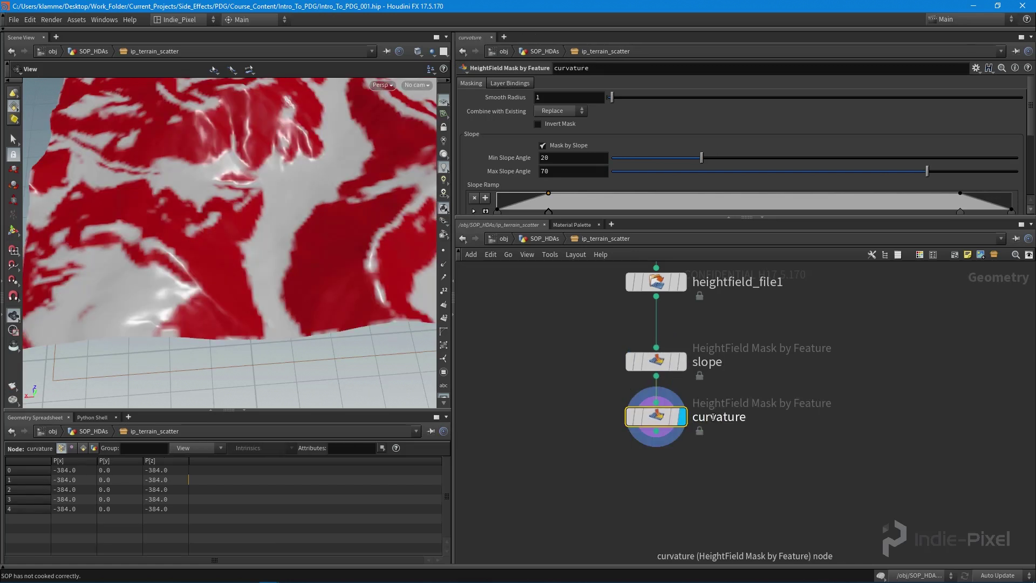
Step: Display the slope node and set its Smooth Radius to about 3.5
drag(662, 377, 663, 367)
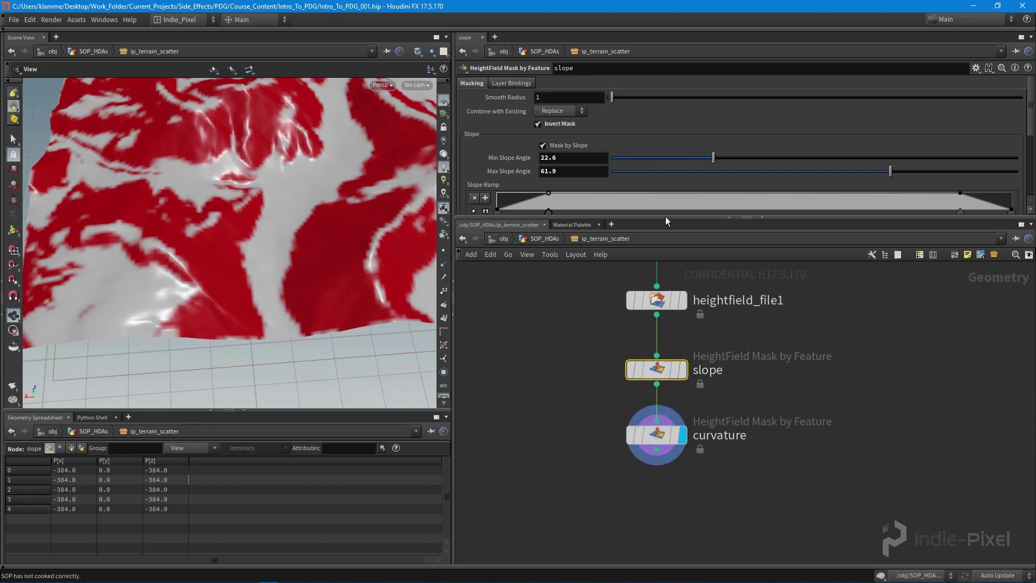
click(683, 369)
drag(612, 99, 623, 103)
right_drag(340, 262, 215, 252)
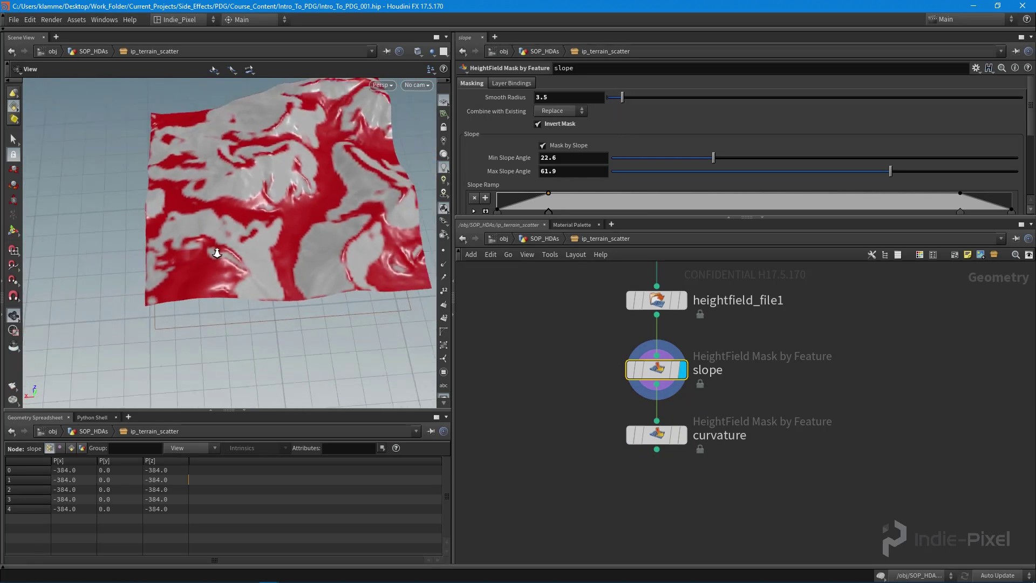
drag(215, 252, 254, 221)
middle_drag(232, 218, 206, 246)
drag(206, 246, 184, 230)
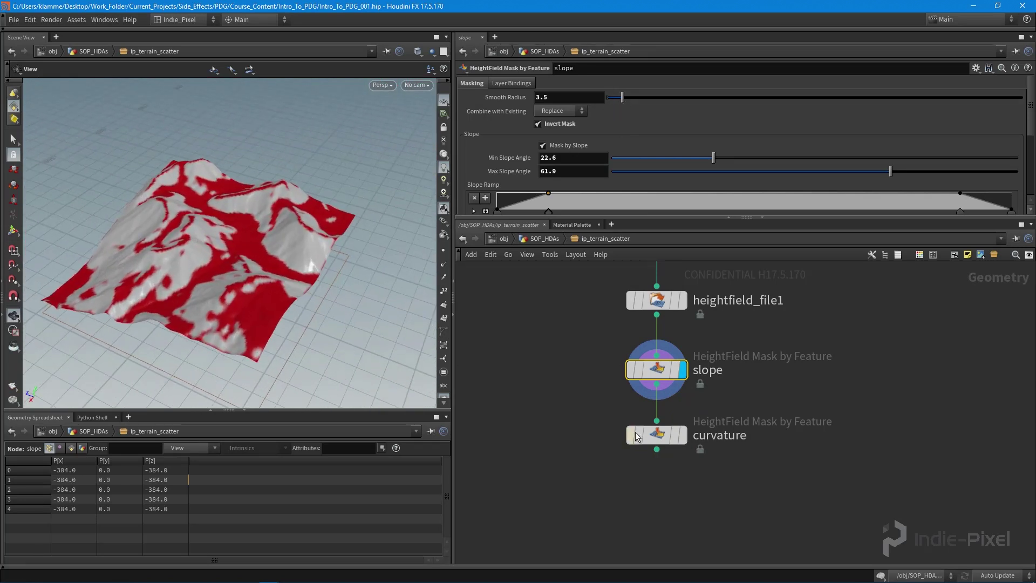
Step: Display the curvature node and switch its masking from Mask by Slope to Mask by Curvature
click(684, 438)
drag(292, 317, 215, 294)
click(567, 145)
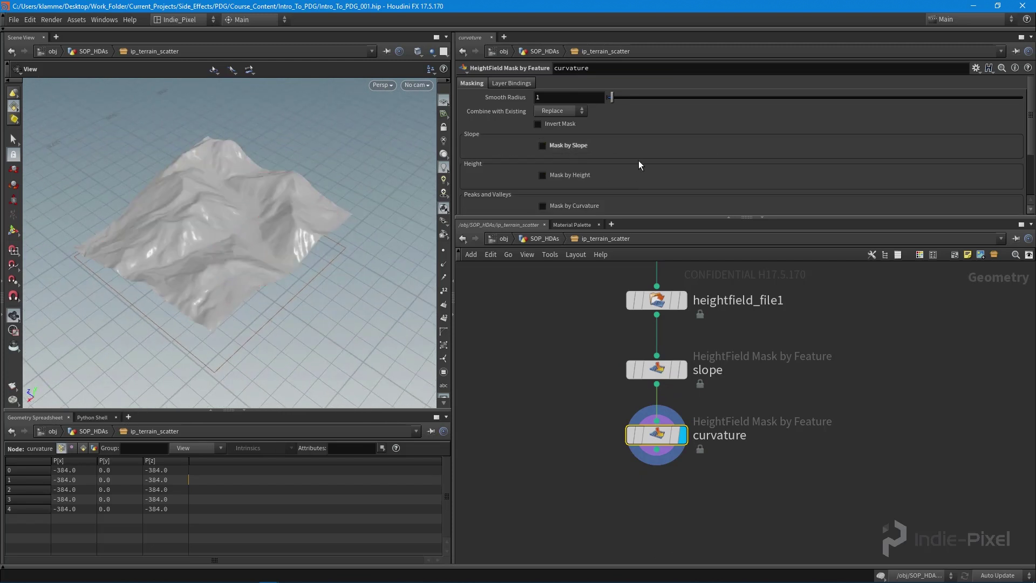
scroll(656, 156, down, 3)
click(572, 135)
scroll(645, 198, down, 3)
scroll(656, 186, up, 2)
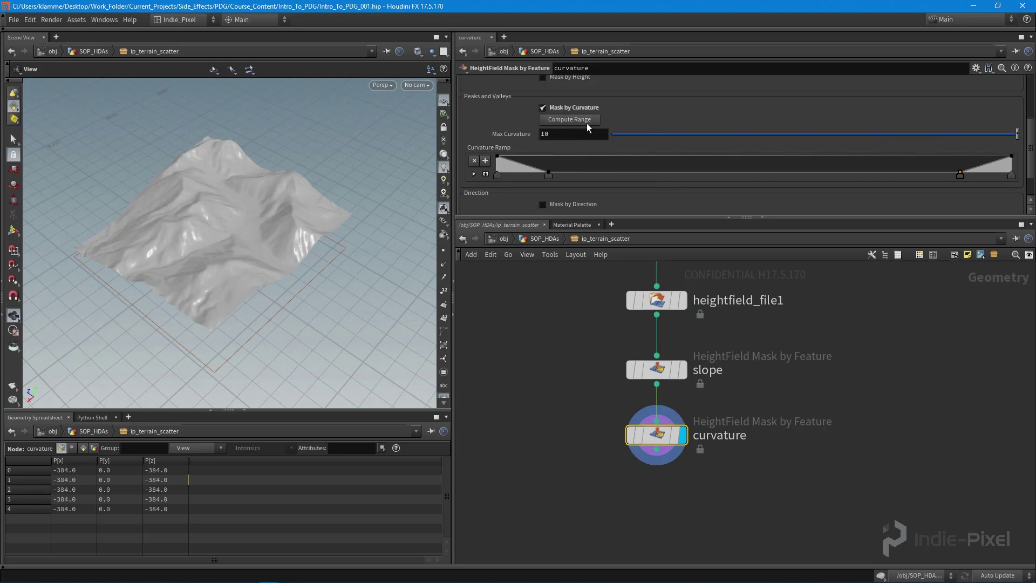
Step: Compute the curvature range and move the two inner Curvature Ramp points together near the middle of the ramp
click(582, 119)
drag(187, 213, 248, 247)
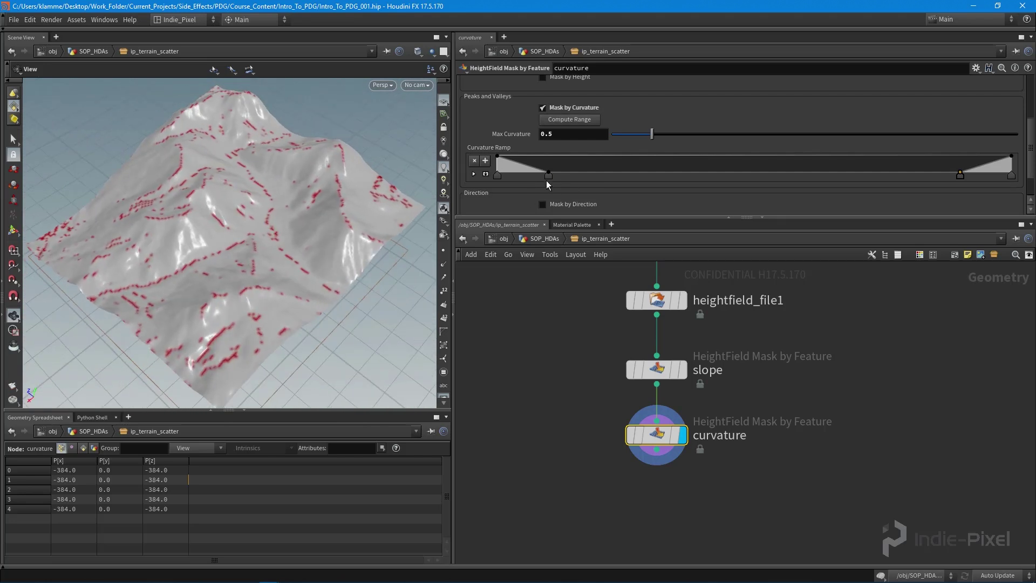
drag(547, 174, 753, 182)
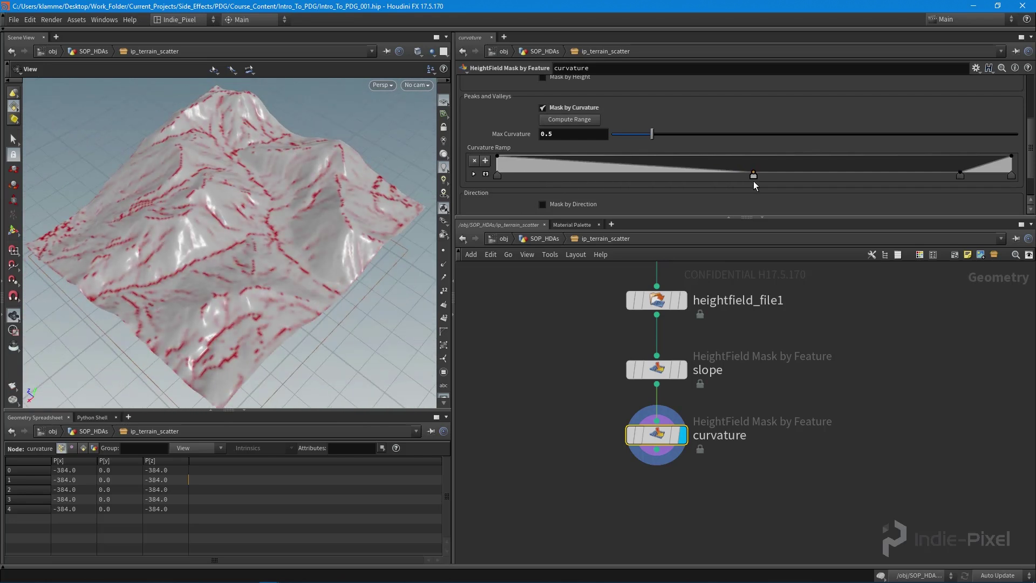
drag(960, 179, 751, 174)
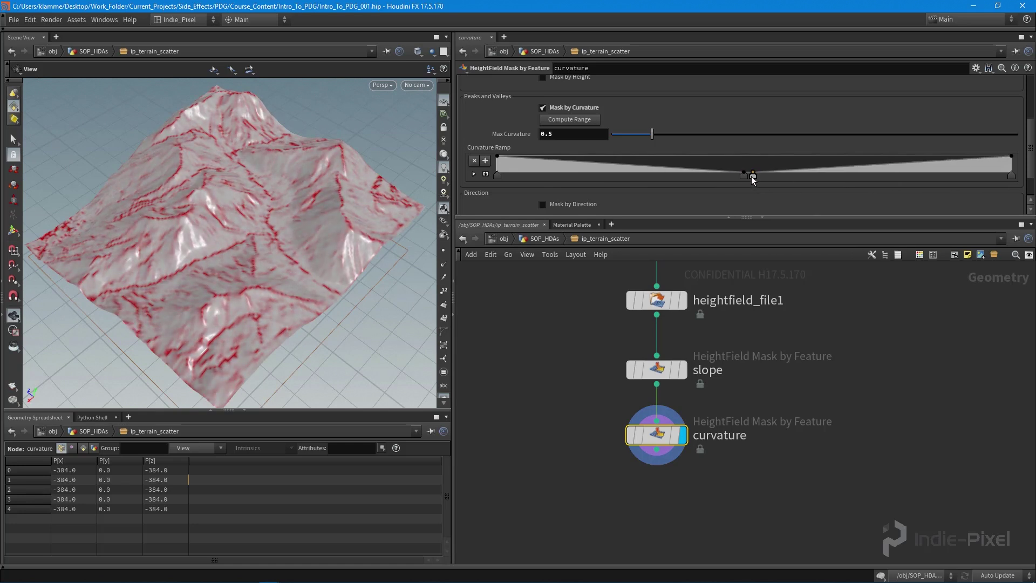
drag(218, 231, 150, 289)
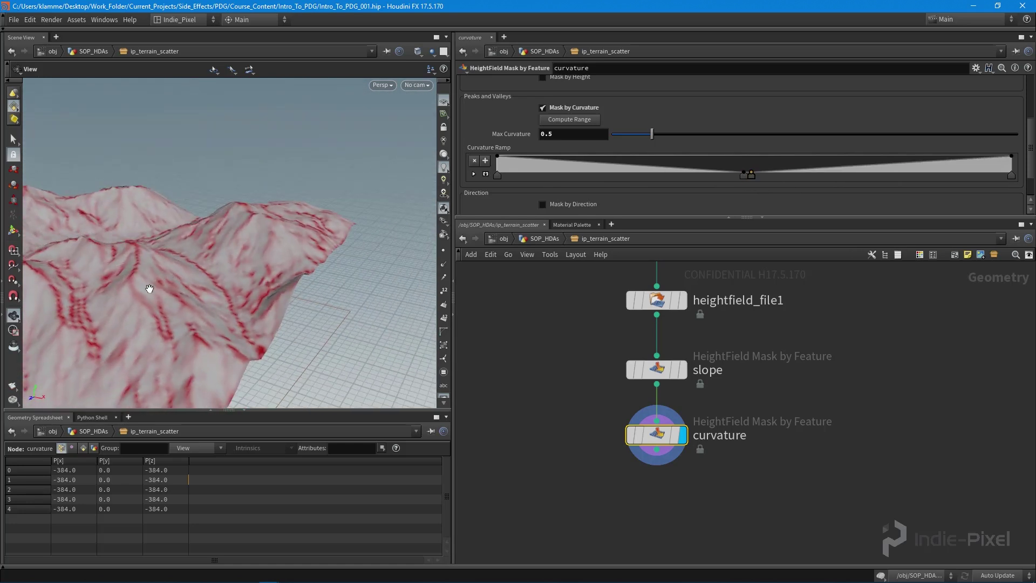
drag(194, 242, 185, 339)
right_drag(241, 163, 205, 199)
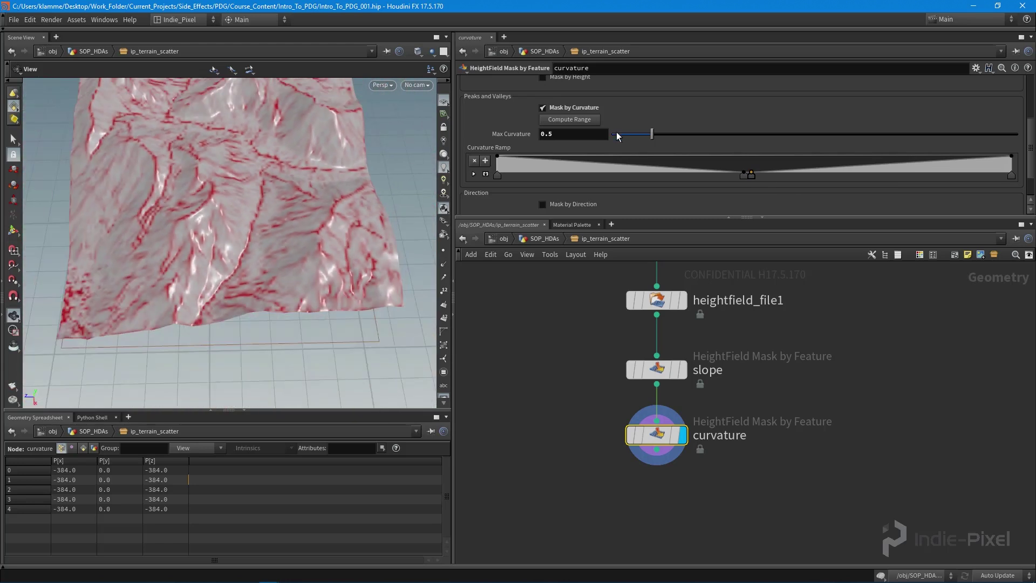
Step: Shift the inner Curvature Ramp points slightly toward the start of the ramp and set Max Curvature to 0.5
mouse_move(652, 133)
mouse_down()
mouse_move(668, 132)
mouse_move(626, 136)
mouse_move(646, 138)
mouse_up()
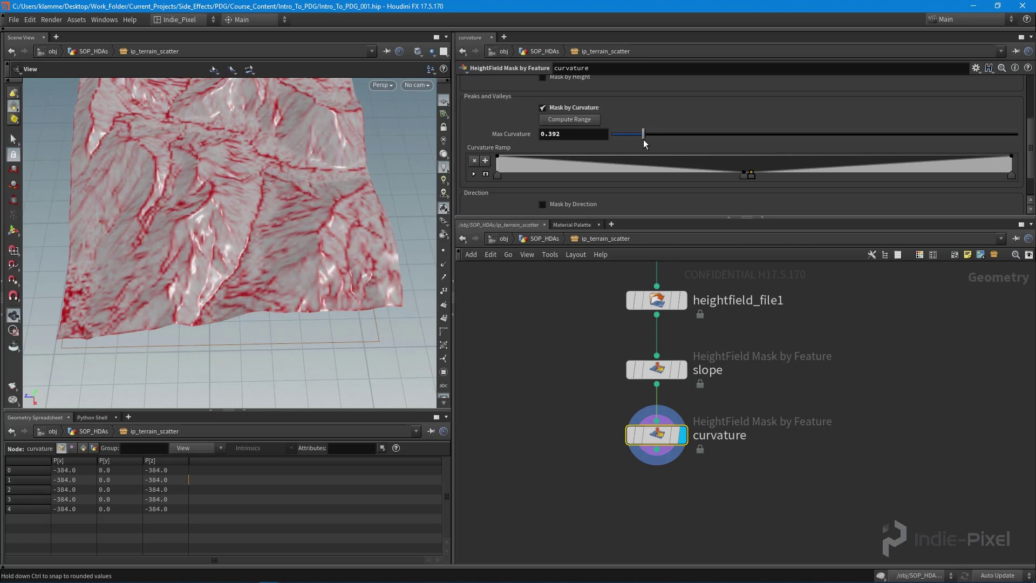
drag(741, 177, 744, 178)
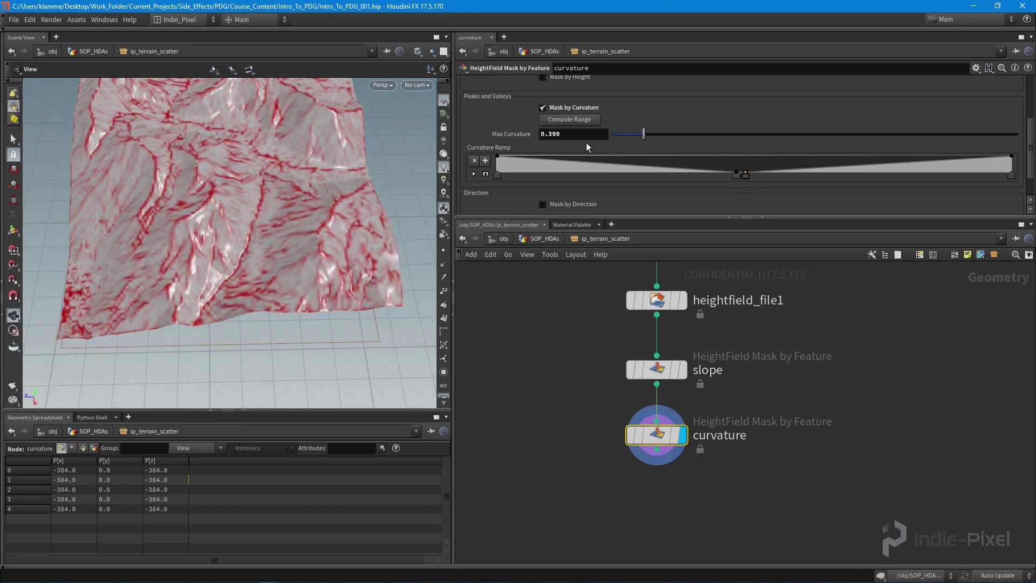
click(583, 136)
key(Return)
right_drag(307, 236, 247, 241)
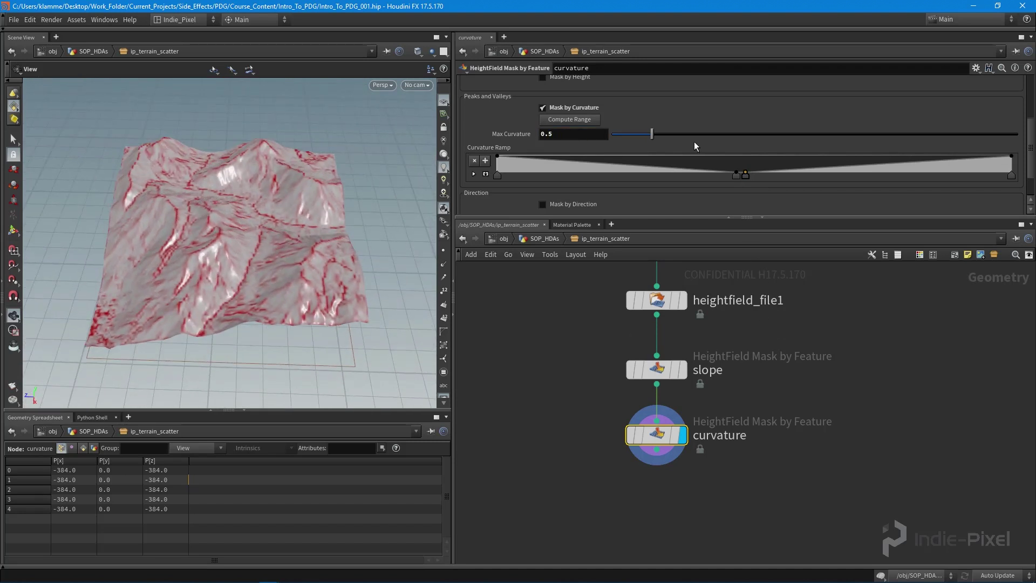
Step: Set the curvature mask's Smooth Radius to about 3.6
scroll(694, 141, up, 5)
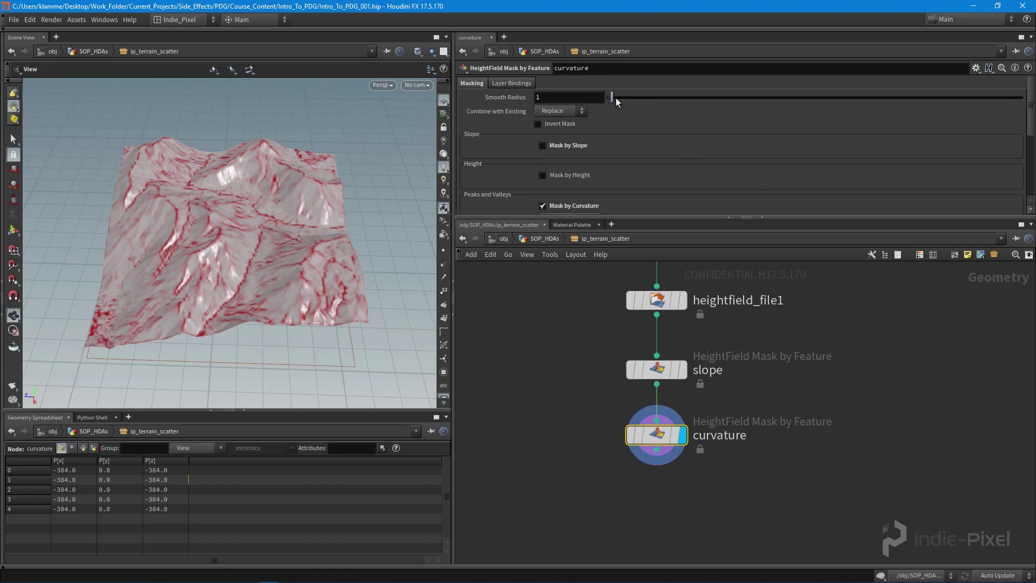
drag(617, 98, 619, 98)
drag(214, 292, 259, 345)
drag(620, 97, 624, 97)
drag(292, 208, 267, 230)
Step: Compare the slope and curvature masks on the terrain, and set the curvature node's Combine with Existing to Subtract
click(684, 371)
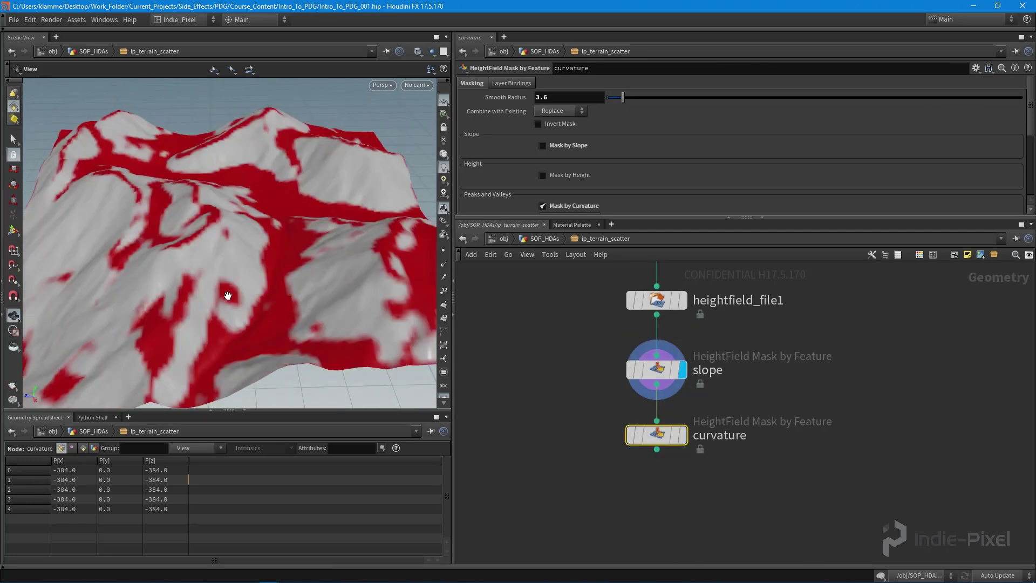
click(682, 435)
click(572, 109)
click(564, 143)
right_drag(298, 221, 263, 253)
drag(263, 252, 202, 282)
right_drag(202, 282, 287, 248)
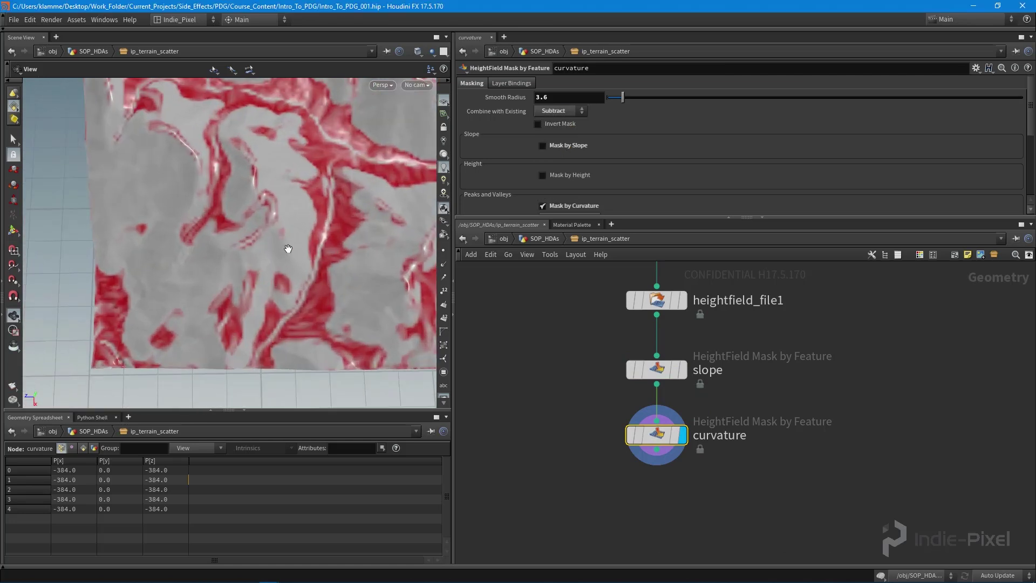
drag(287, 248, 296, 235)
drag(198, 238, 268, 226)
Step: Lower the curvature node's Smooth Radius and slightly raise the slope node's Min Slope Angle
mouse_move(625, 101)
mouse_down()
mouse_move(648, 98)
mouse_move(618, 99)
mouse_up()
click(657, 369)
mouse_move(715, 157)
mouse_down()
mouse_move(741, 156)
mouse_move(726, 156)
mouse_up()
drag(188, 213, 234, 226)
click(656, 435)
scroll(687, 138, down, 5)
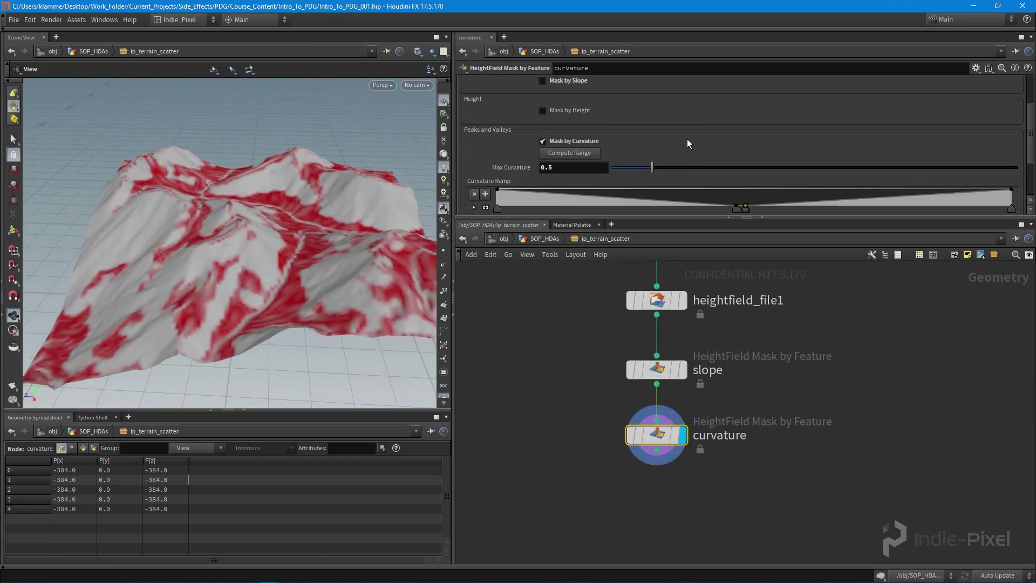
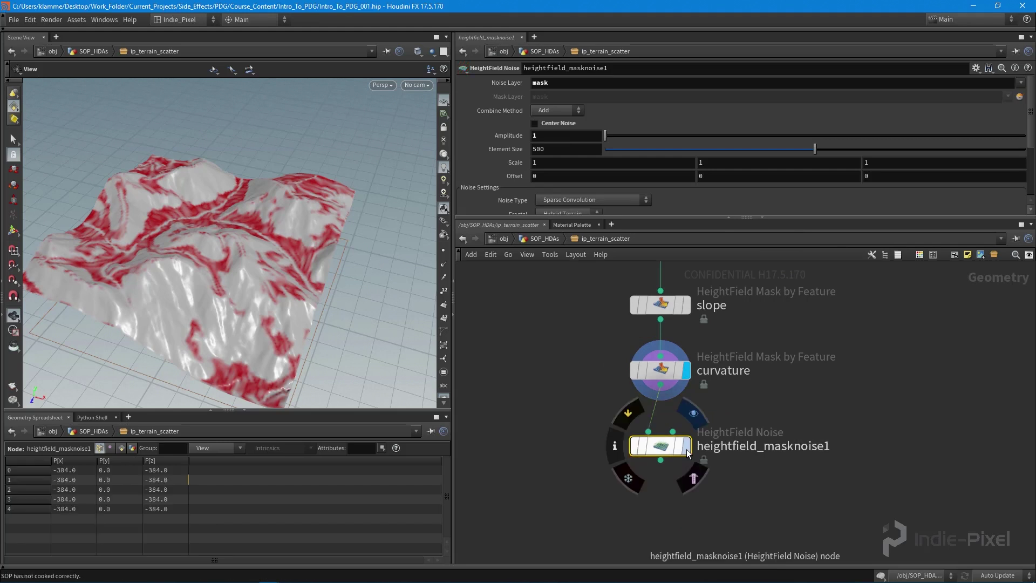
Step: Display the result of the heightfield_masknoise1 node on the terrain
click(686, 446)
drag(184, 275, 221, 280)
right_drag(233, 256, 314, 258)
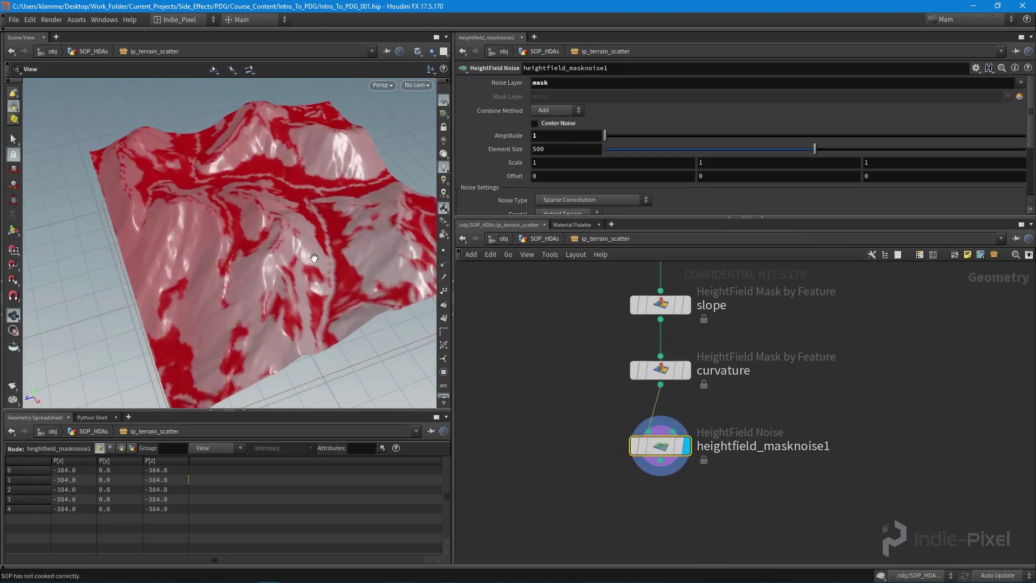
Step: Set the mask noise node's Combine Method to Subtract and its Element Size to 22
click(553, 111)
click(559, 144)
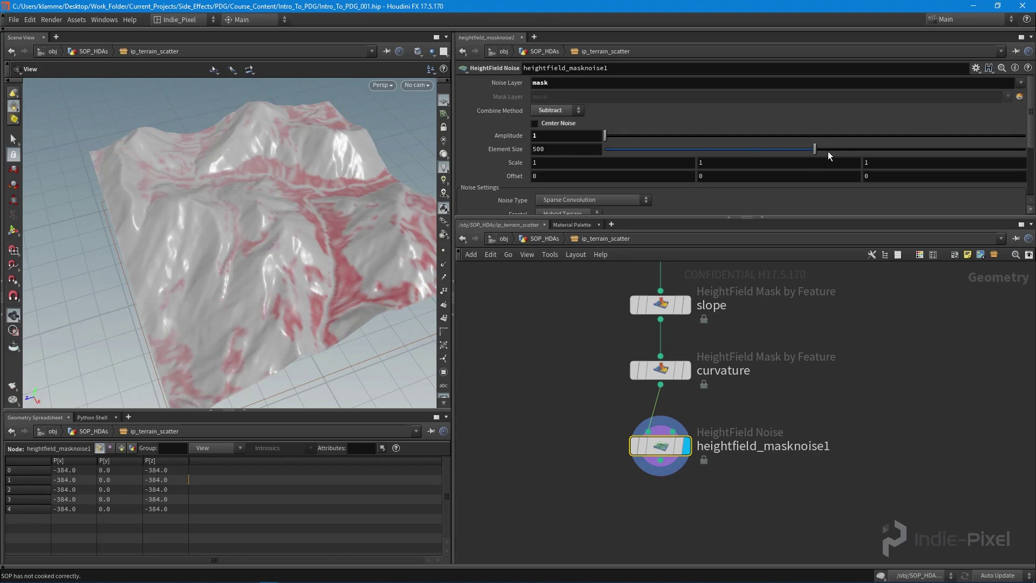
drag(776, 153, 594, 139)
key(ctrl+z)
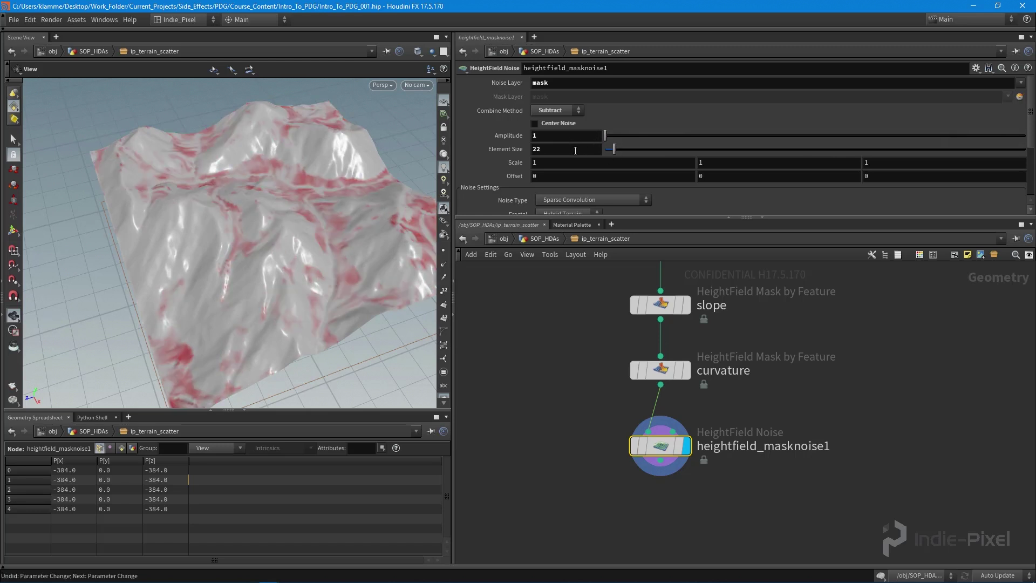
Step: Set the mask noise node's Element Size to 6.3 for a finer breakup of the mask
middle_drag(576, 150, 581, 185)
middle_drag(242, 190, 243, 190)
key(ctrl+z)
mouse_move(565, 152)
middle_down()
mouse_move(485, 152)
mouse_move(881, 157)
mouse_move(552, 161)
middle_up()
drag(217, 188, 141, 199)
drag(282, 194, 235, 210)
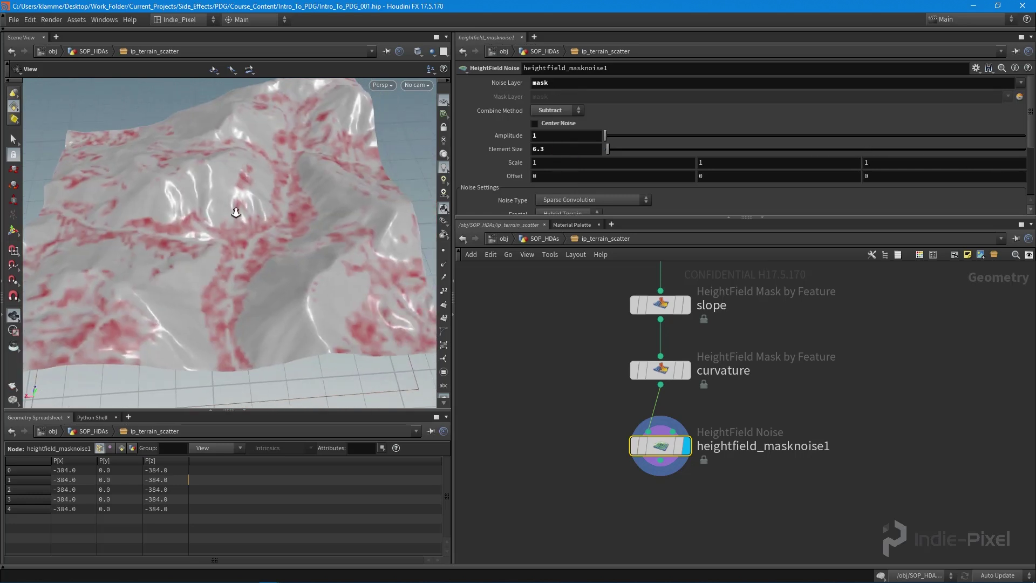
Step: Examine the noise breakup of the mask on the terrain from close up and from several angles
right_drag(236, 210, 290, 228)
drag(290, 228, 365, 244)
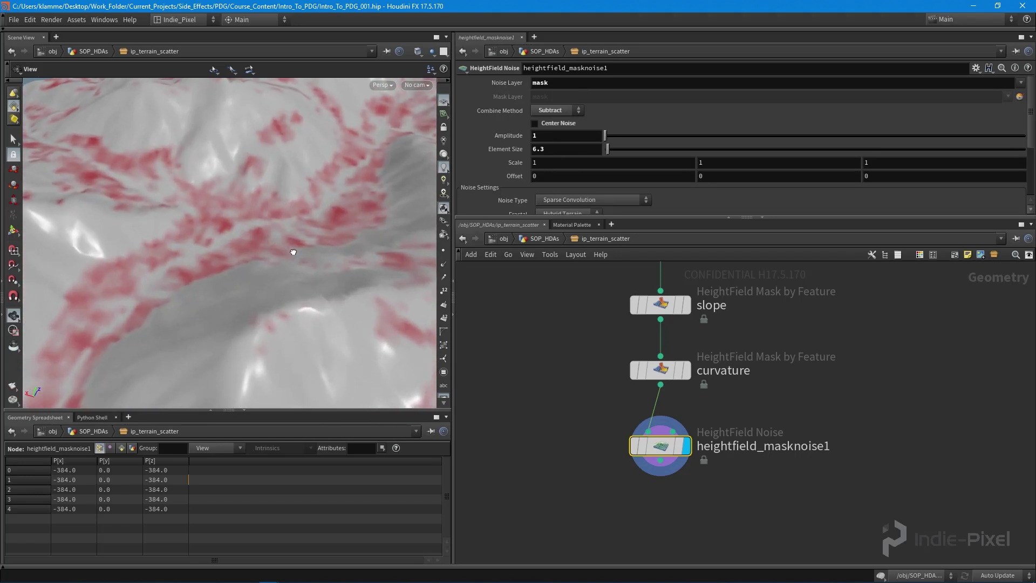
drag(291, 252, 303, 254)
right_drag(303, 254, 307, 268)
mouse_move(307, 268)
mouse_down()
mouse_move(335, 268)
mouse_move(308, 268)
mouse_up()
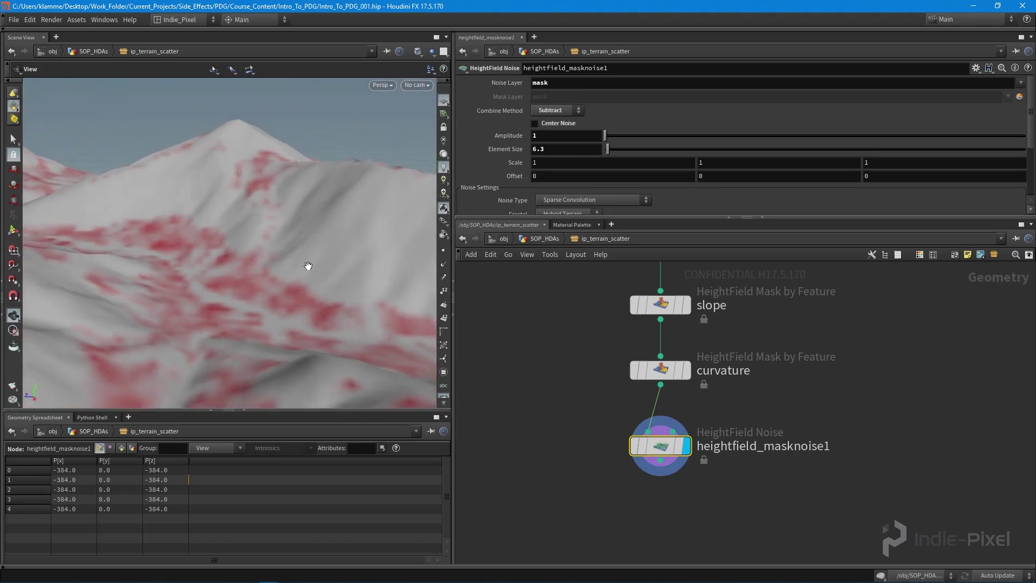
middle_drag(307, 268, 295, 325)
drag(310, 331, 234, 318)
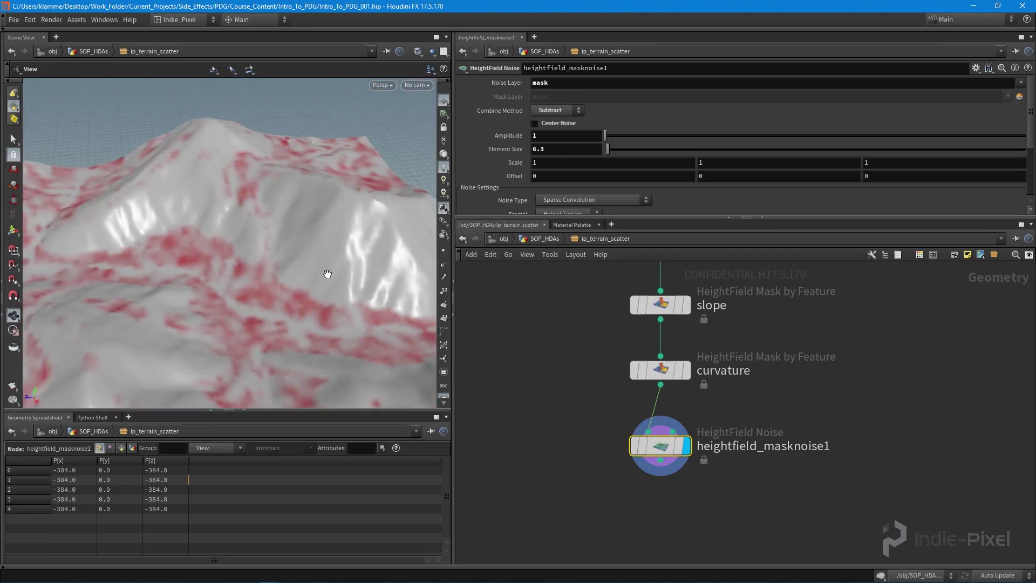
drag(325, 275, 196, 263)
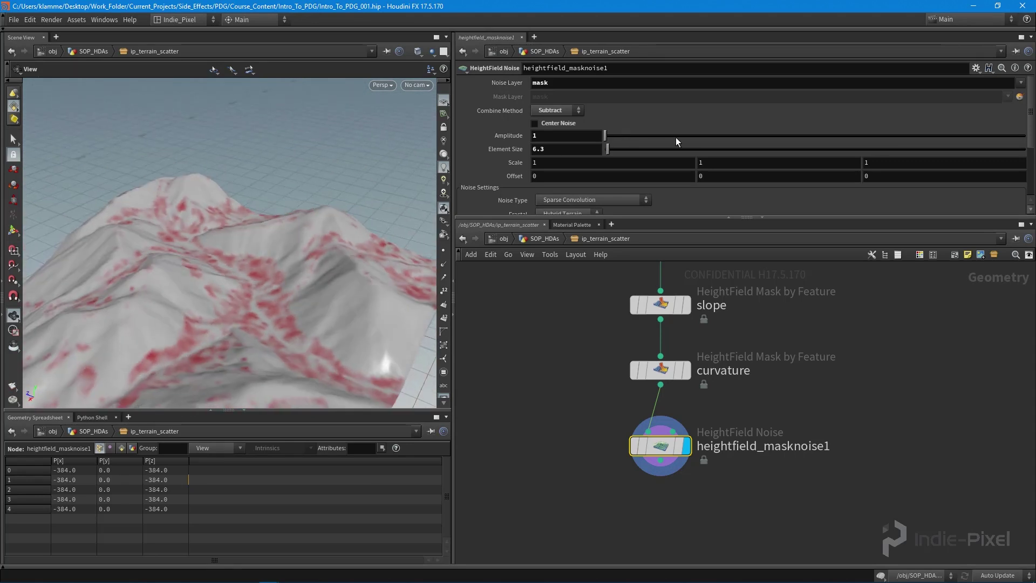
Step: Change the mask noise node's Noise Type to Simplex (Improved Perlin) and fine-tune its Element Size
scroll(676, 137, down, 3)
click(636, 145)
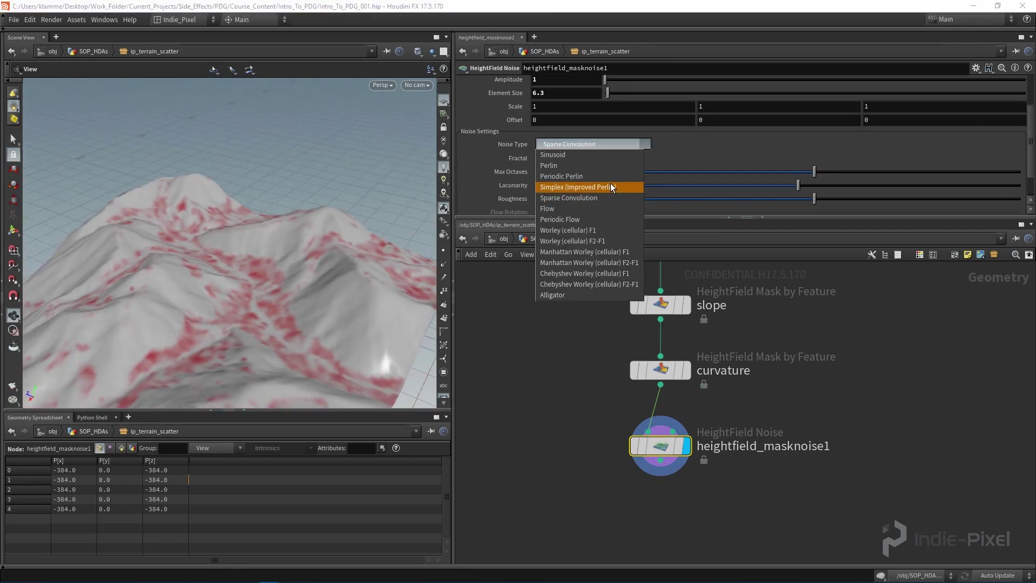
click(611, 186)
drag(237, 277, 254, 270)
scroll(620, 129, up, 2)
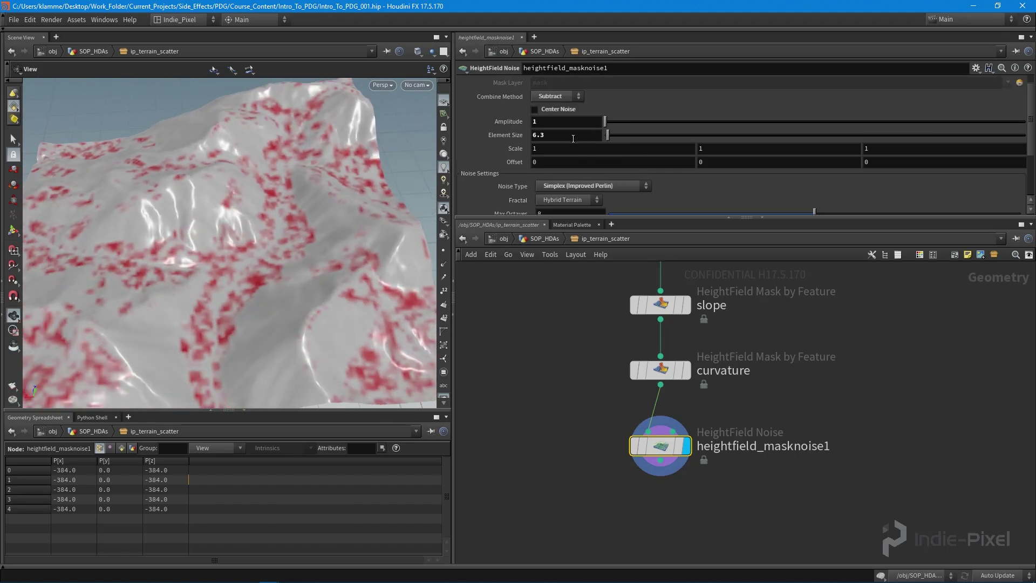
middle_drag(574, 137, 579, 115)
Step: Set the mask noise's Roughness to 0.736, Max Octaves to 8.42 and Lacunarity to 1.864
scroll(635, 149, down, 3)
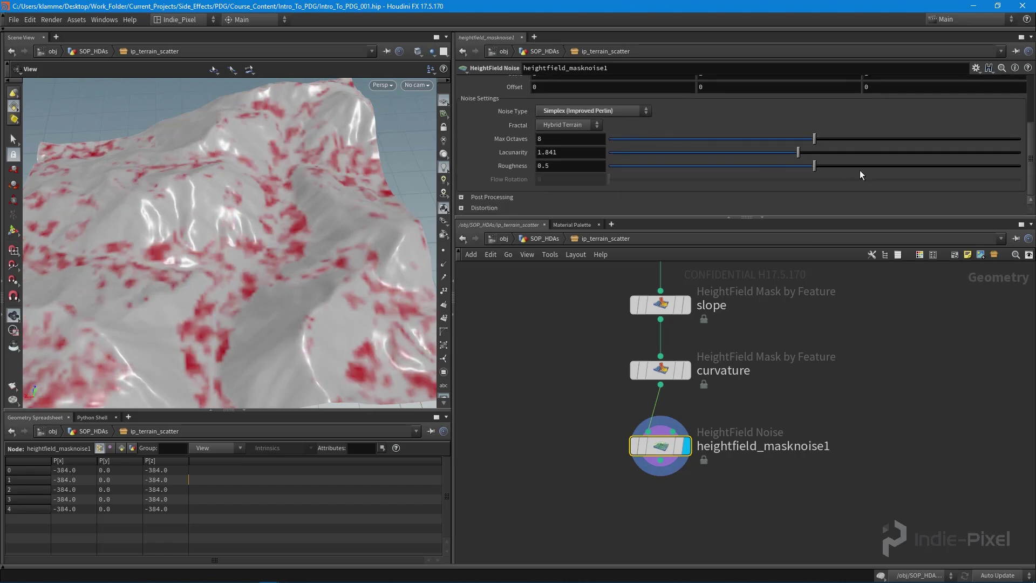
drag(635, 166, 896, 154)
drag(270, 227, 199, 260)
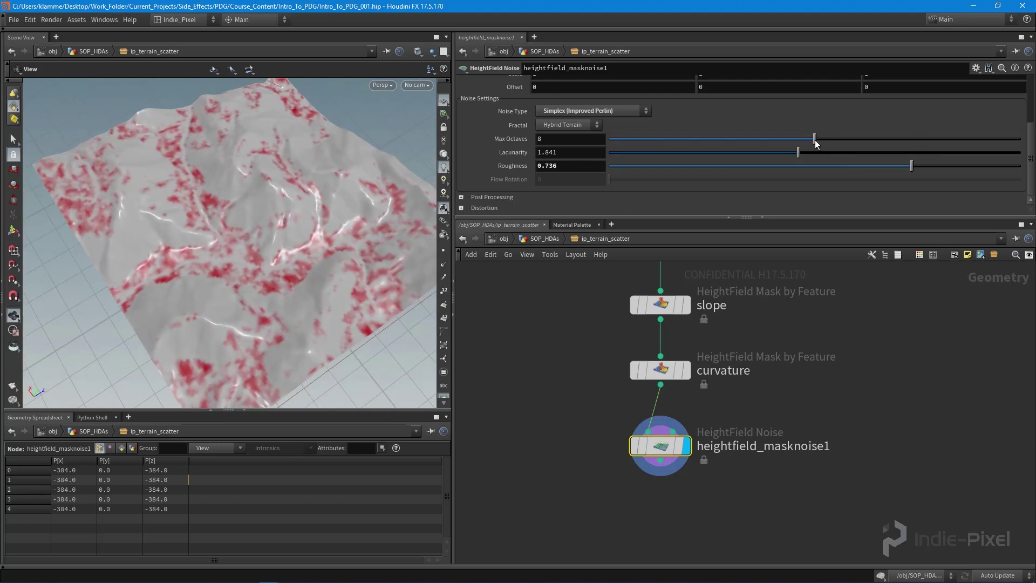
drag(826, 138, 800, 153)
drag(249, 226, 237, 259)
Step: Raise the slope mask node's Smooth Radius to about 6
middle_drag(792, 319, 793, 359)
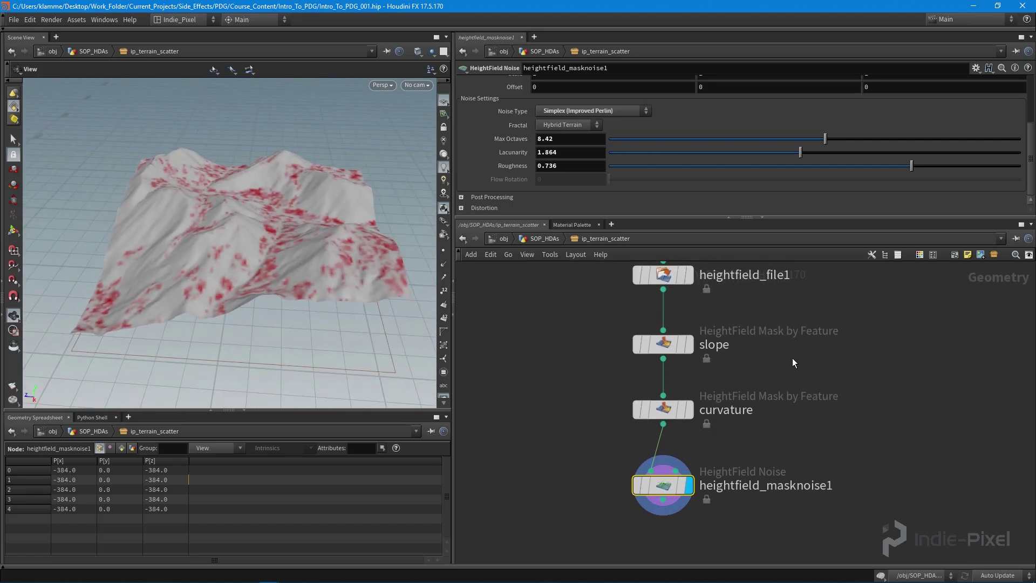
scroll(763, 324, down, 3)
middle_drag(755, 290, 752, 356)
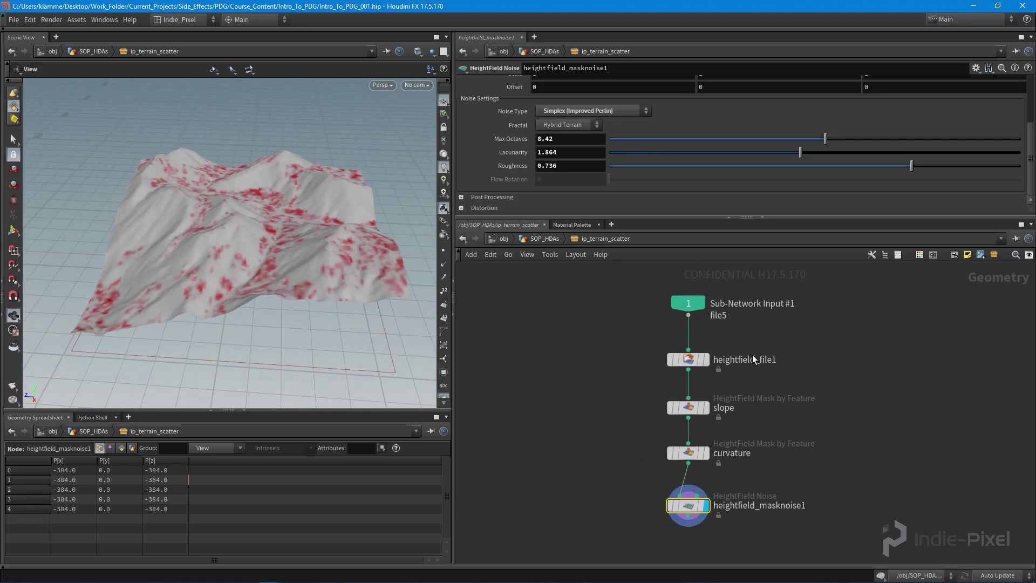
click(693, 408)
scroll(582, 158, up, 2)
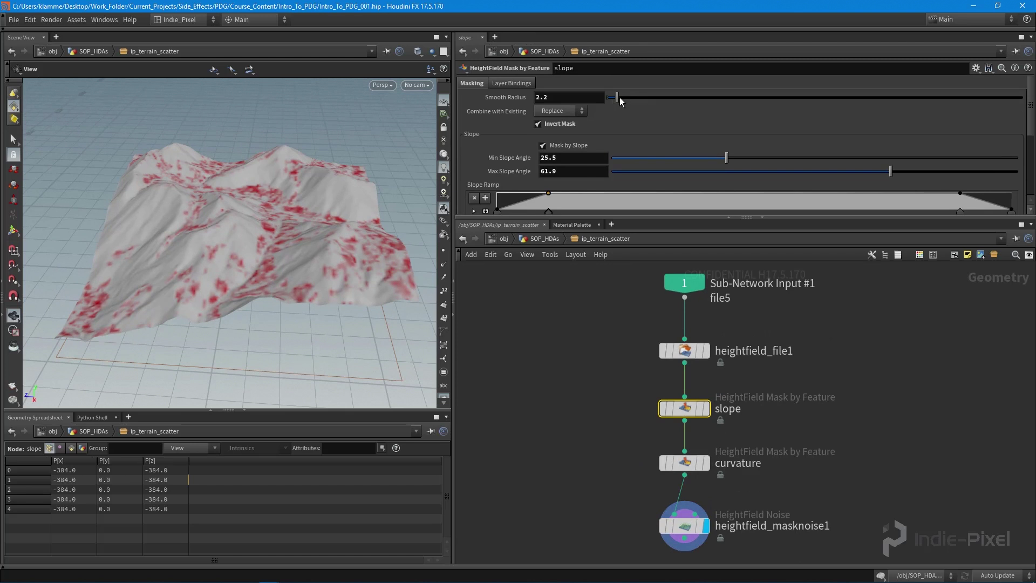
mouse_move(624, 104)
mouse_down()
mouse_move(646, 105)
mouse_move(637, 104)
mouse_up()
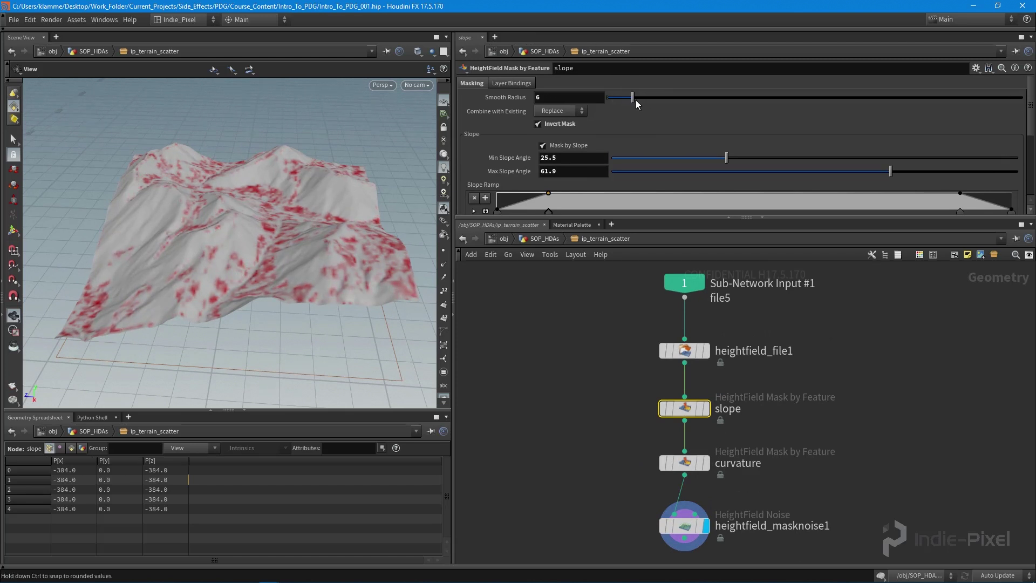
Step: Raise the curvature mask node's Smooth Radius to 15.5
click(684, 463)
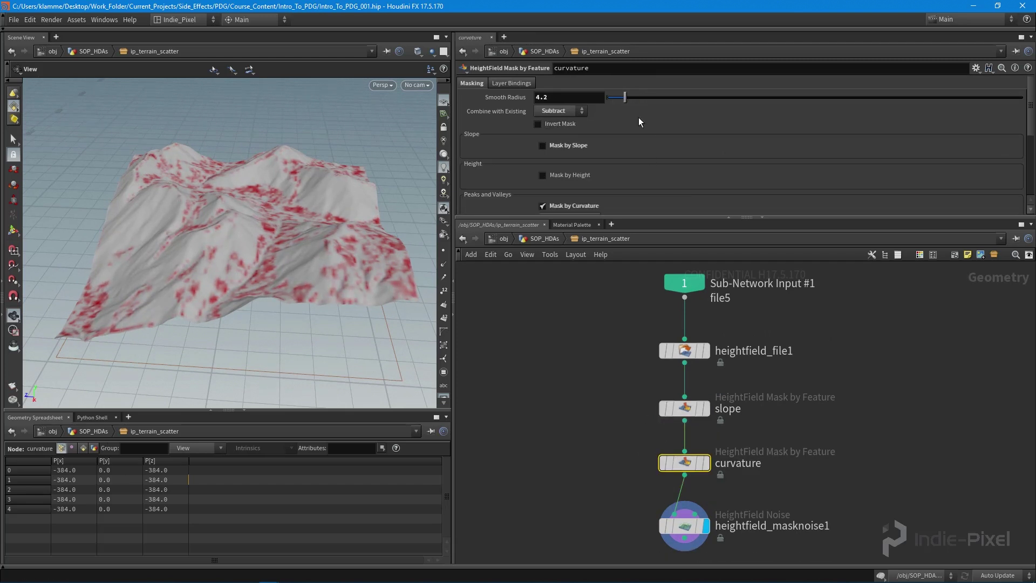
drag(625, 98, 674, 97)
drag(221, 230, 286, 232)
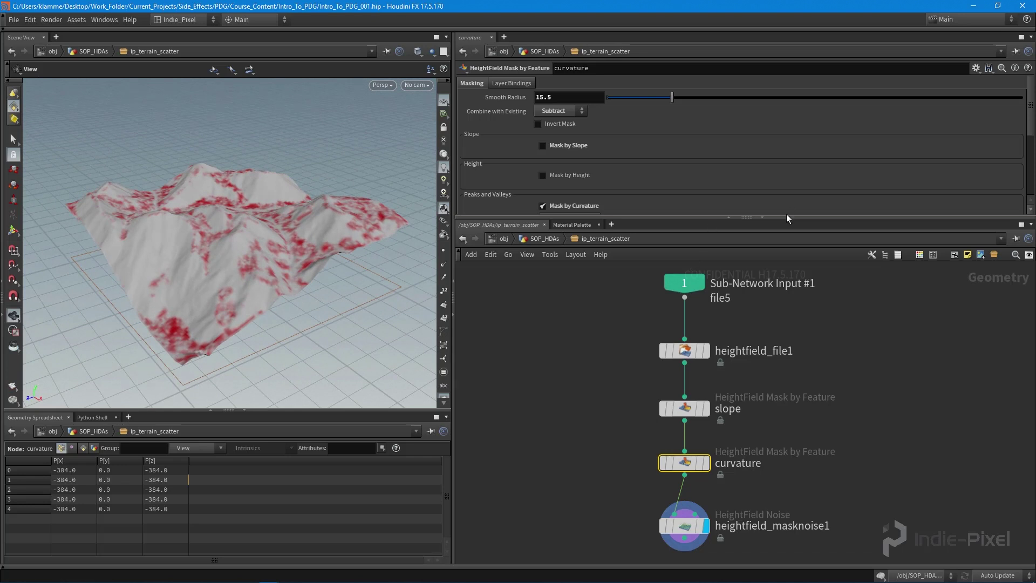
Step: Enlarge the network area and move heightfield_masknoise1 closer beneath the curvature node
drag(782, 216, 783, 148)
drag(178, 238, 319, 234)
scroll(763, 454, down, 4)
drag(694, 417, 696, 408)
scroll(675, 431, up, 4)
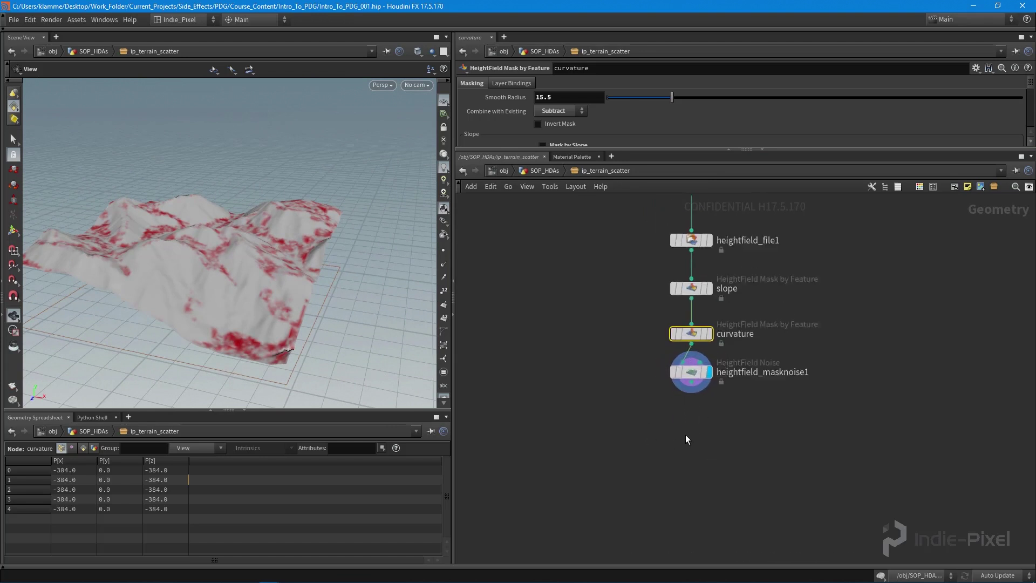
Step: Add a HeightField Scatter node below heightfield_masknoise1
middle_drag(674, 431, 655, 394)
click(668, 407)
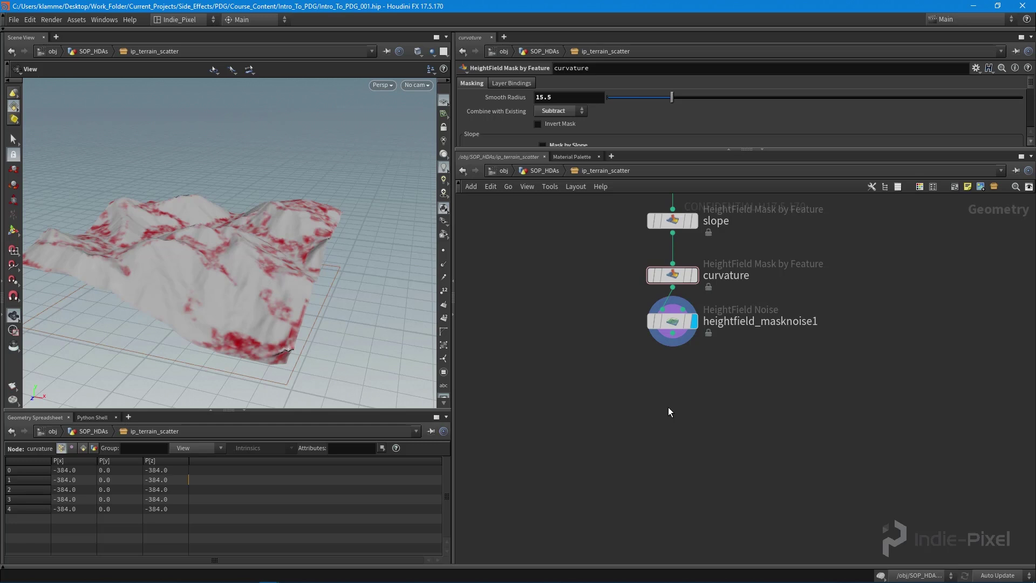
key(Tab)
text(height)
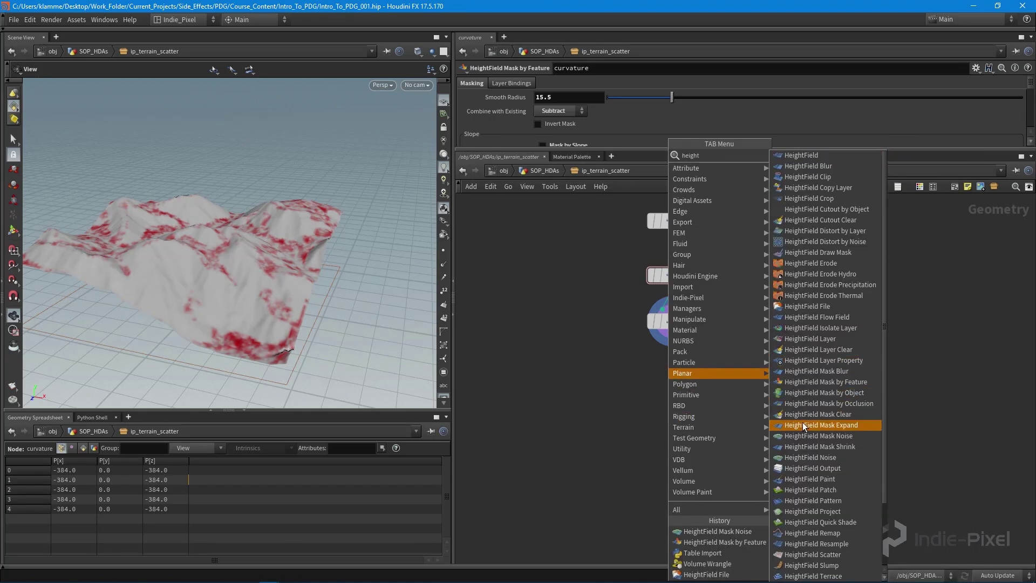
click(815, 554)
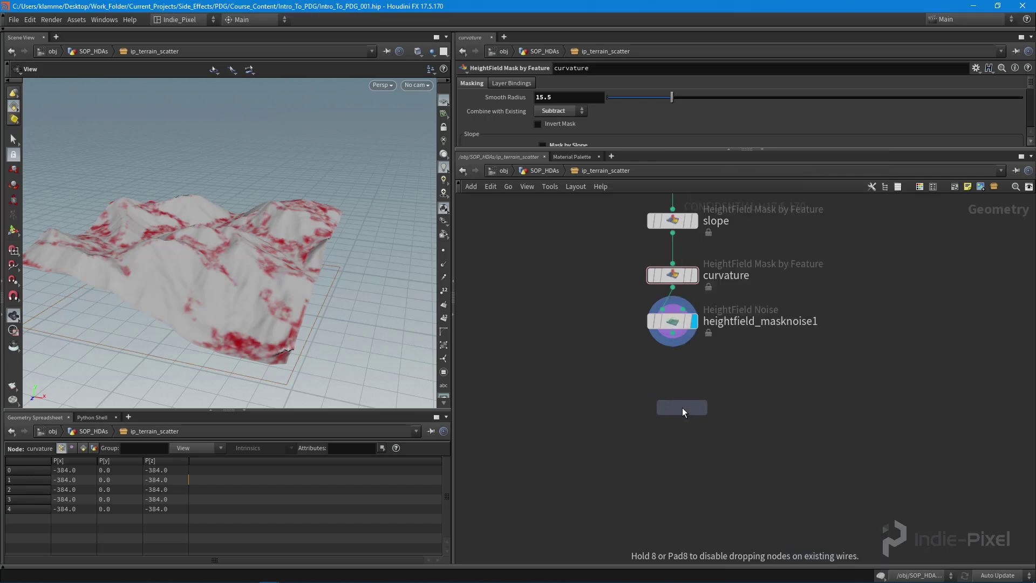
click(681, 408)
Step: Connect heightfield_masknoise1's output to both the Terrain input and the Mask or Scatter Points input of heightfield_scatter1
scroll(674, 370, up, 3)
click(673, 333)
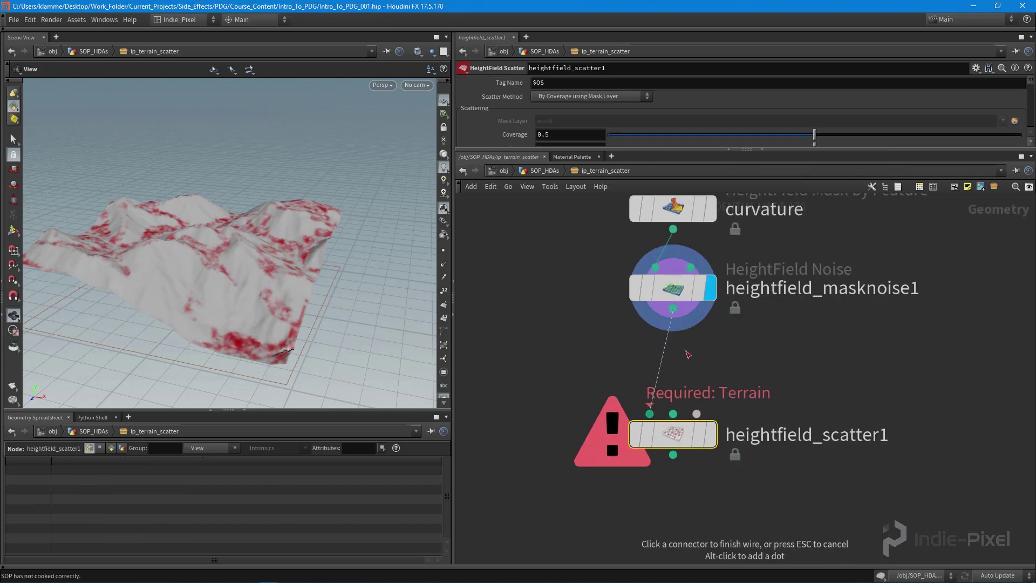
middle_drag(680, 383, 668, 351)
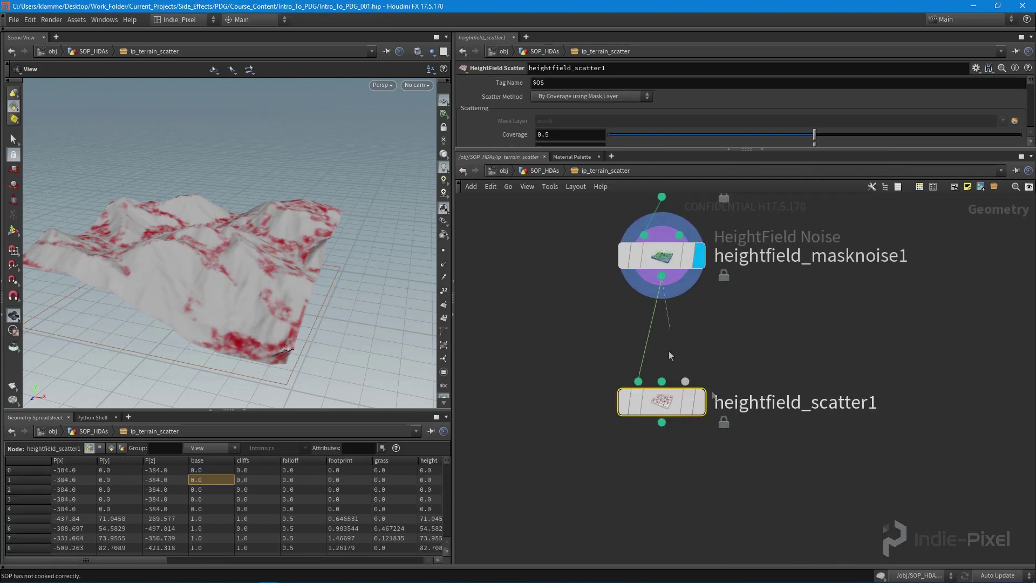
click(661, 275)
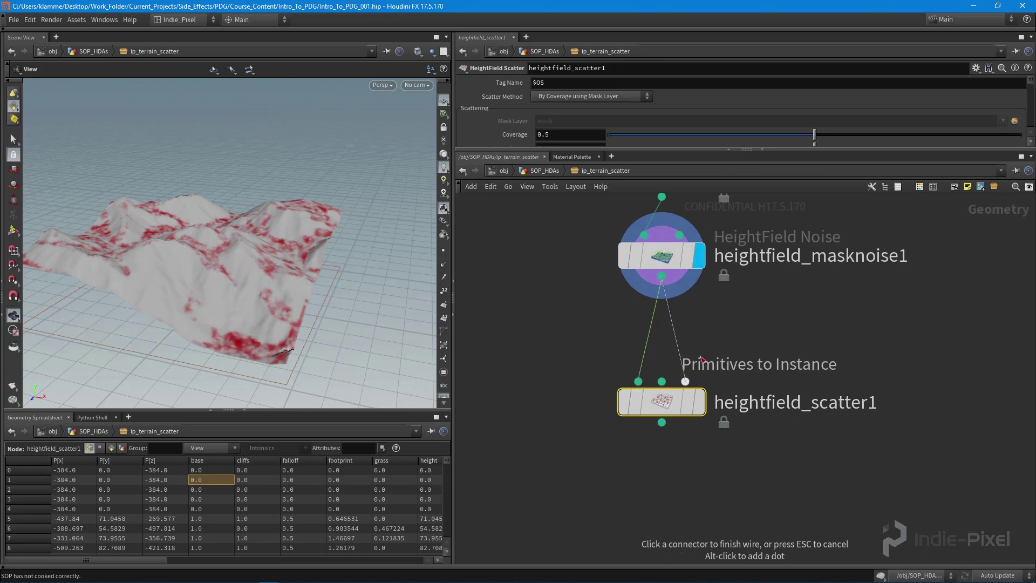
key(Escape)
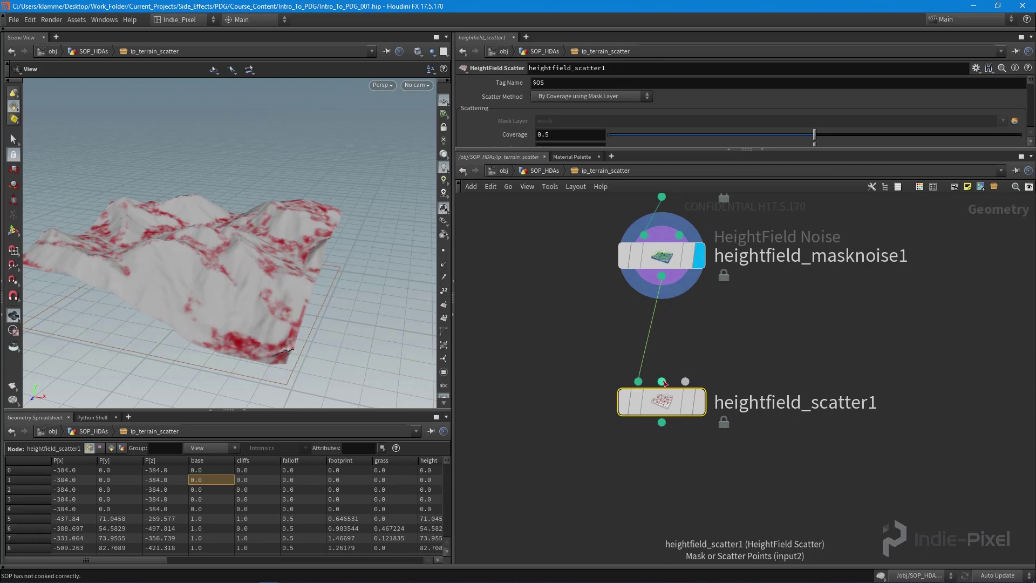
drag(665, 384, 668, 297)
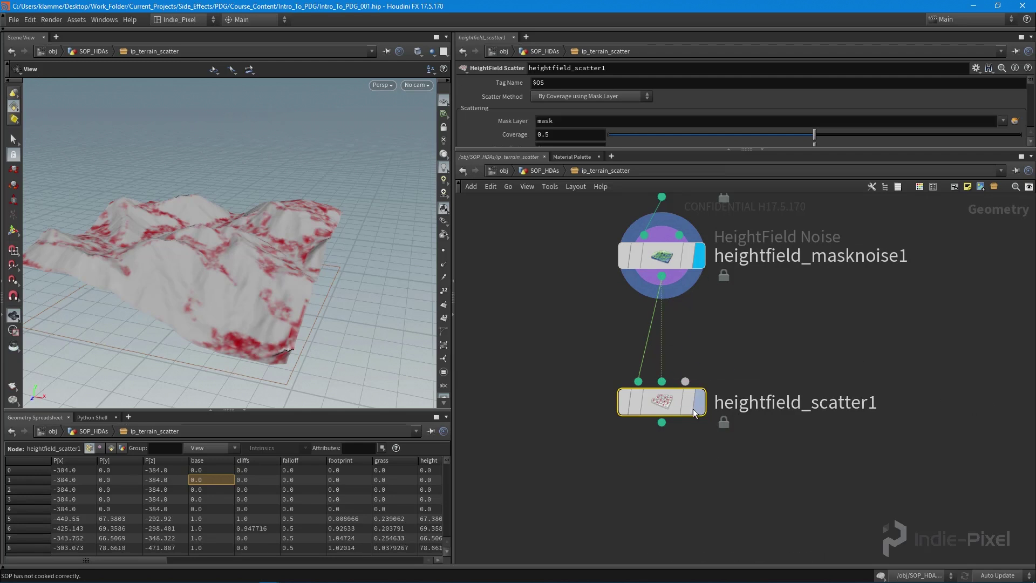
Step: Display heightfield_scatter1 and inspect its scattered points in wireframe, then restore the shaded view
click(710, 350)
scroll(277, 244, up, 3)
mouse_move(276, 244)
mouse_down()
mouse_move(257, 289)
mouse_move(243, 220)
mouse_move(340, 197)
mouse_move(178, 291)
mouse_up()
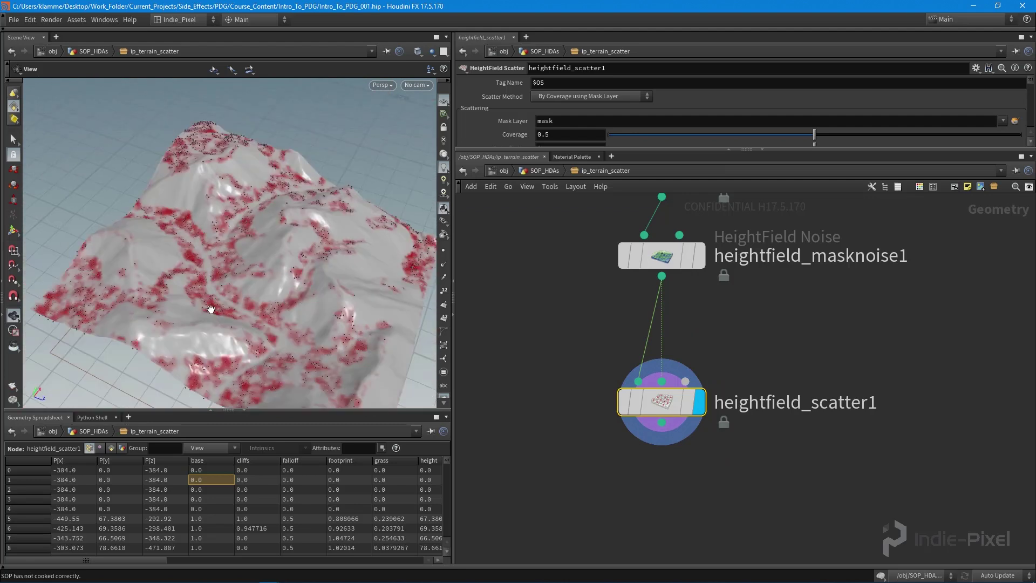
key(w)
mouse_move(239, 300)
mouse_down()
mouse_move(270, 273)
mouse_move(361, 286)
mouse_move(234, 258)
mouse_move(203, 268)
mouse_move(219, 296)
mouse_move(340, 284)
mouse_move(329, 286)
mouse_move(349, 294)
mouse_move(203, 331)
mouse_move(267, 264)
mouse_move(236, 304)
mouse_move(193, 267)
mouse_up()
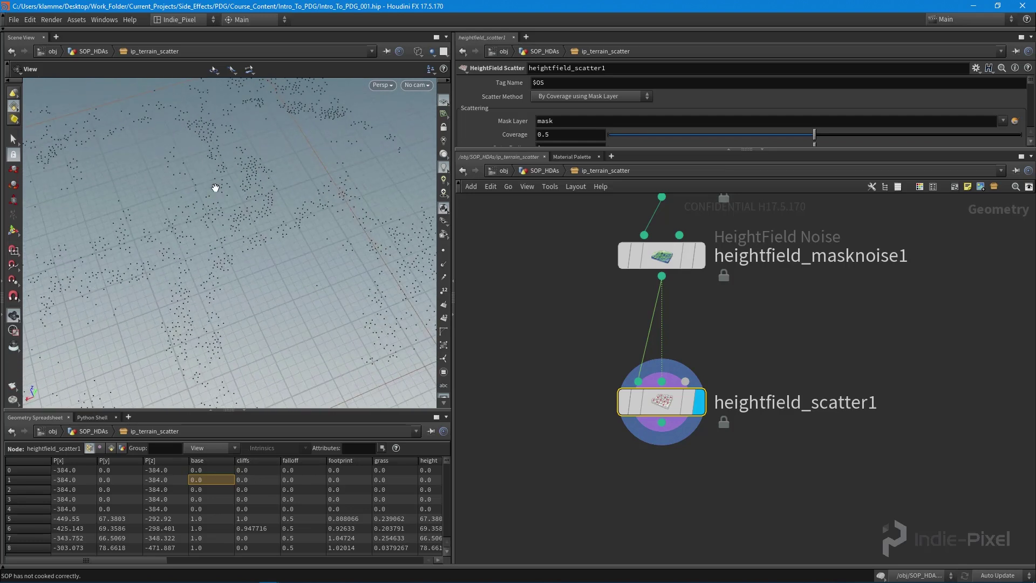
mouse_move(284, 243)
mouse_down()
mouse_move(217, 245)
mouse_move(203, 233)
mouse_move(301, 250)
mouse_move(208, 261)
mouse_move(227, 254)
mouse_up()
key(w)
Step: Set heightfield_scatter1's Coverage to 0.501 and check the point distribution across the terrain
drag(810, 151, 810, 204)
mouse_move(820, 135)
mouse_down()
mouse_move(839, 137)
mouse_move(814, 137)
mouse_up()
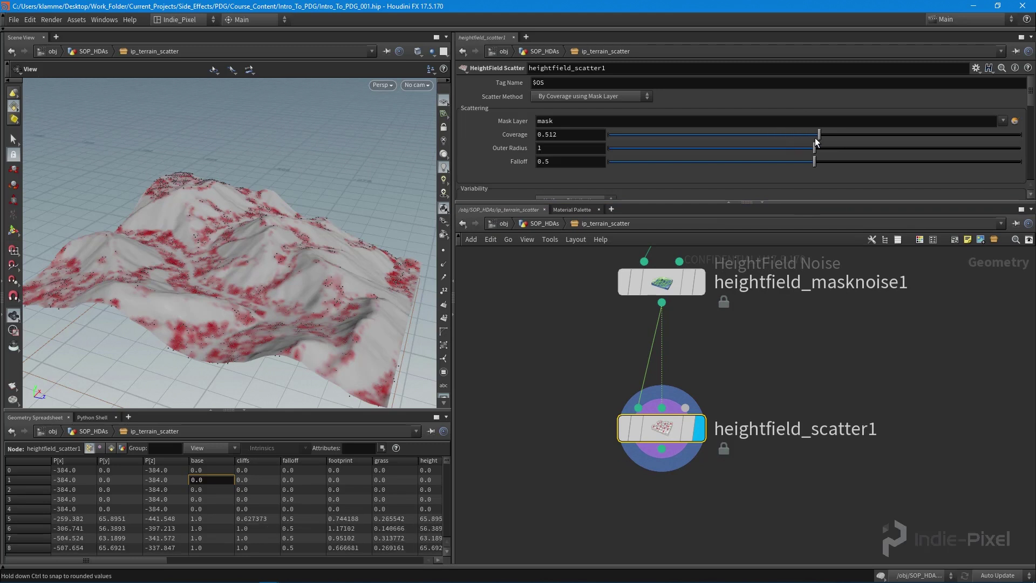
drag(290, 273, 163, 284)
right_drag(163, 283, 259, 266)
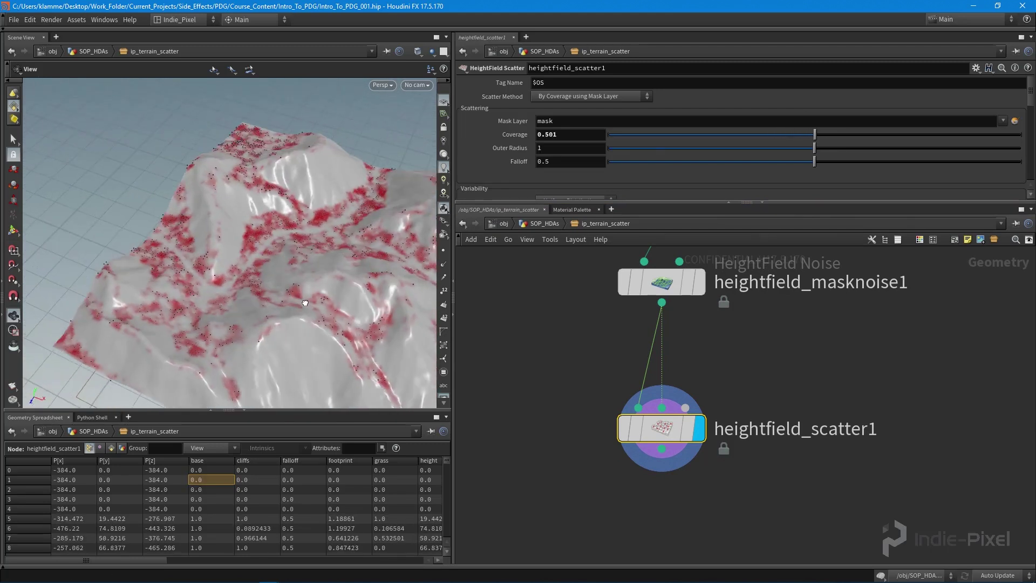
middle_drag(259, 266, 226, 272)
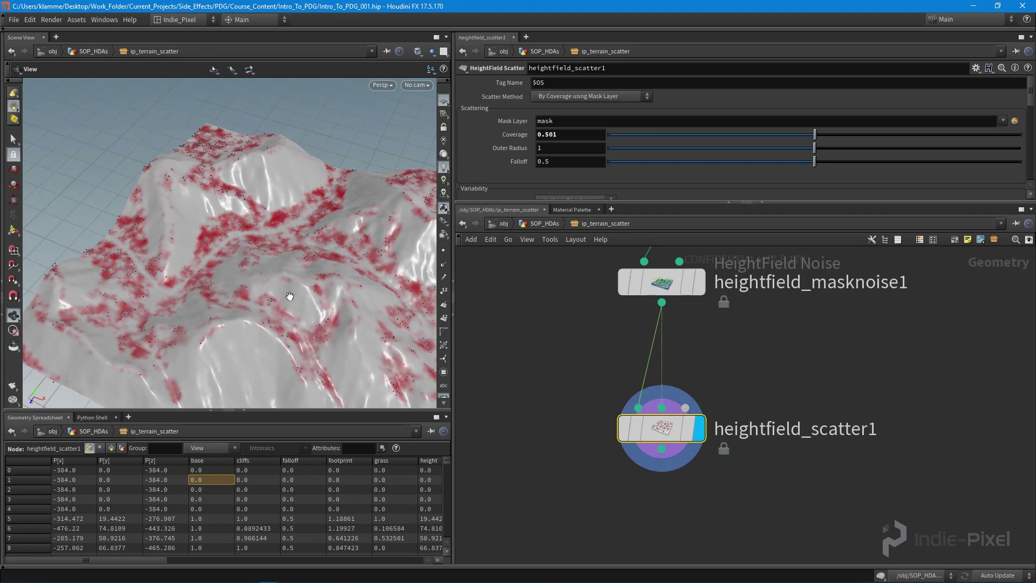
middle_drag(309, 317, 275, 306)
drag(275, 306, 250, 280)
right_drag(249, 280, 377, 284)
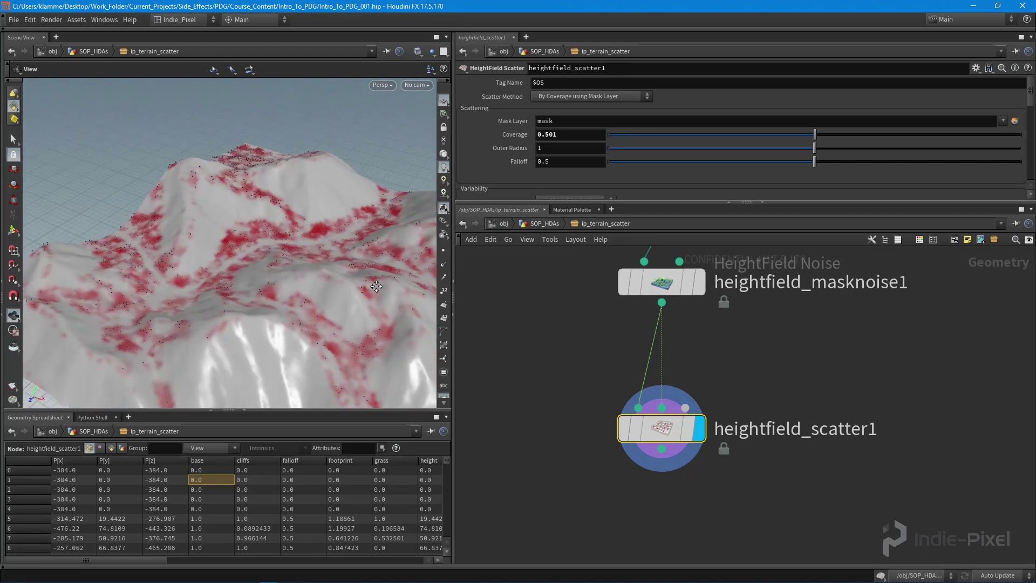
middle_drag(377, 284, 319, 292)
drag(320, 292, 356, 345)
Step: Rename the heightfield_scatter1 node to rocks
double_click(804, 434)
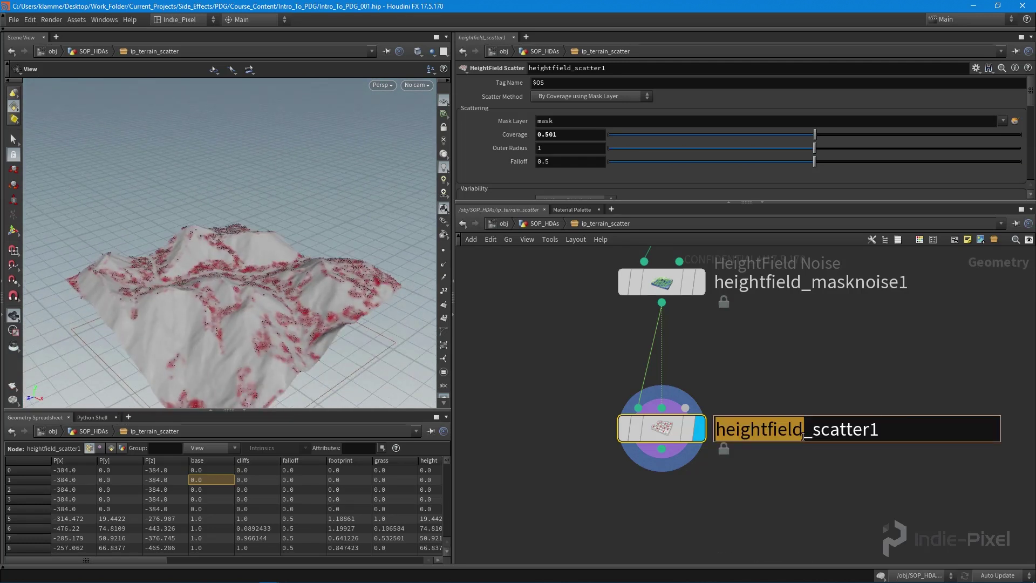
key(End)
key(shift+Home)
key(BackSpace)
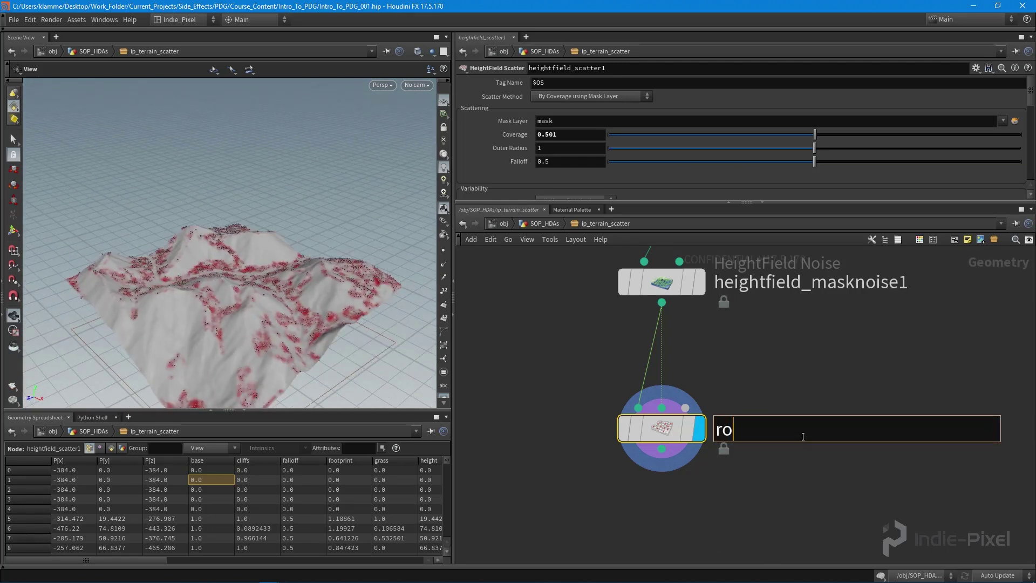
key(Return)
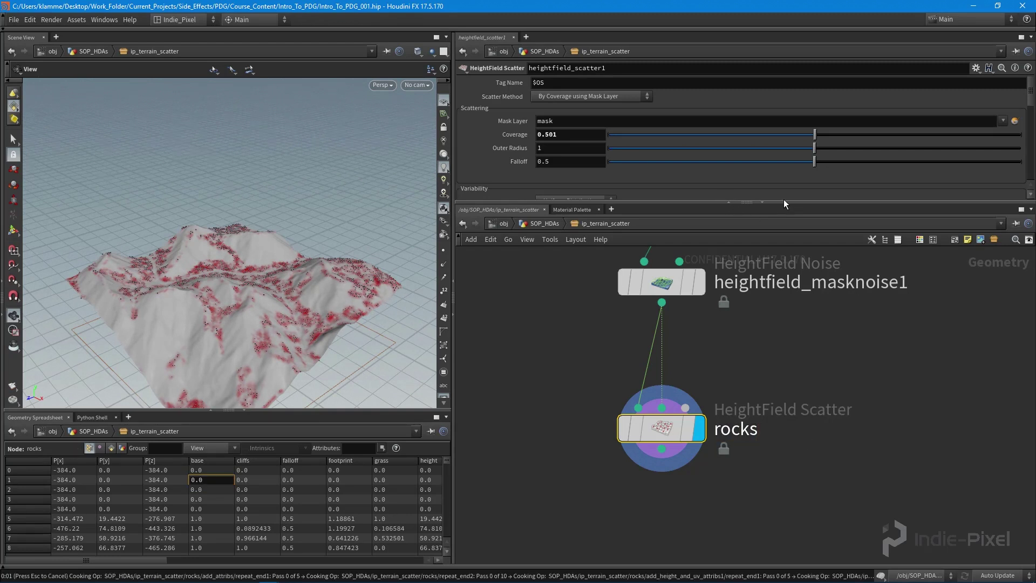
Step: Enlarge the parameter area for the rocks node and view the scattered points up close
drag(786, 202, 786, 238)
right_drag(292, 262, 328, 297)
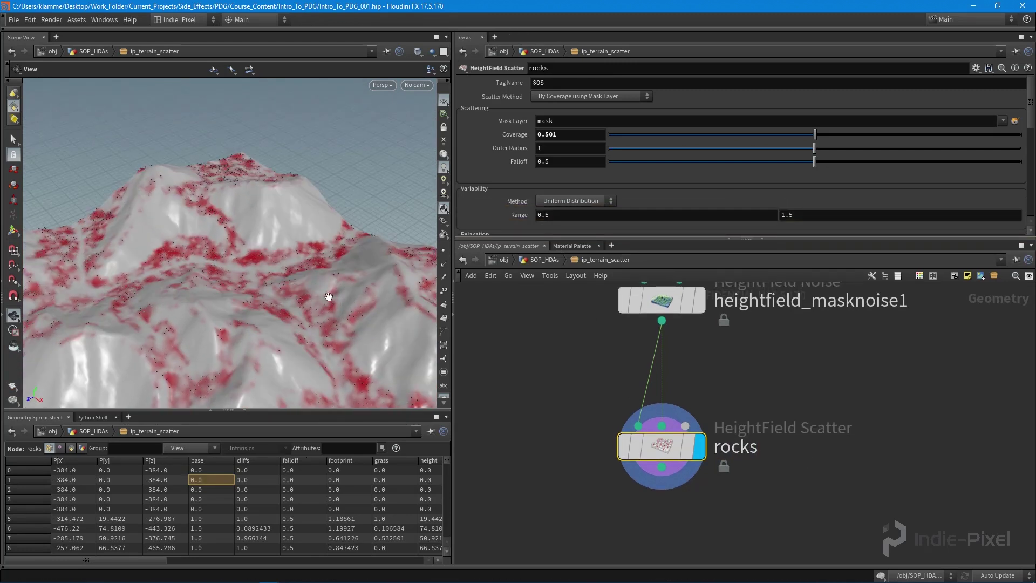
drag(328, 296, 410, 298)
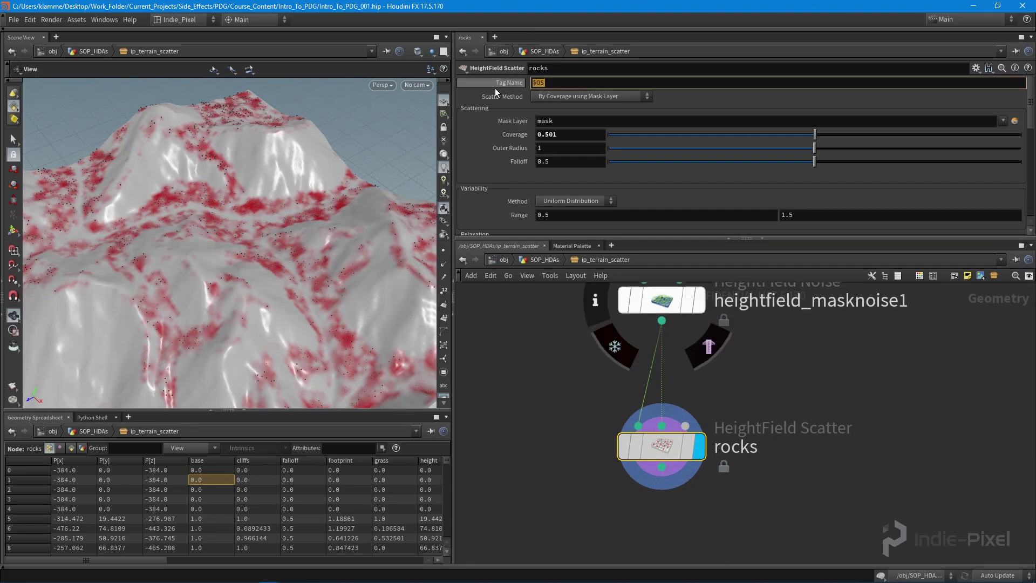
Step: Inspect the rocks node's info for its point count and point attributes
middle_drag(695, 481, 731, 422)
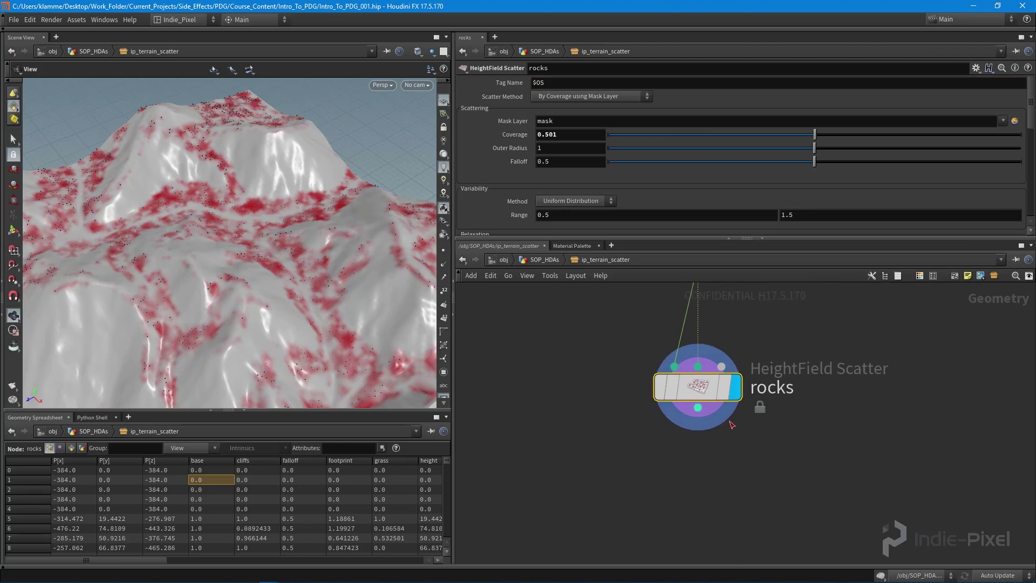
middle_click(703, 391)
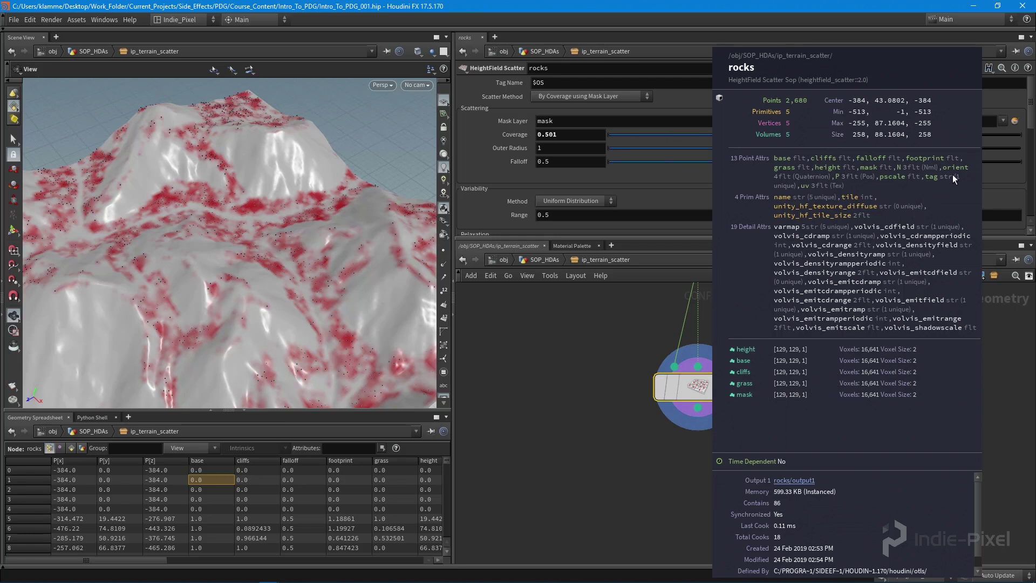
click(855, 230)
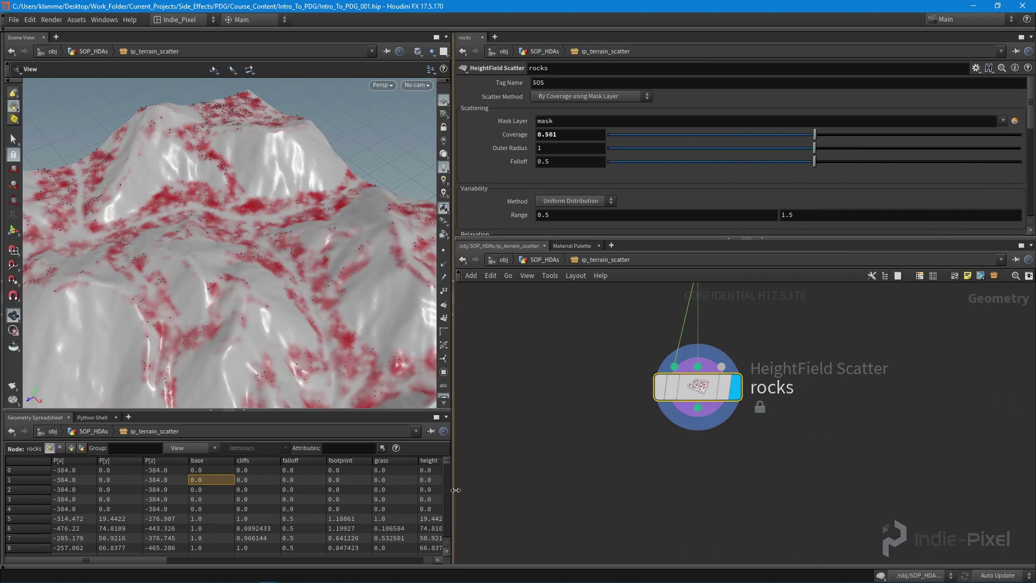
Step: Reduce the rocks node's Coverage to 0.271 and show its scattered points in wireframe
mouse_move(456, 489)
mouse_down()
mouse_move(597, 487)
mouse_move(428, 486)
mouse_move(444, 486)
mouse_up()
right_drag(289, 207, 216, 245)
drag(216, 245, 210, 275)
right_drag(210, 275, 300, 178)
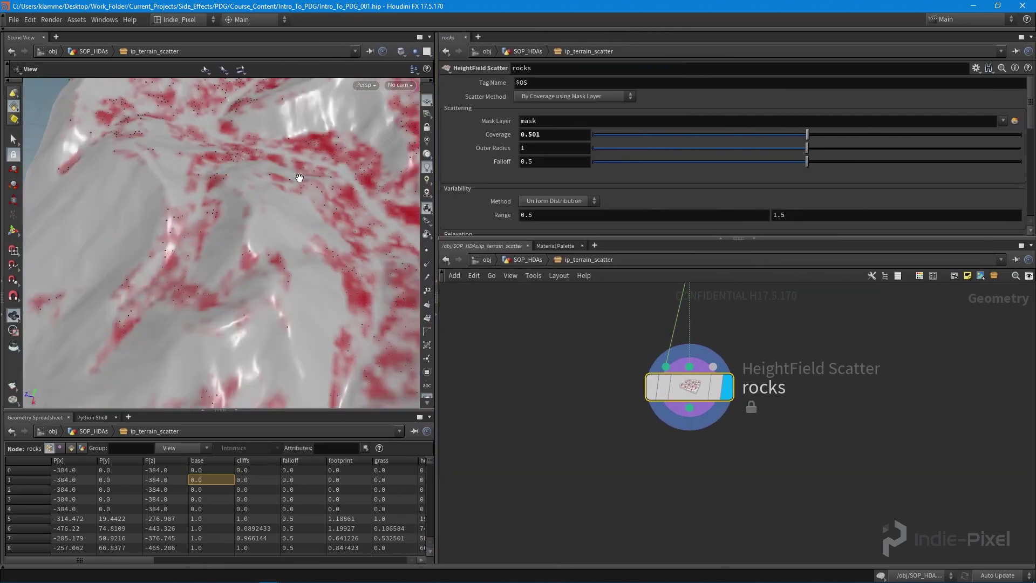
mouse_move(300, 177)
mouse_down()
mouse_move(228, 250)
mouse_move(208, 233)
mouse_move(251, 234)
mouse_move(268, 261)
mouse_move(231, 247)
mouse_move(366, 257)
mouse_up()
click(710, 134)
key(w)
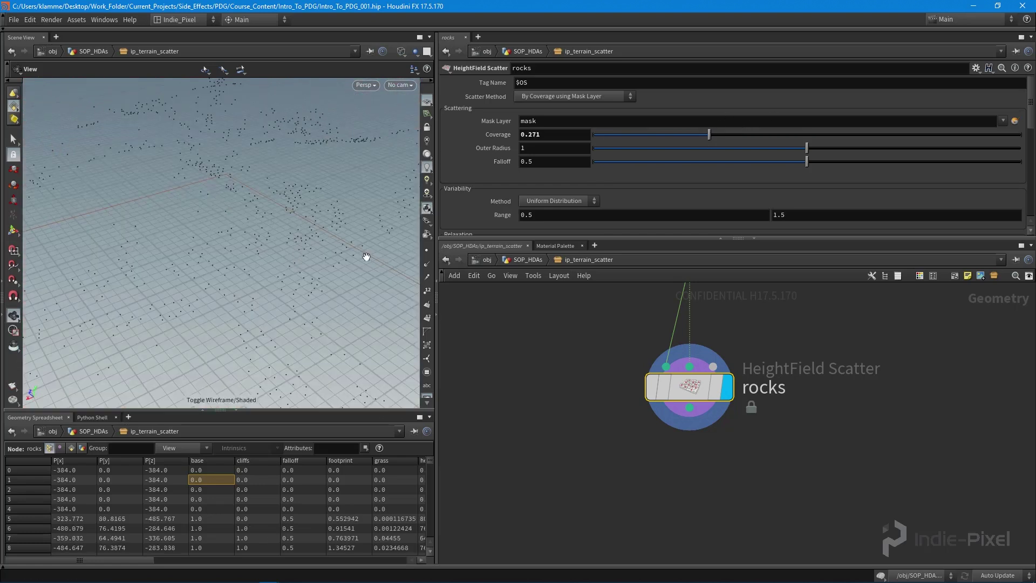
Step: Thin out the rock points by lowering Coverage to 0.029, checking their distribution over the terrain
drag(656, 132, 604, 138)
drag(235, 248, 179, 246)
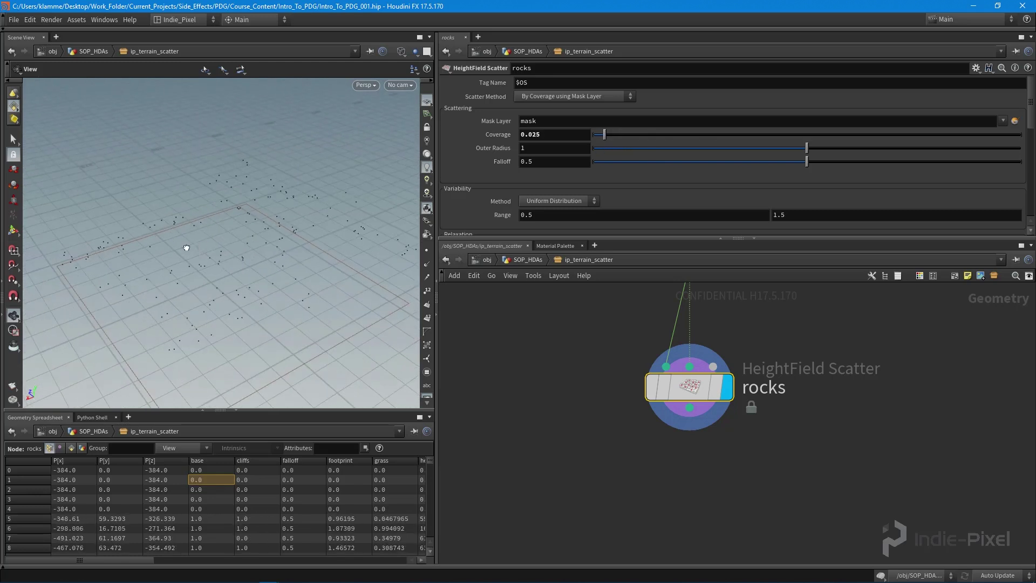
drag(606, 134, 613, 135)
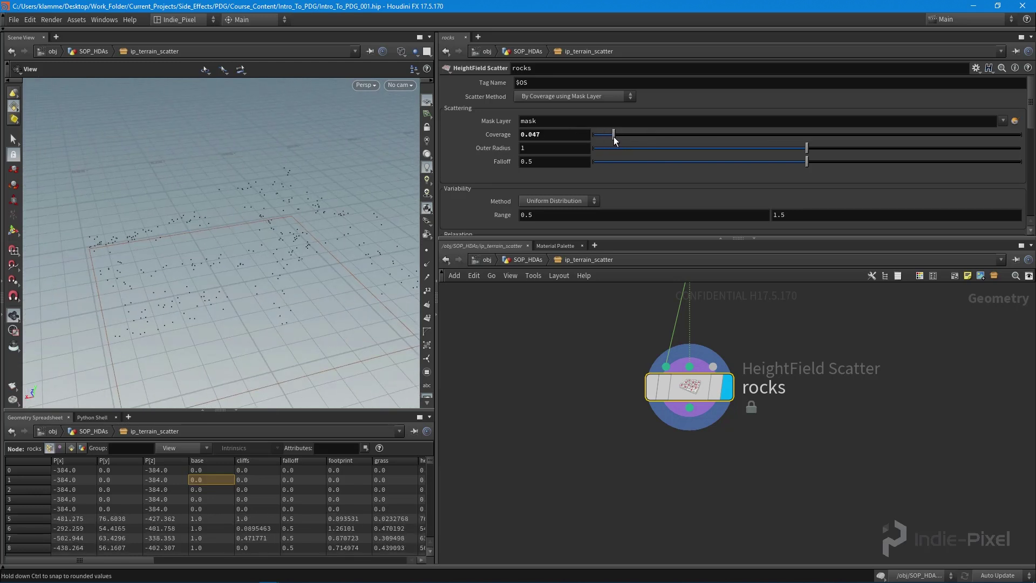
drag(338, 225, 388, 286)
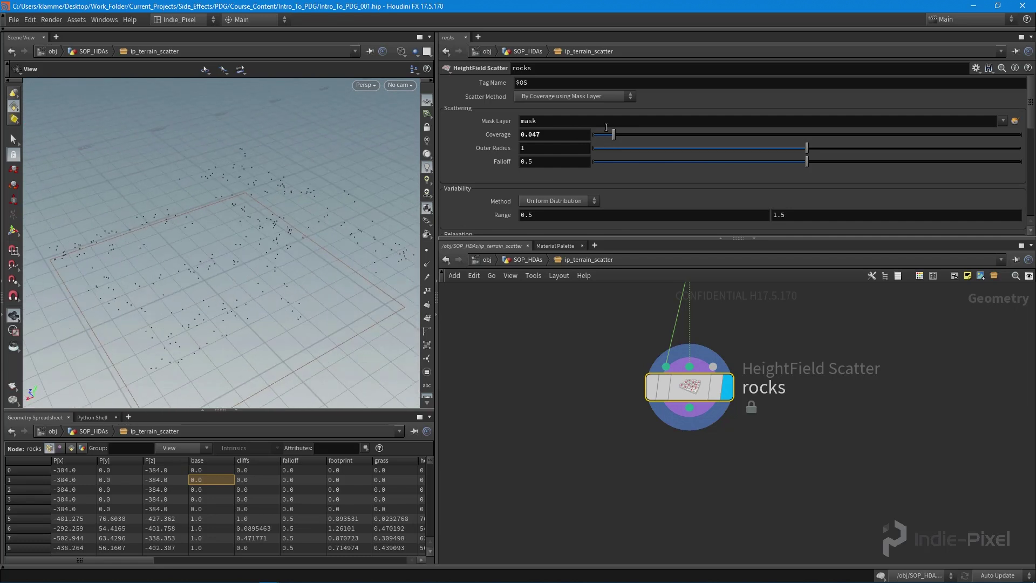
drag(613, 135, 606, 135)
drag(203, 298, 196, 295)
Step: Enlarge the network area and move the rocks node aside to free space below heightfield_masknoise1
drag(785, 239, 788, 211)
middle_drag(670, 484, 671, 452)
drag(291, 351, 260, 324)
middle_drag(635, 418, 659, 499)
drag(754, 424, 856, 407)
middle_drag(623, 470, 626, 455)
Step: Add a second HeightField Scatter node and connect heightfield_masknoise1 to its terrain input
click(625, 456)
key(Tab)
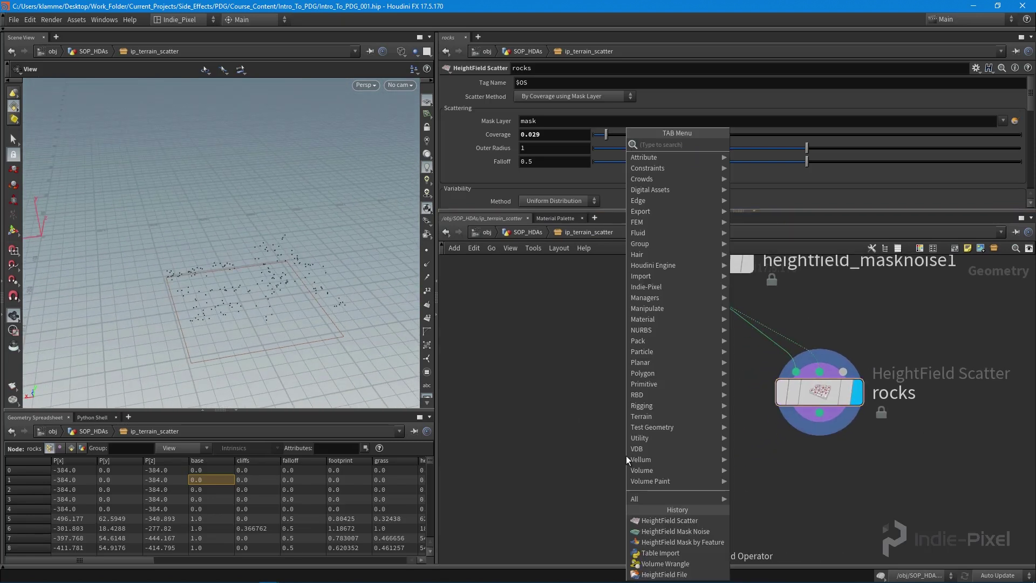
text(height)
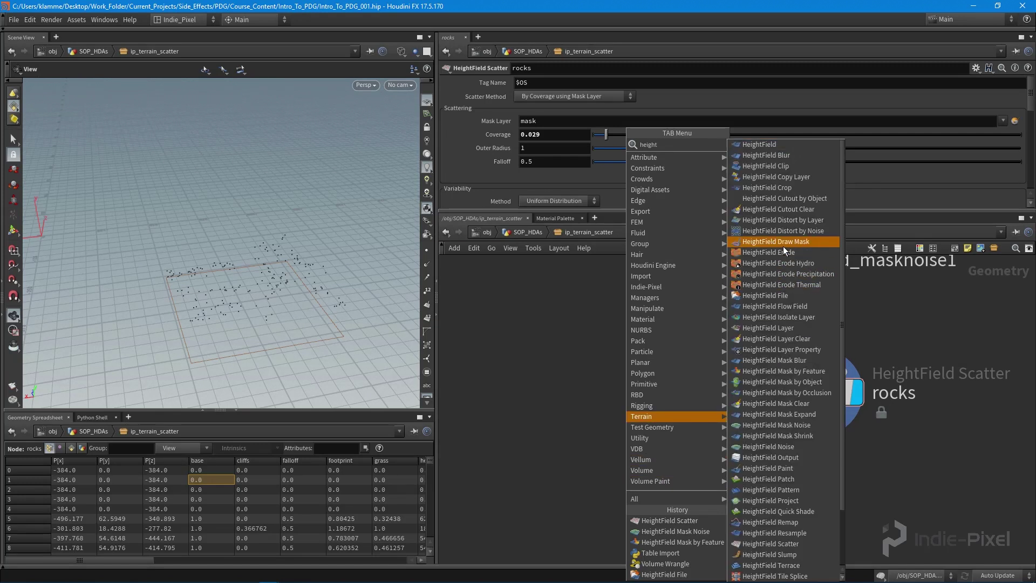
click(770, 544)
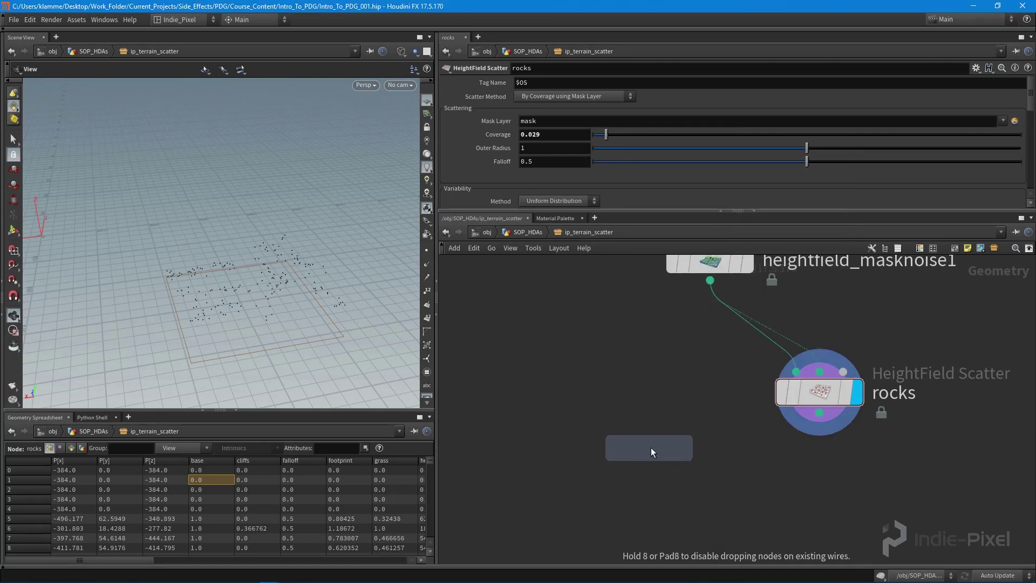
click(651, 448)
click(710, 280)
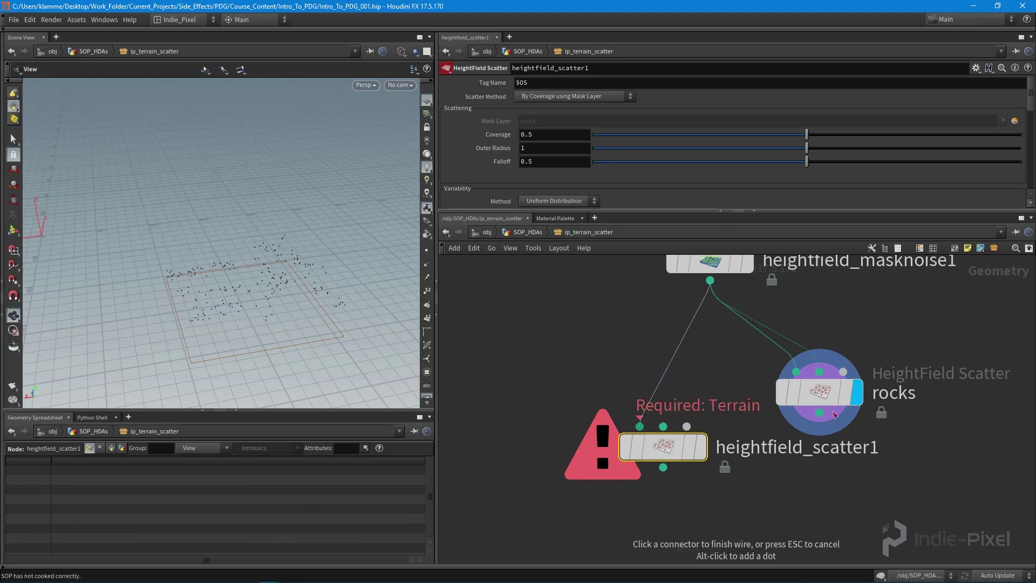
click(639, 426)
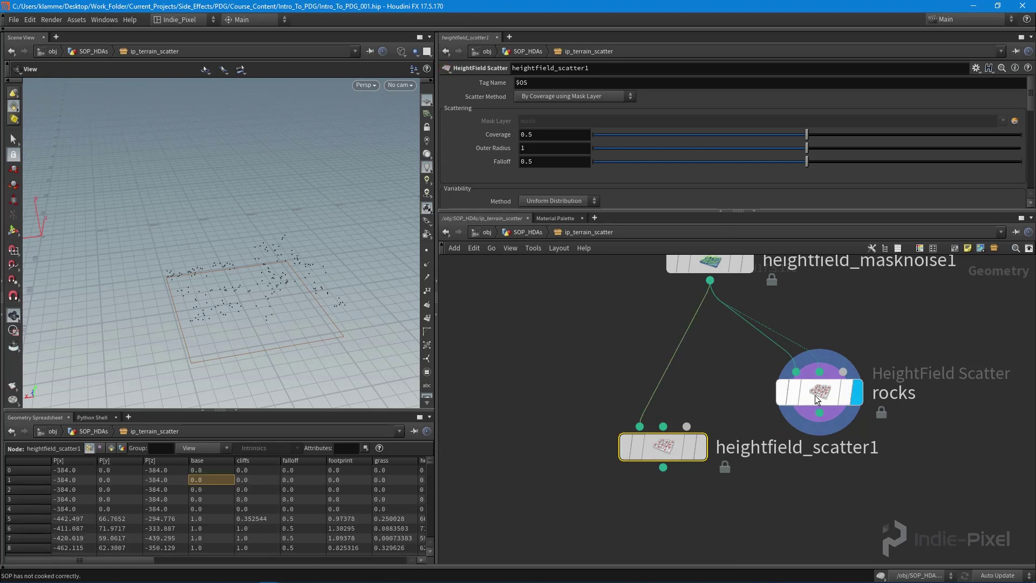
Step: Connect heightfield_masknoise1 to heightfield_scatter1's second input as well and place the node level with rocks
middle_drag(724, 448, 722, 358)
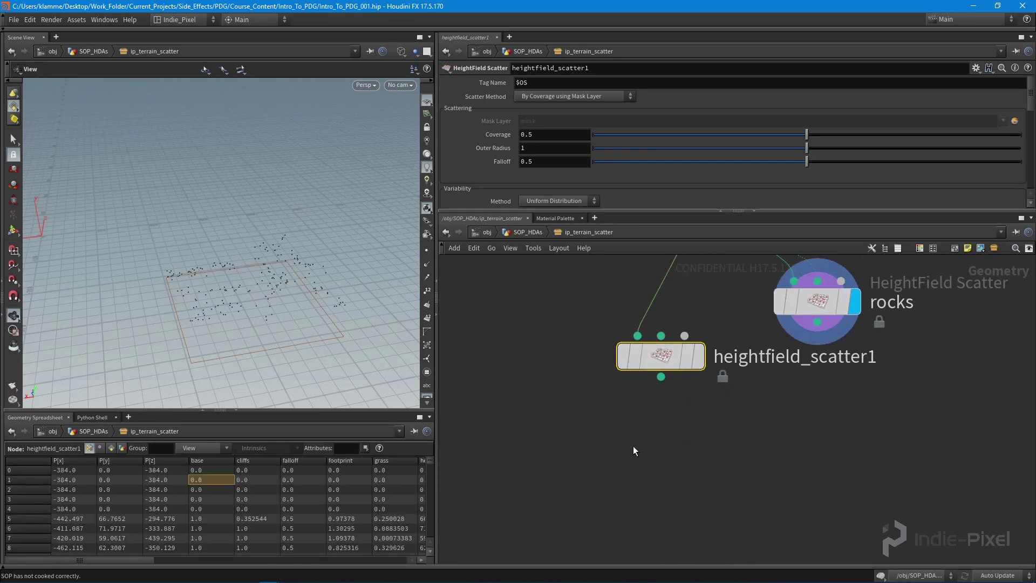
drag(559, 436, 859, 292)
middle_drag(778, 433, 776, 508)
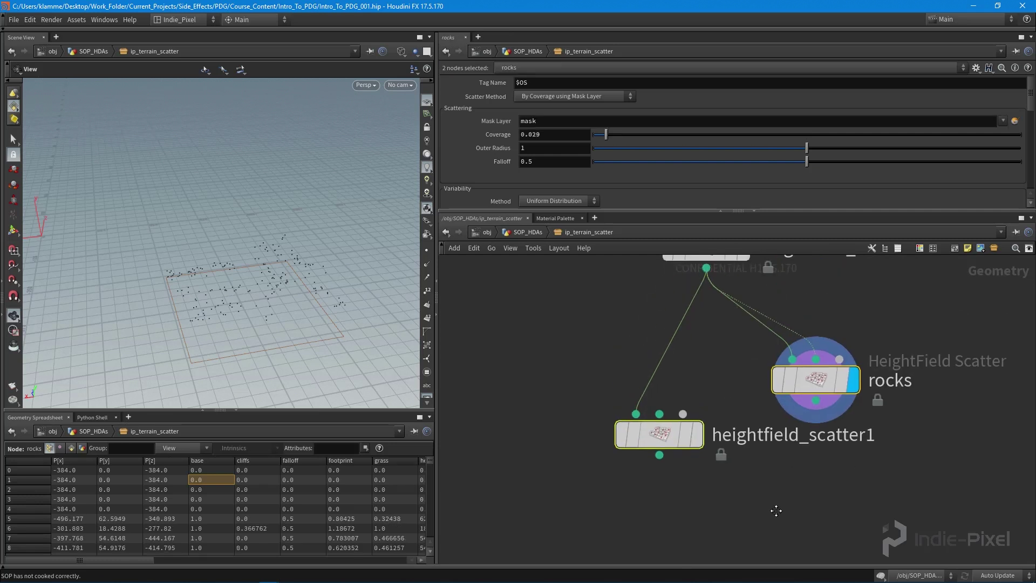
click(706, 268)
click(659, 414)
drag(810, 378, 860, 355)
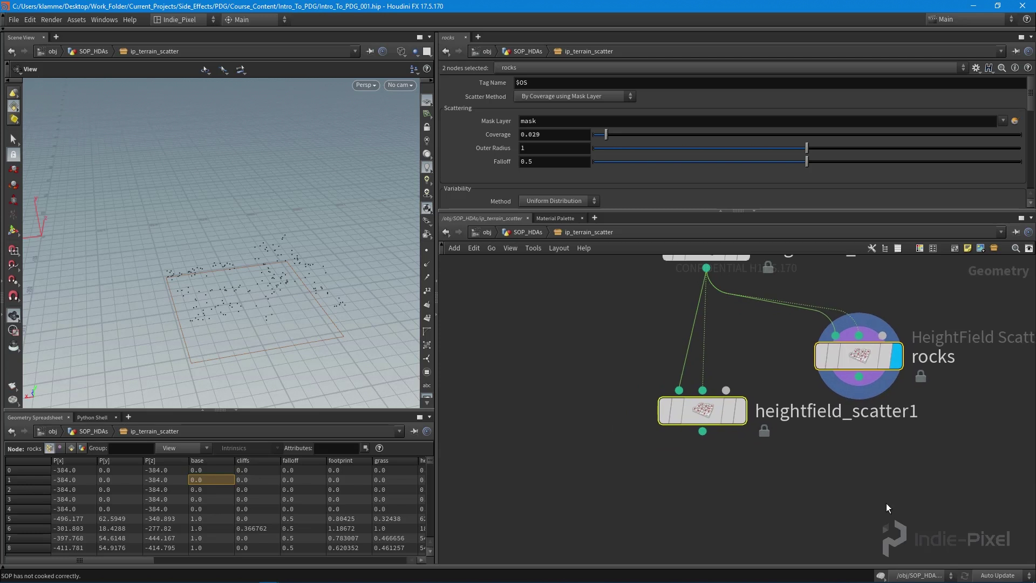
click(860, 355)
drag(712, 413, 575, 357)
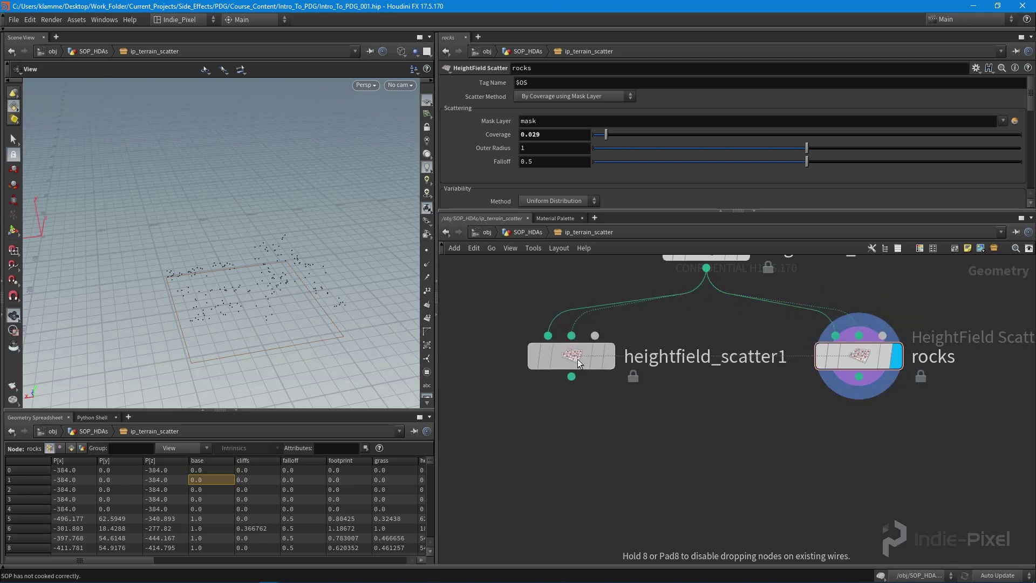
Step: Display heightfield_scatter1 and examine the distribution of its scattered points from several angles
click(608, 357)
drag(280, 280, 275, 238)
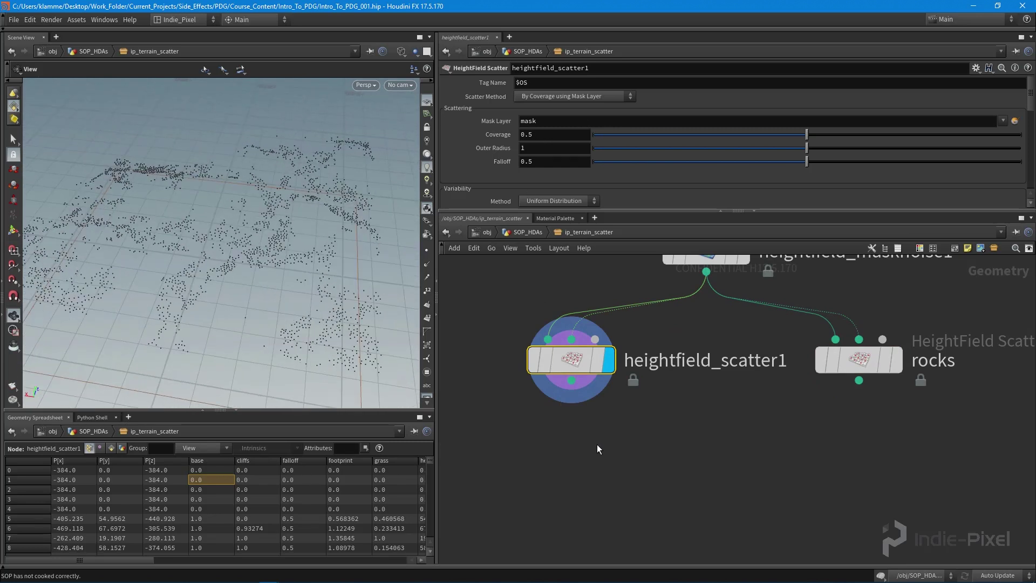
middle_drag(640, 460, 644, 426)
drag(241, 240, 292, 270)
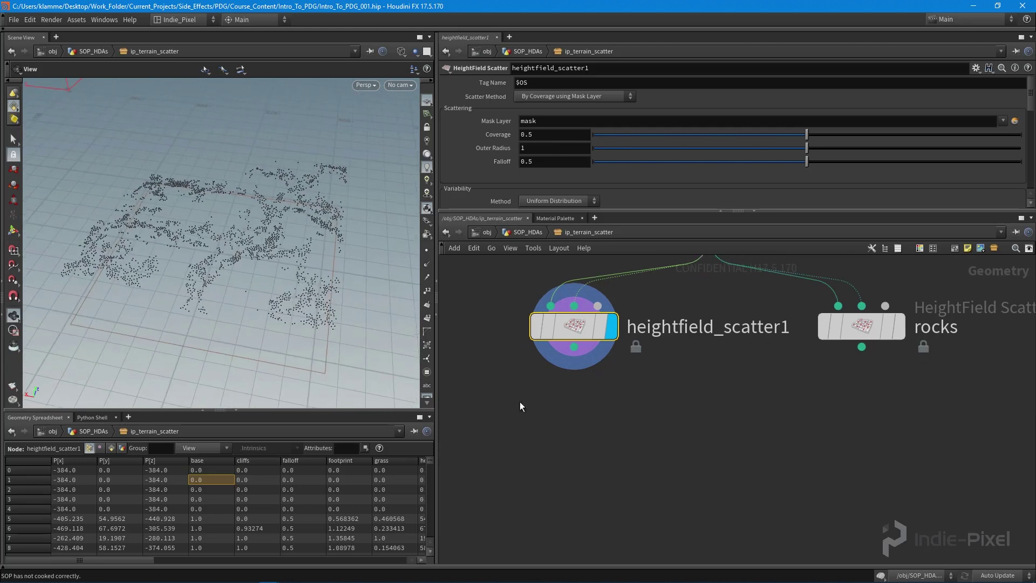
middle_drag(575, 403, 581, 411)
drag(312, 284, 270, 248)
scroll(270, 247, up, 8)
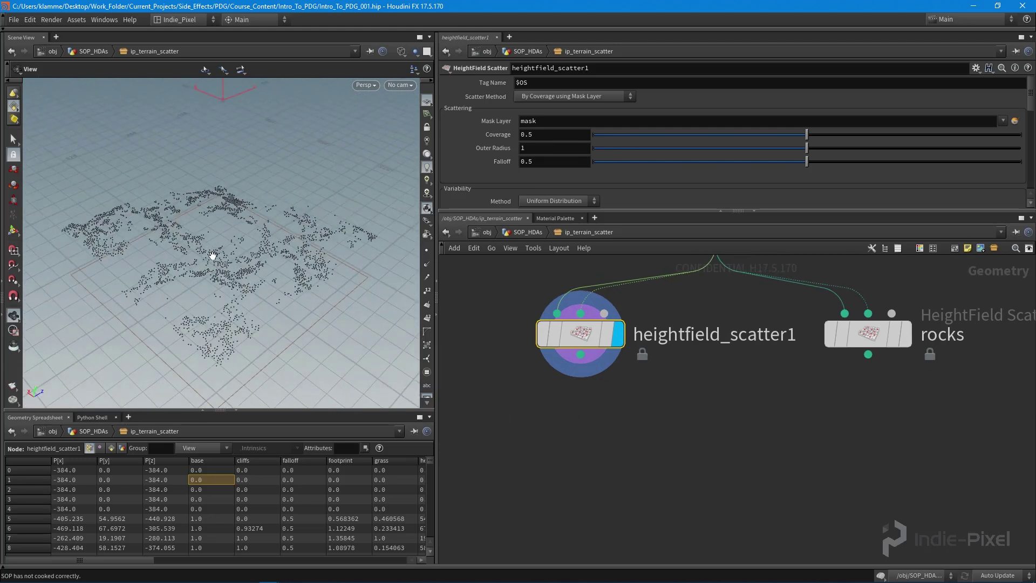
right_drag(275, 246, 273, 240)
drag(272, 240, 259, 243)
Step: Add an Attribute Wrangle node and connect heightfield_scatter1 to its first input
middle_drag(609, 456, 614, 474)
click(614, 476)
key(Tab)
text(wran)
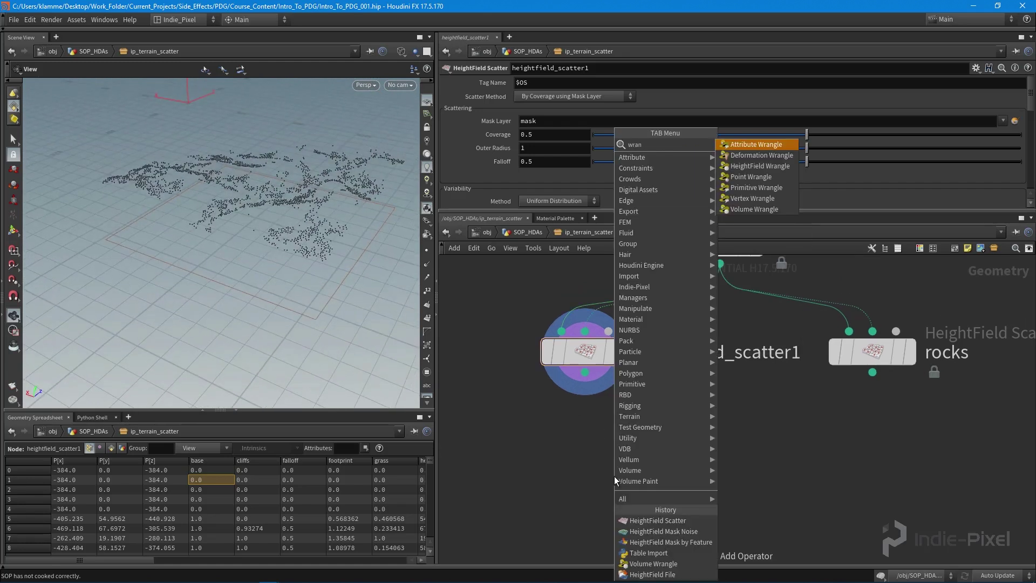
key(Return)
click(614, 475)
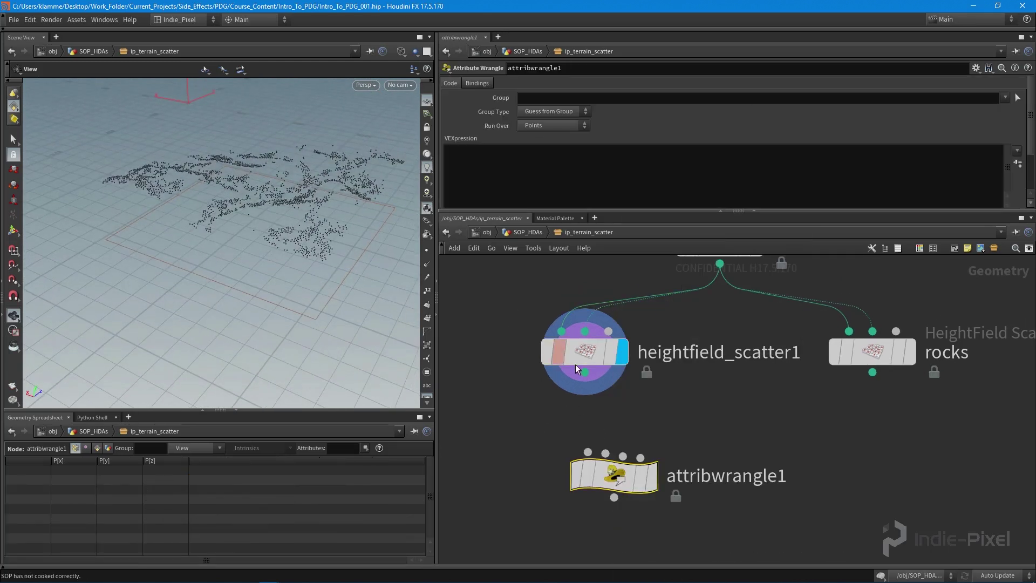
click(585, 372)
click(588, 451)
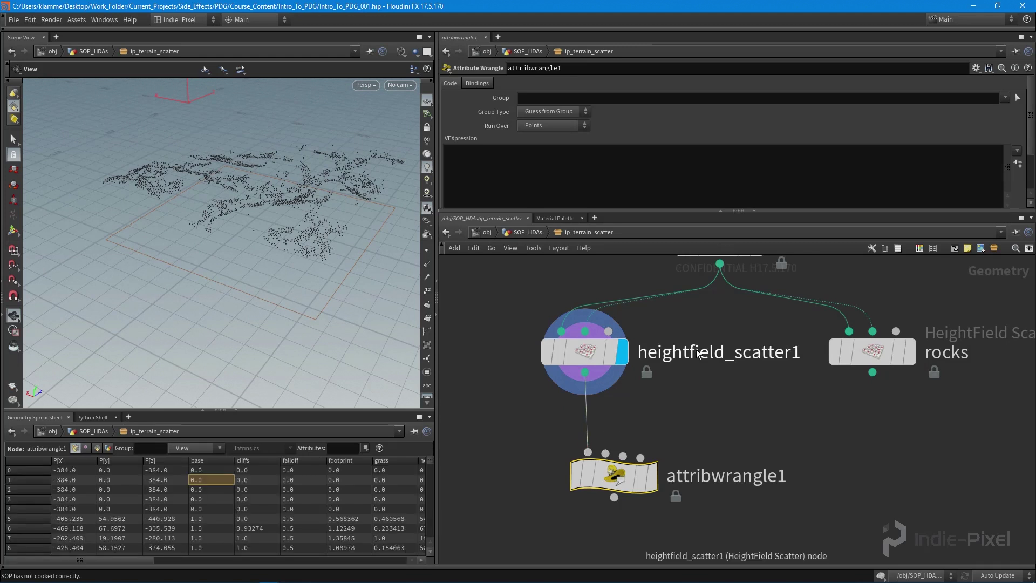
Step: Rename the heightfield_scatter1 node to trees
double_click(697, 352)
text(tree)
key(Return)
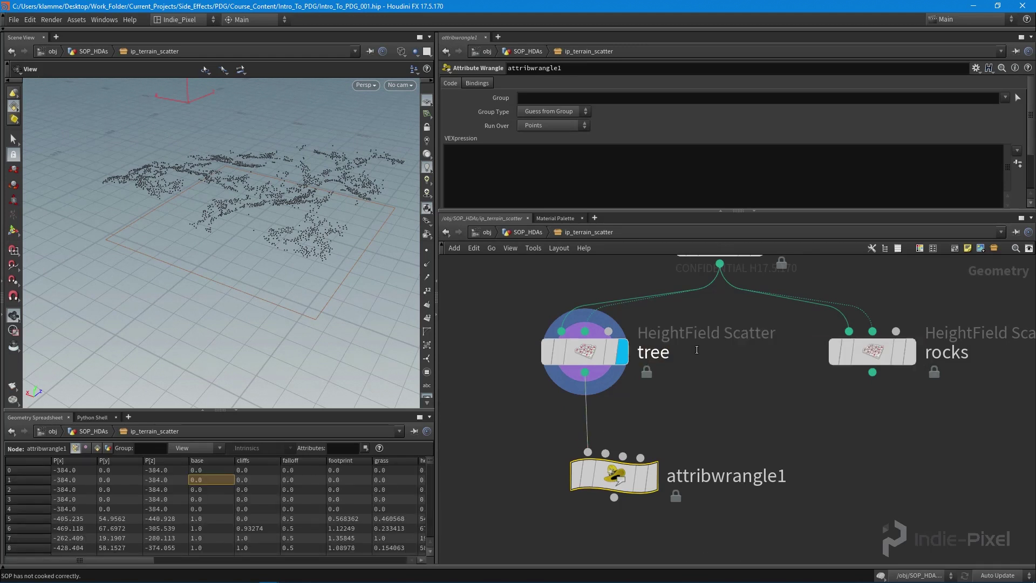
double_click(666, 357)
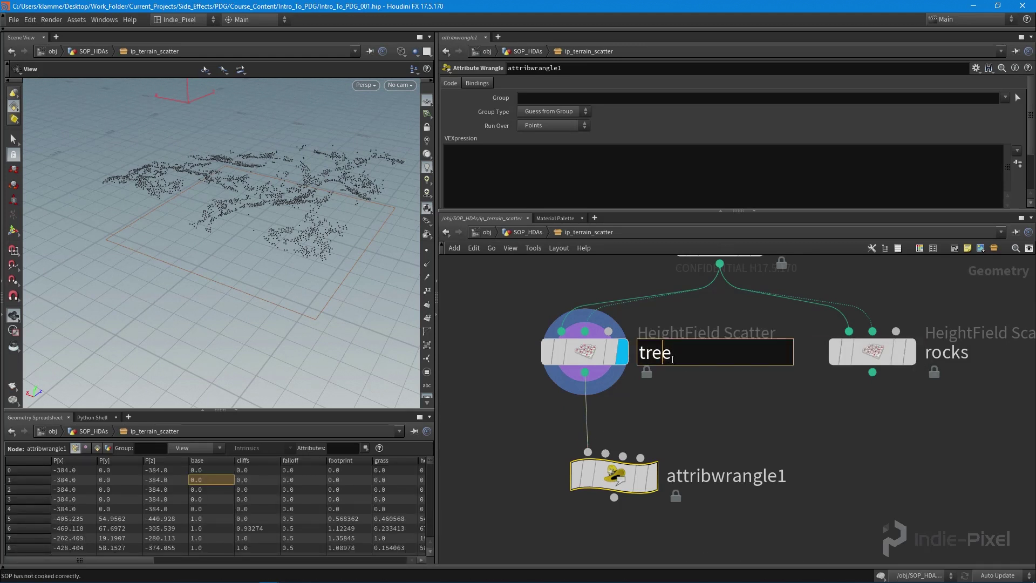
text(s)
key(Return)
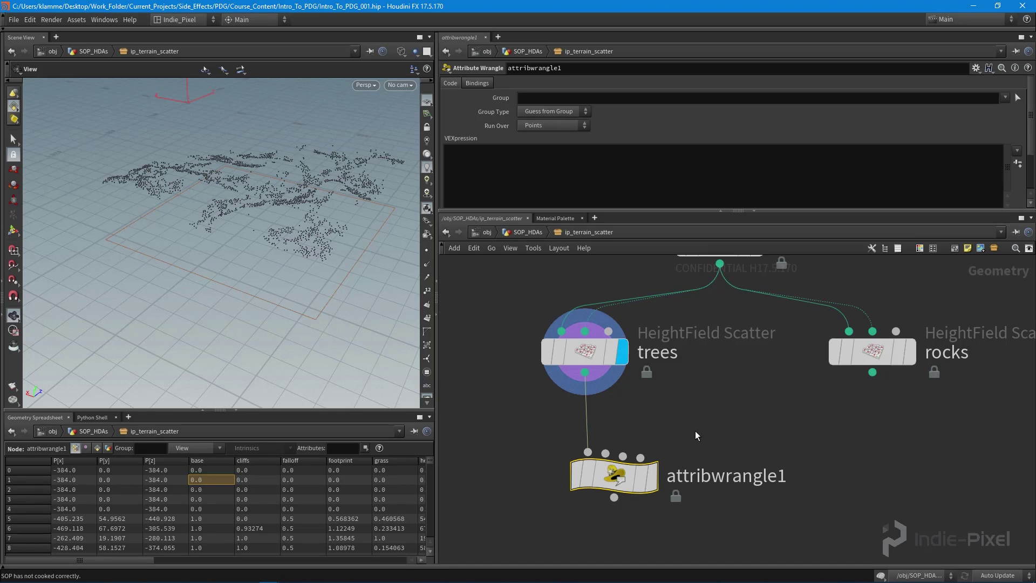
Step: Connect the rocks node to attribwrangle1's second input and align the wrangle below trees
middle_drag(866, 408, 877, 373)
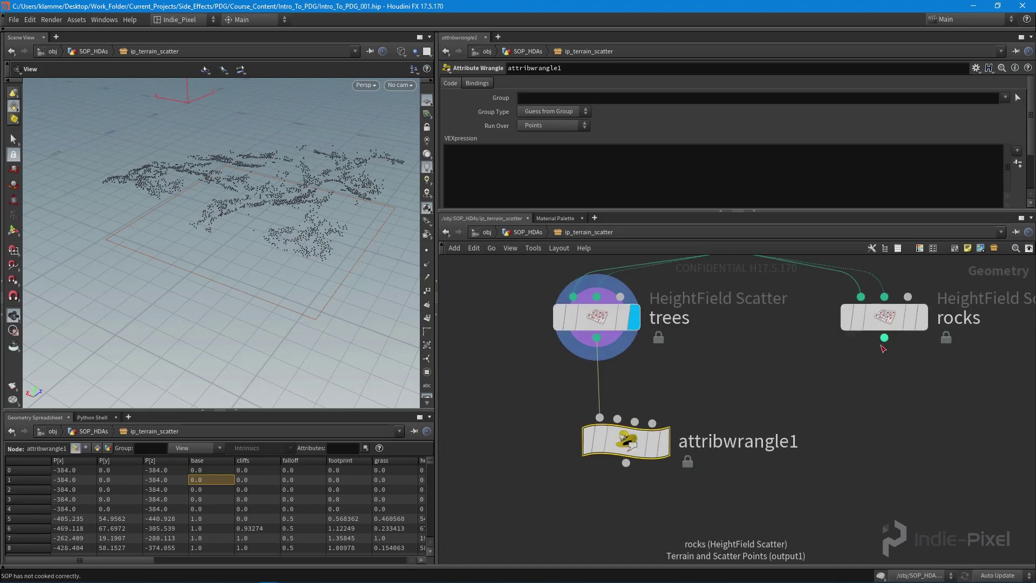
drag(884, 339, 607, 441)
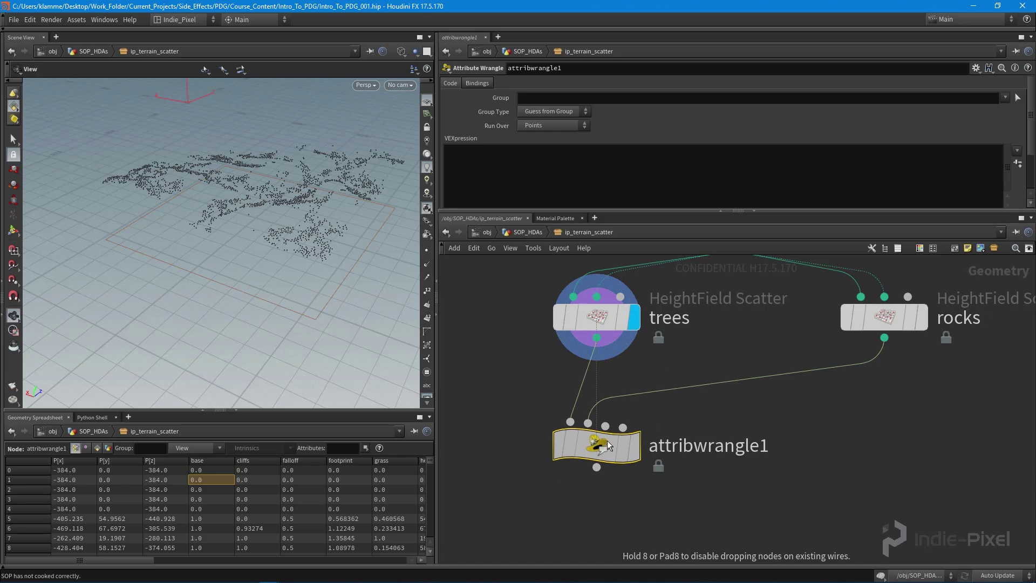
mouse_move(581, 432)
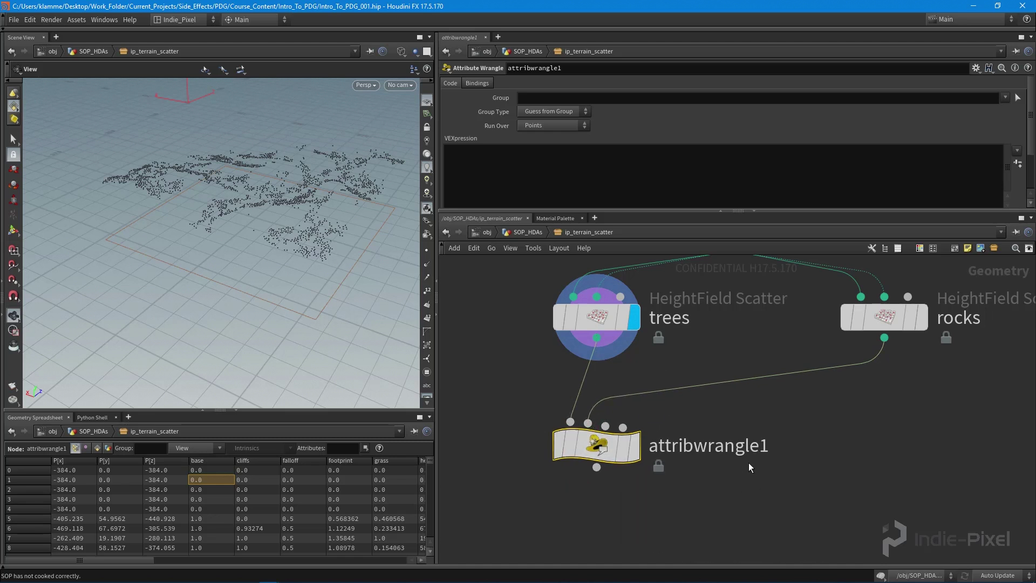
Step: Rename the attribwrangle1 node to remove_points_close_to_rocks
middle_drag(708, 429, 703, 378)
double_click(714, 400)
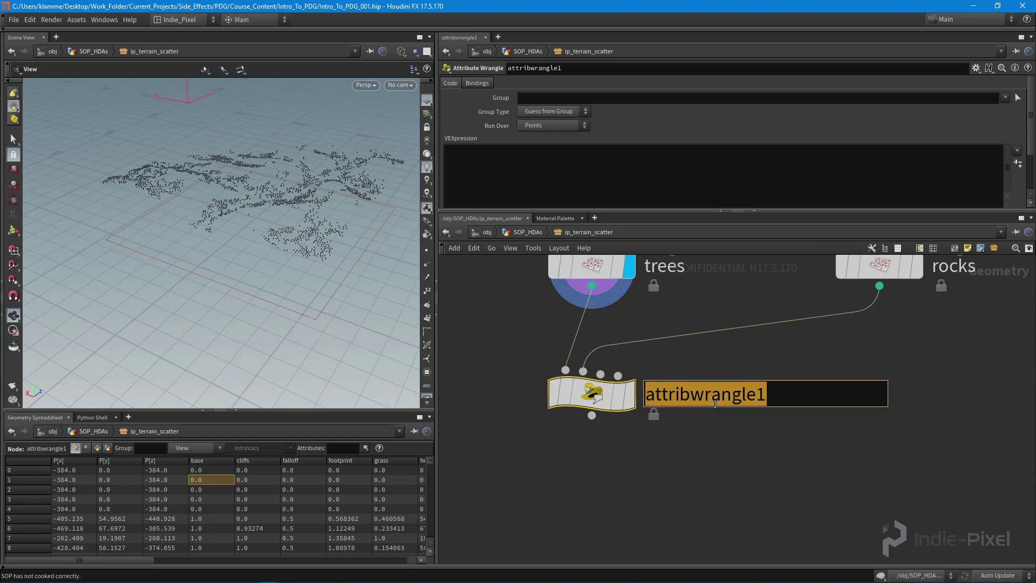
text(remoiv)
key(BackSpace)
key(BackSpace)
text(ve_p)
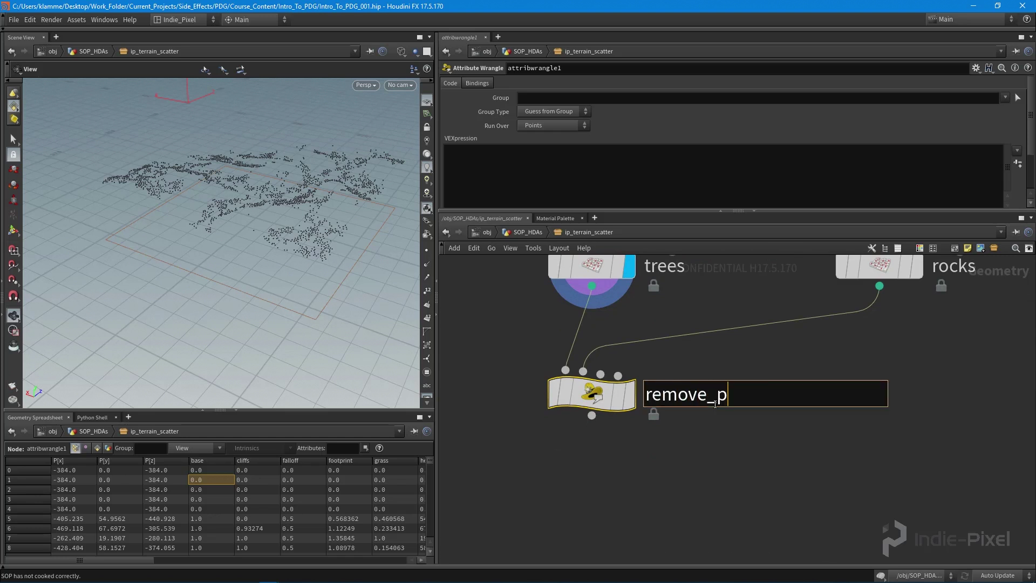
text(oints_close_to)
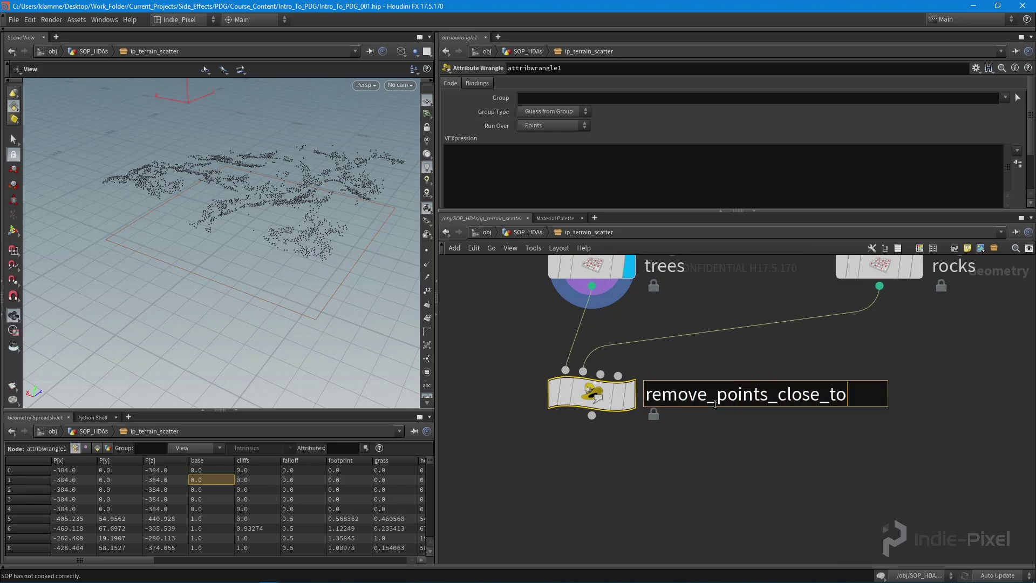
text(_rocks)
key(Return)
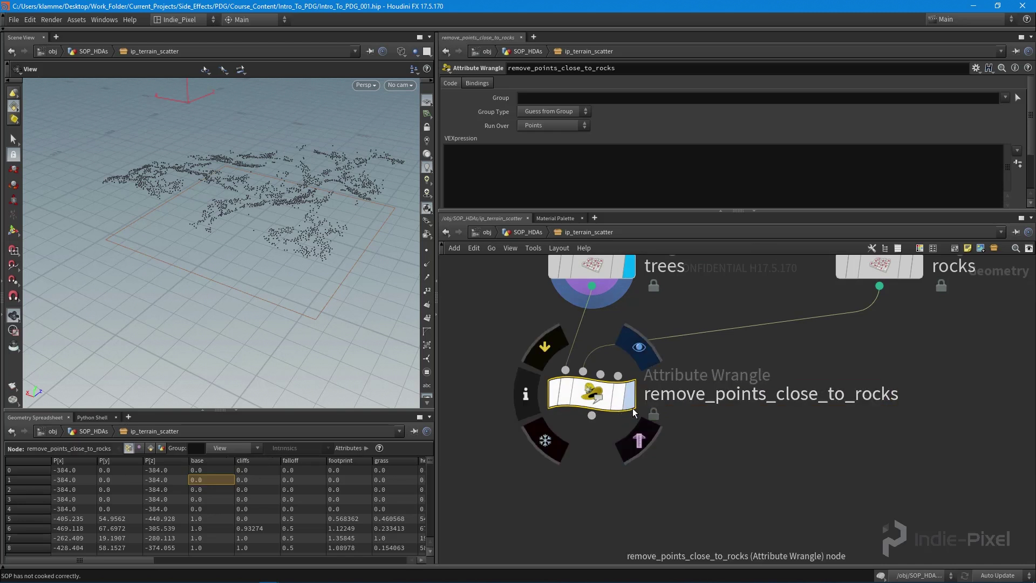
Step: Display remove_points_close_to_rocks and begin its VEX code with int nearpnts[] = nearpoints(1)
click(631, 394)
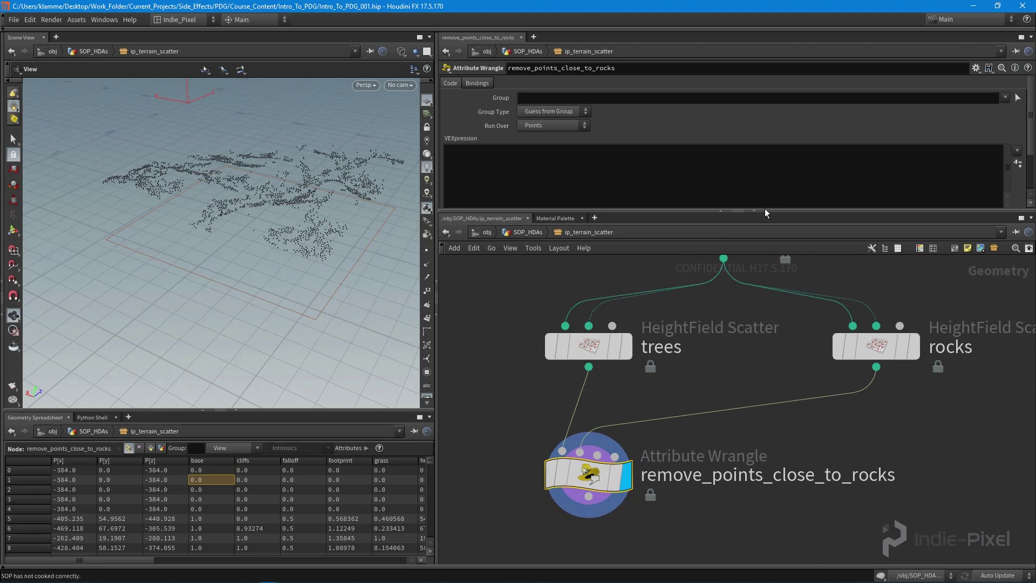
drag(768, 212, 758, 261)
click(559, 166)
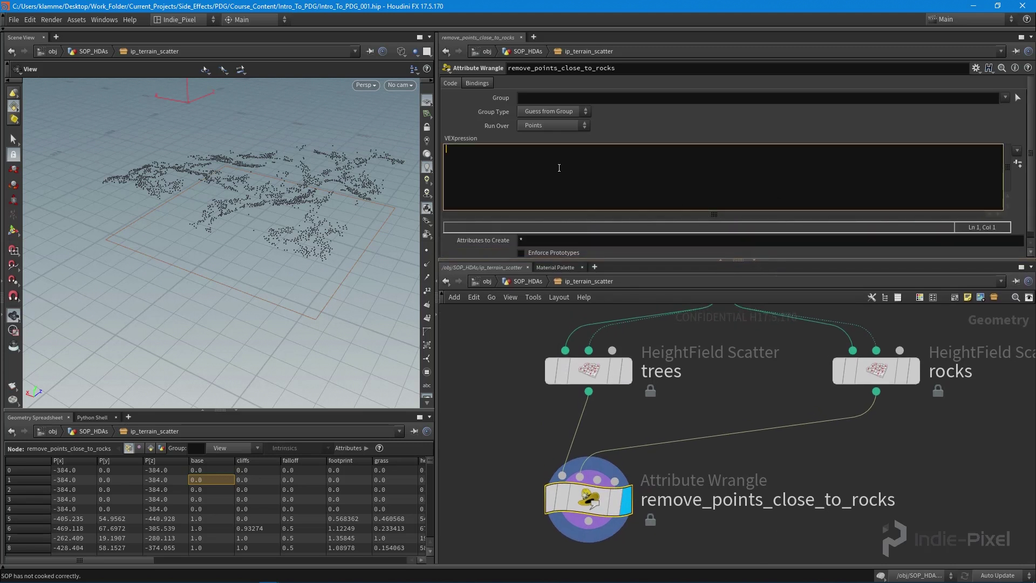
text(int near)
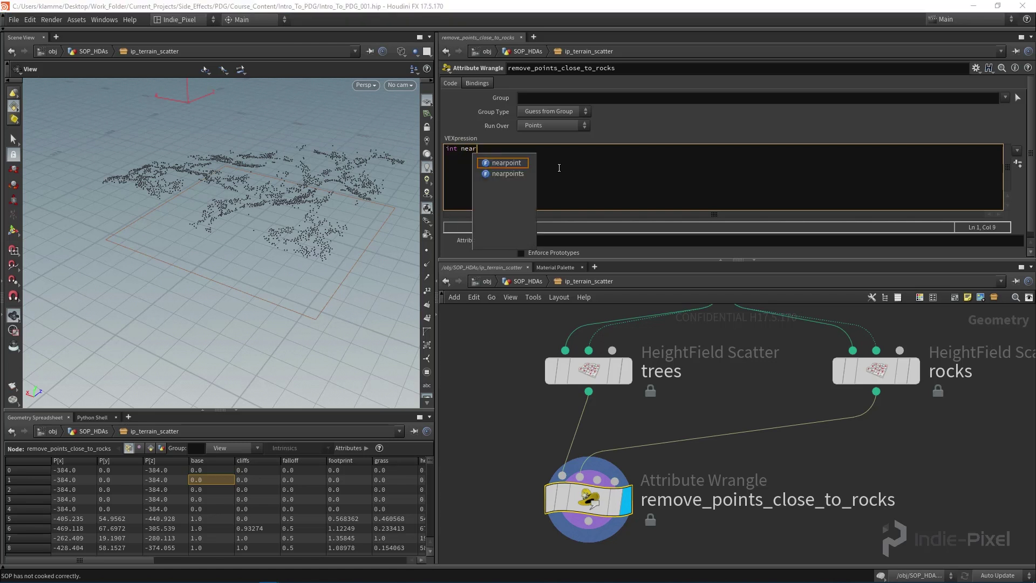
text(pnts[])
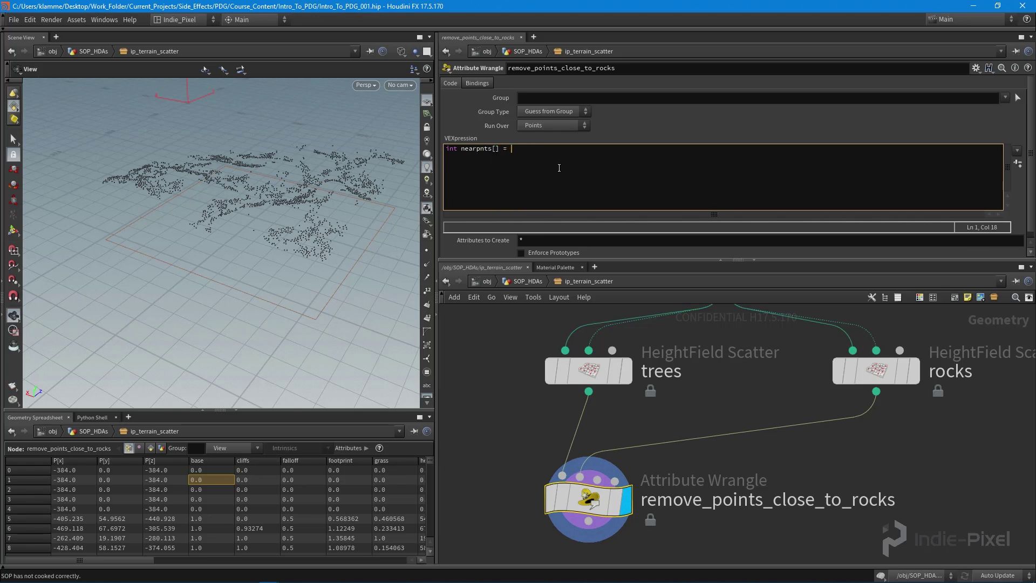
text( = near)
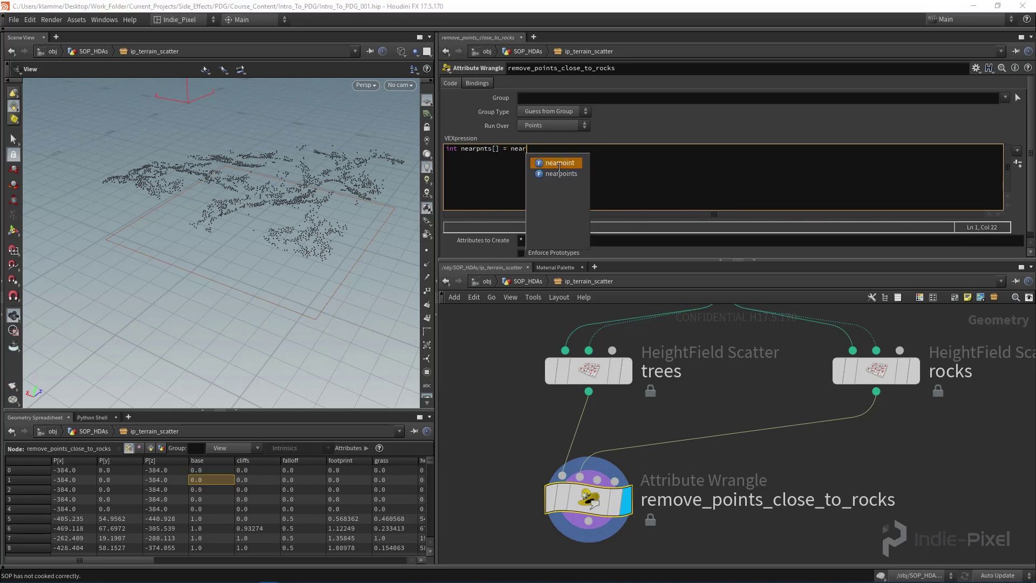
text(points(1)
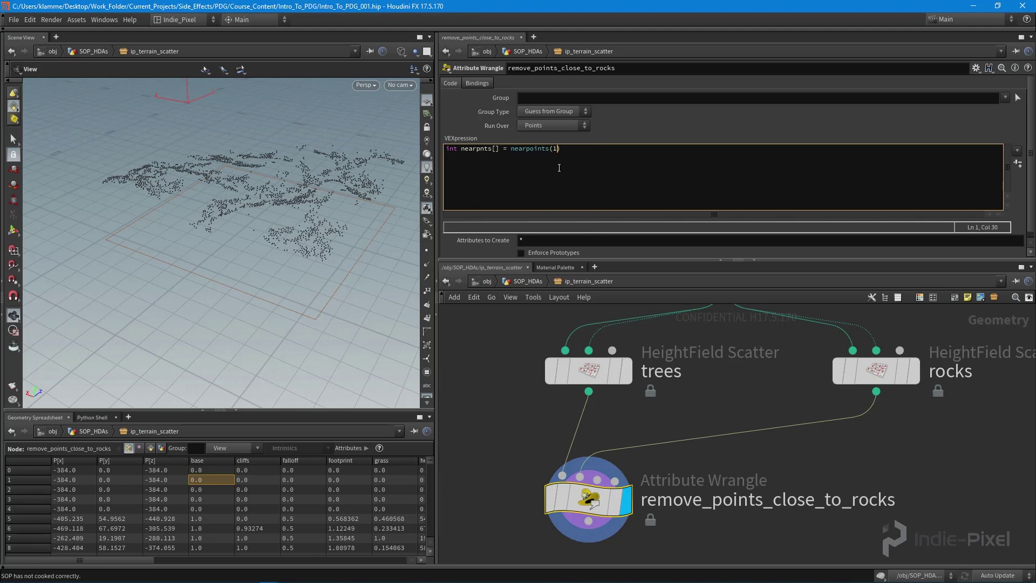
Step: Look up the arguments of the nearpoints VEX function in the Houdini help
key(Left)
key(Left)
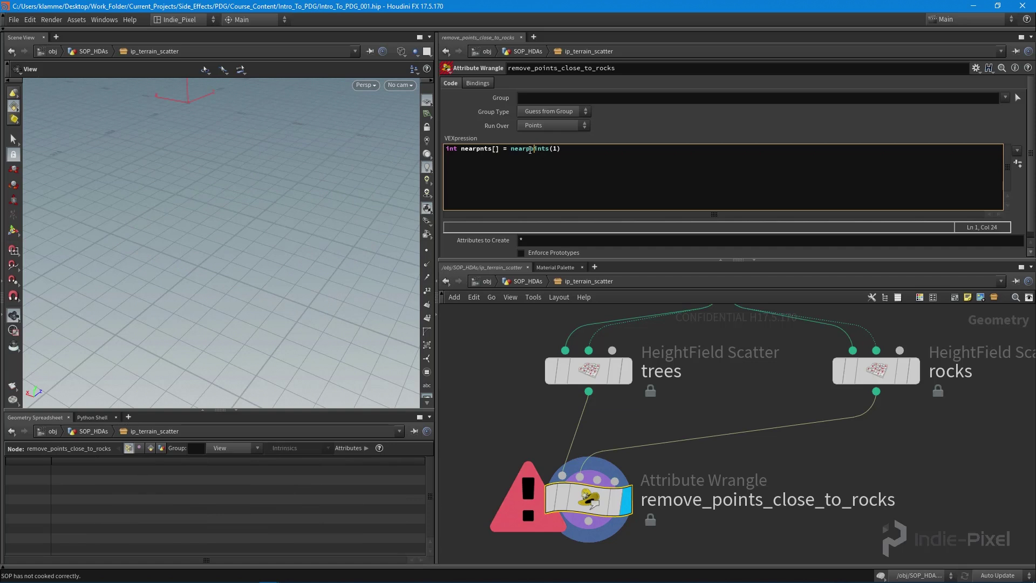
mouse_move(268, 574)
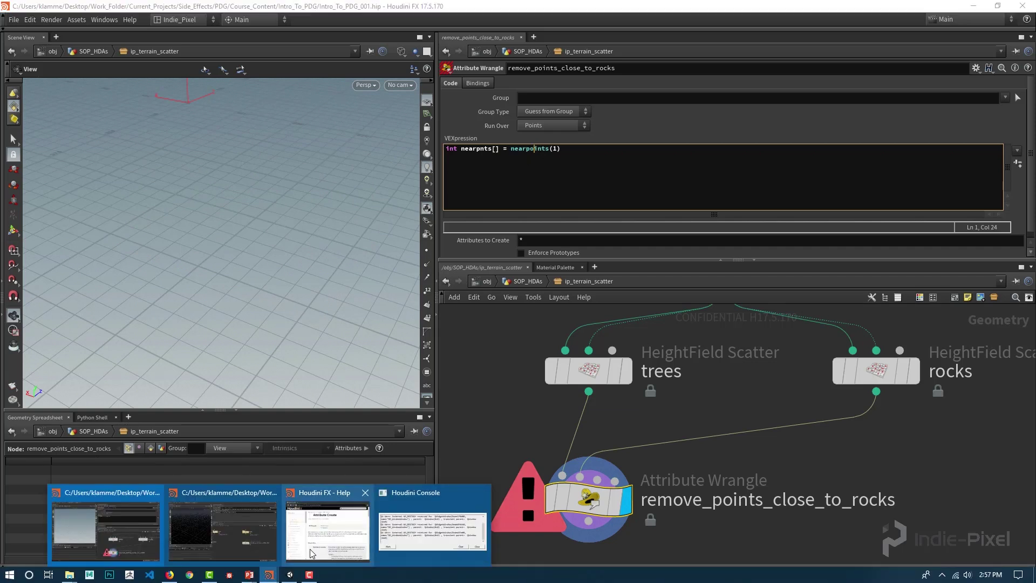
click(318, 541)
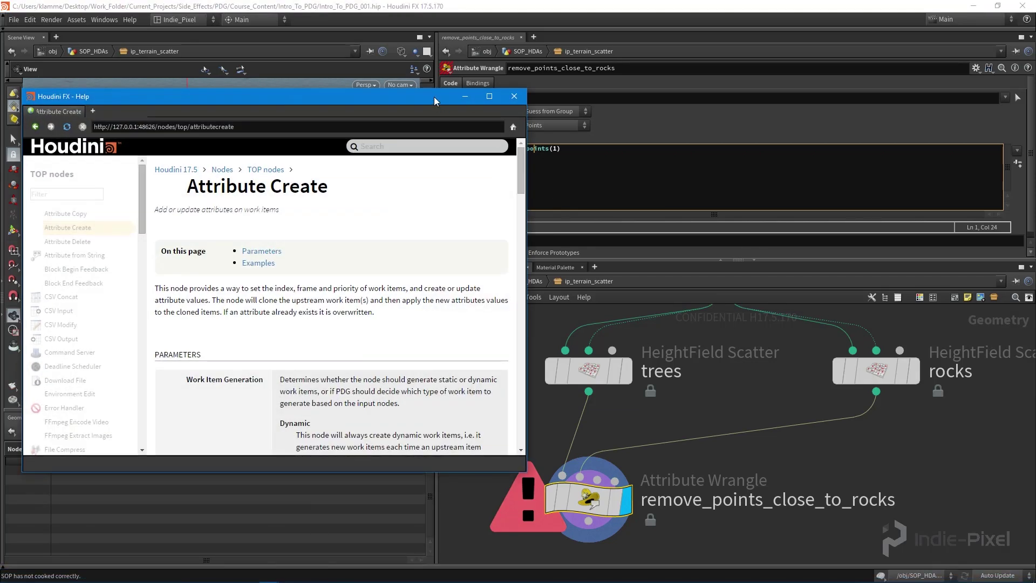
drag(434, 107, 375, 98)
click(536, 149)
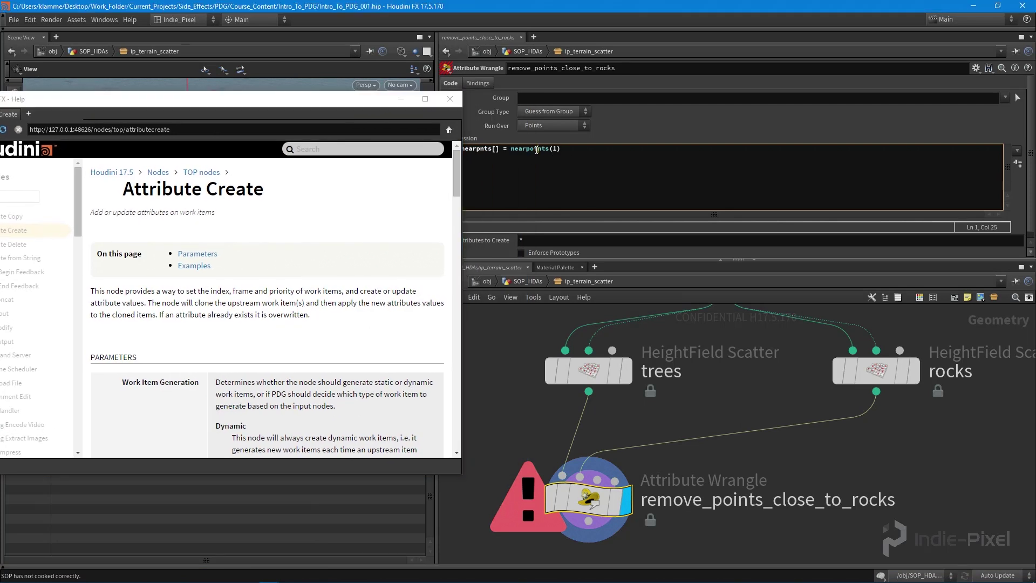
key(F1)
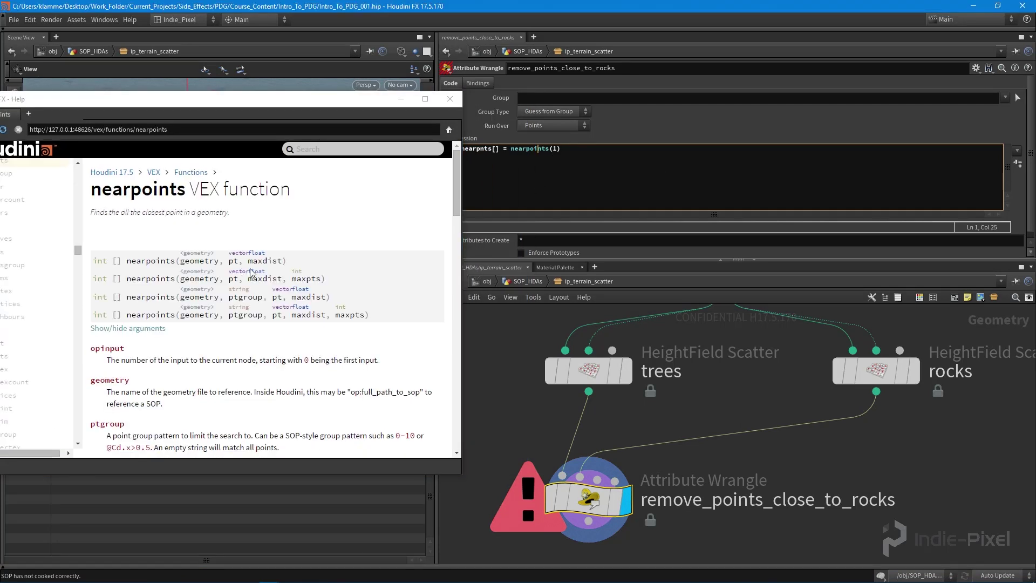
drag(231, 101, 263, 104)
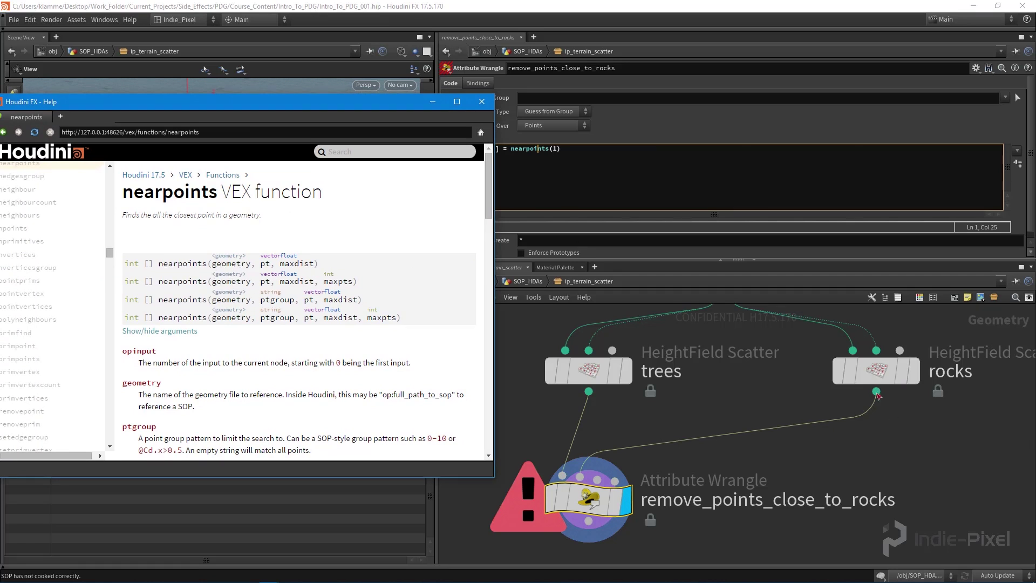
Step: Complete the nearpoints call with the arguments @P and chf("maxdist") and a semicolon, and put the help window away
click(570, 151)
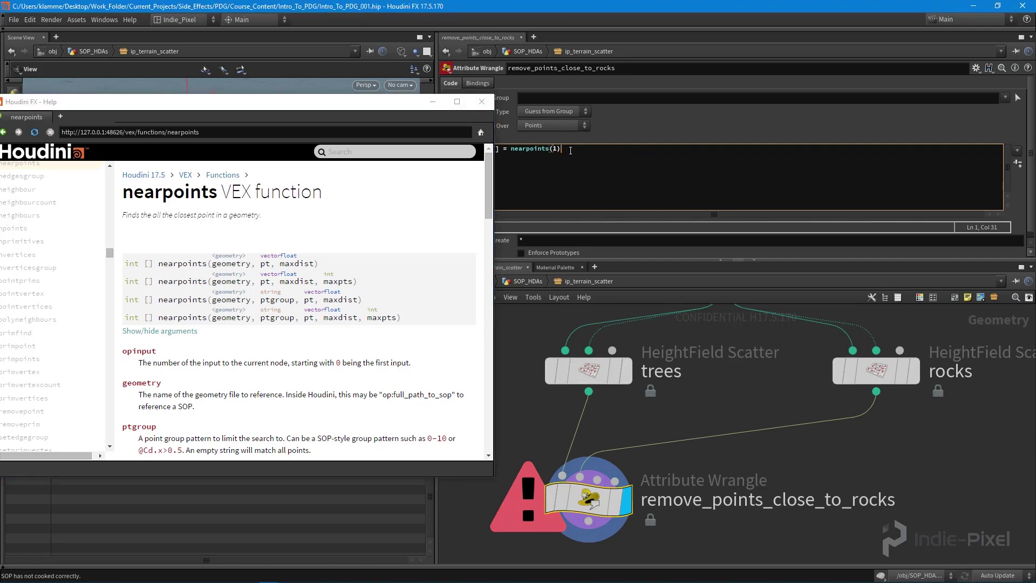
key(Left)
text(, @P, chf)
key(Return)
key(Left)
text("maxdis)
key(Right)
key(Right)
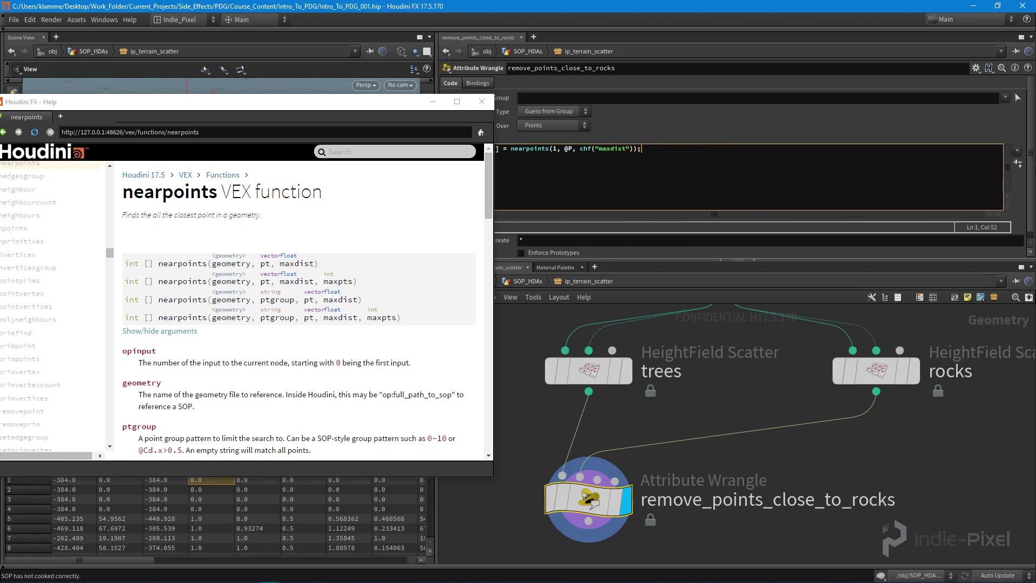
click(427, 101)
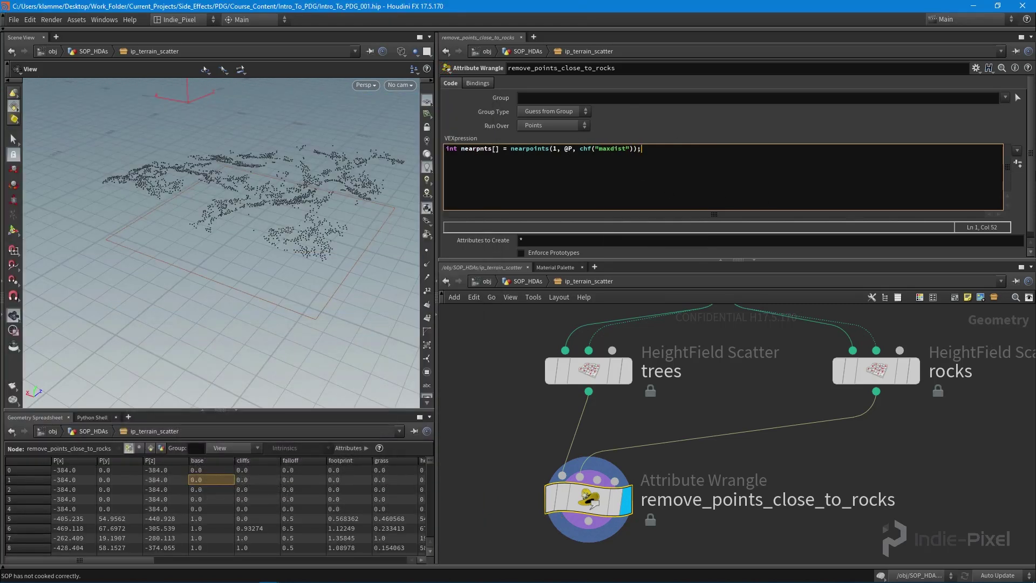
Step: Generate the Maxdist parameter from the wrangle's VEX code and set it to 1
click(1018, 164)
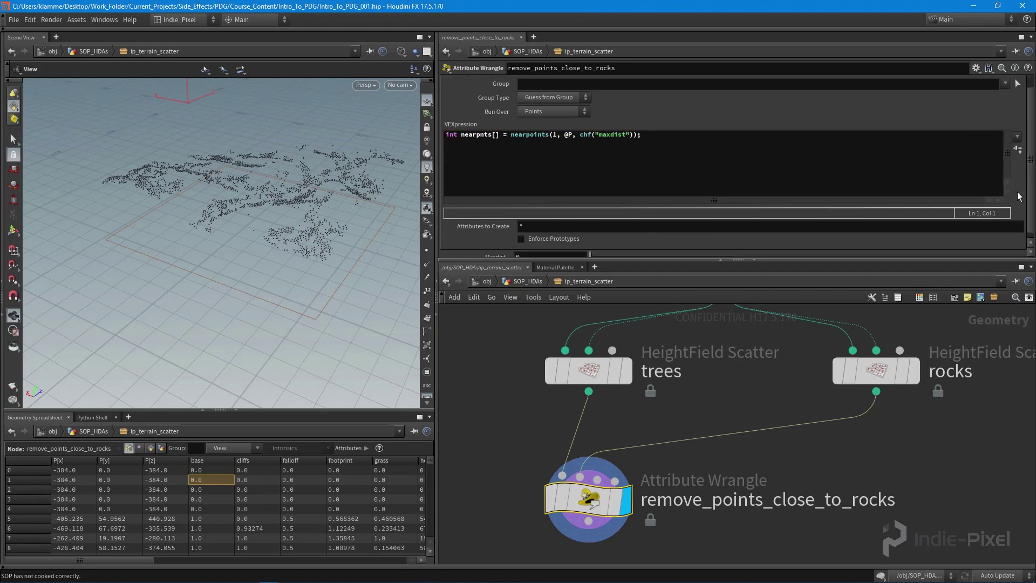
drag(599, 252, 862, 252)
drag(968, 252, 1028, 251)
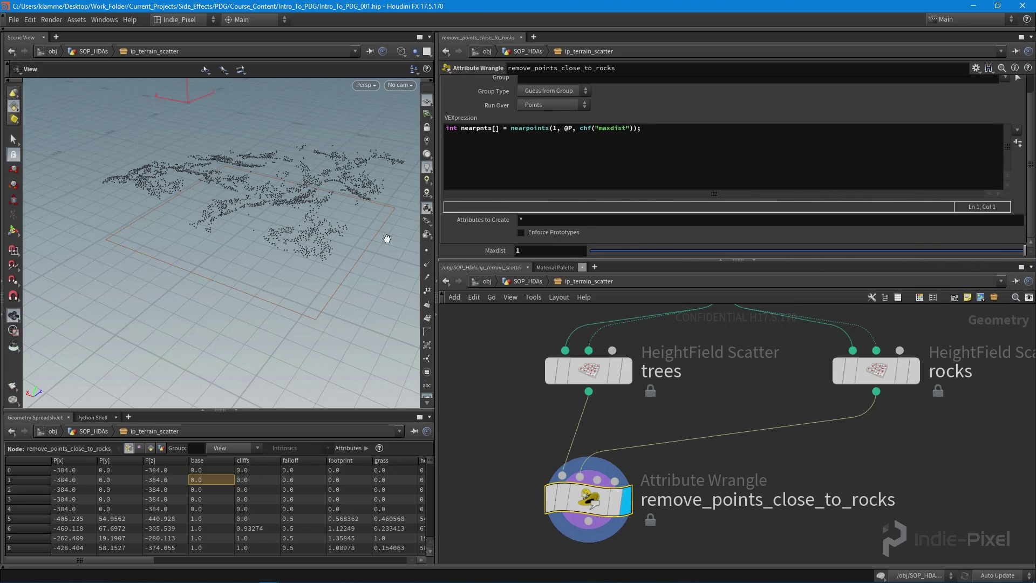
drag(337, 237, 324, 259)
right_drag(347, 270, 361, 260)
scroll(361, 260, down, 5)
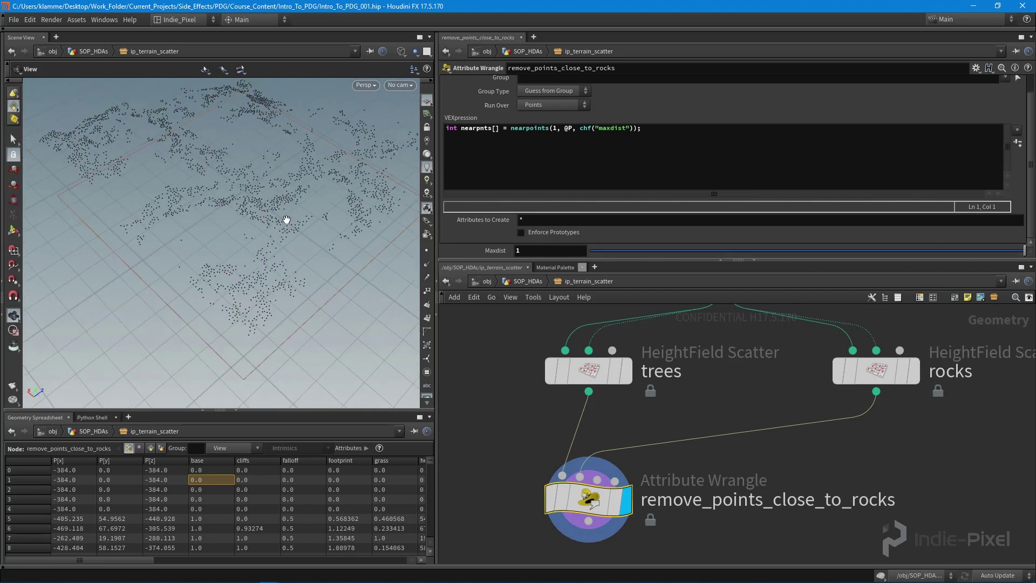
Step: Add the condition if(len(nearpnts)>0) below the nearpoints line in the wrangle's code
drag(667, 262, 668, 291)
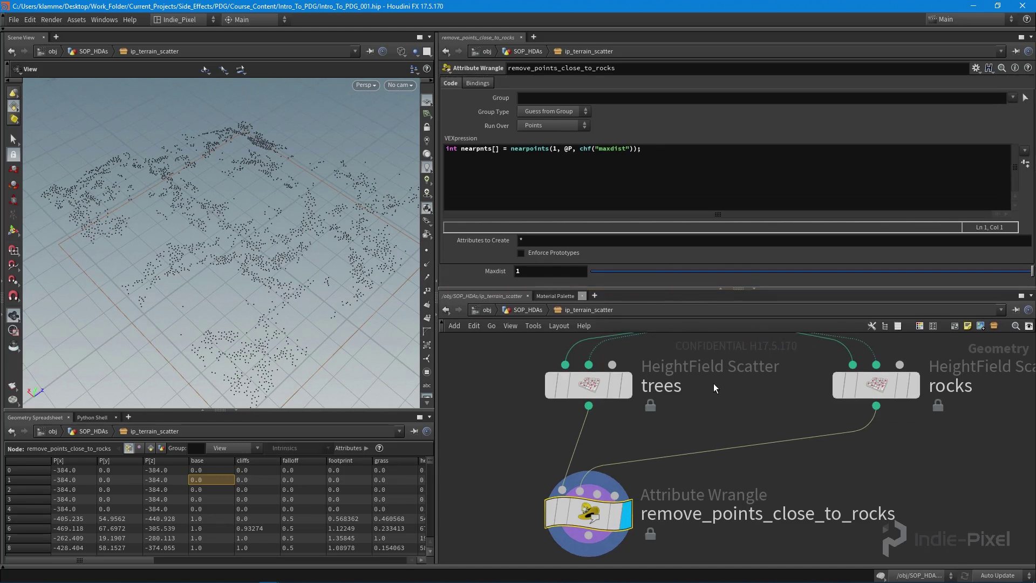
click(662, 156)
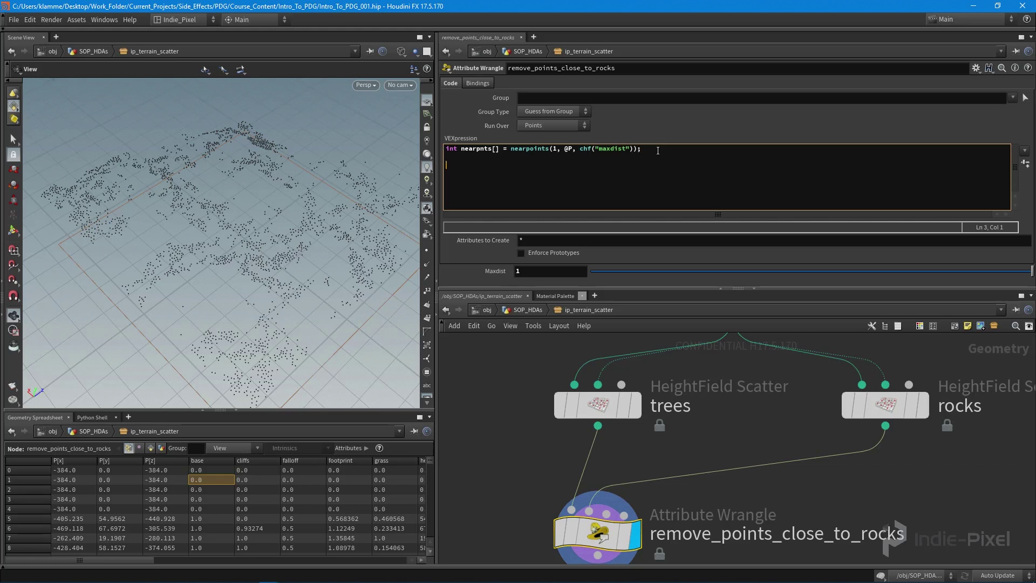
text(if())
text(len())
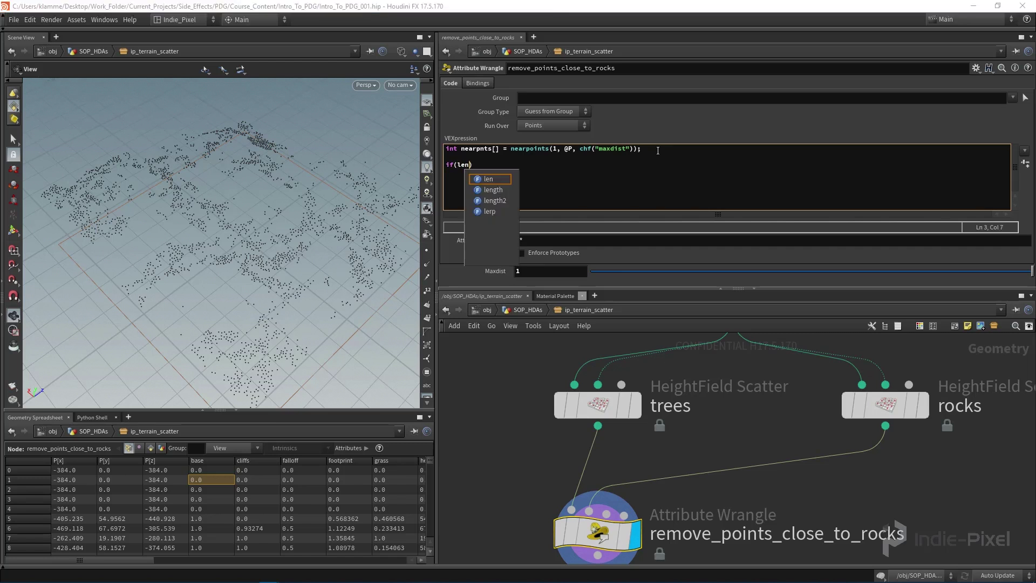
text(earpnts)
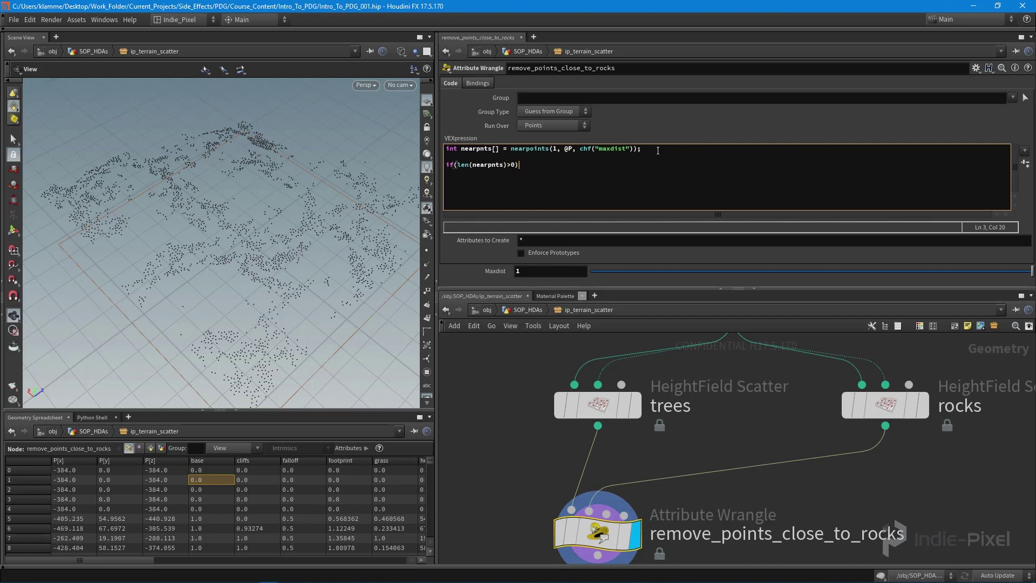
key(Return)
text({)
key(Return)
text(})
key(Return)
text(remove)
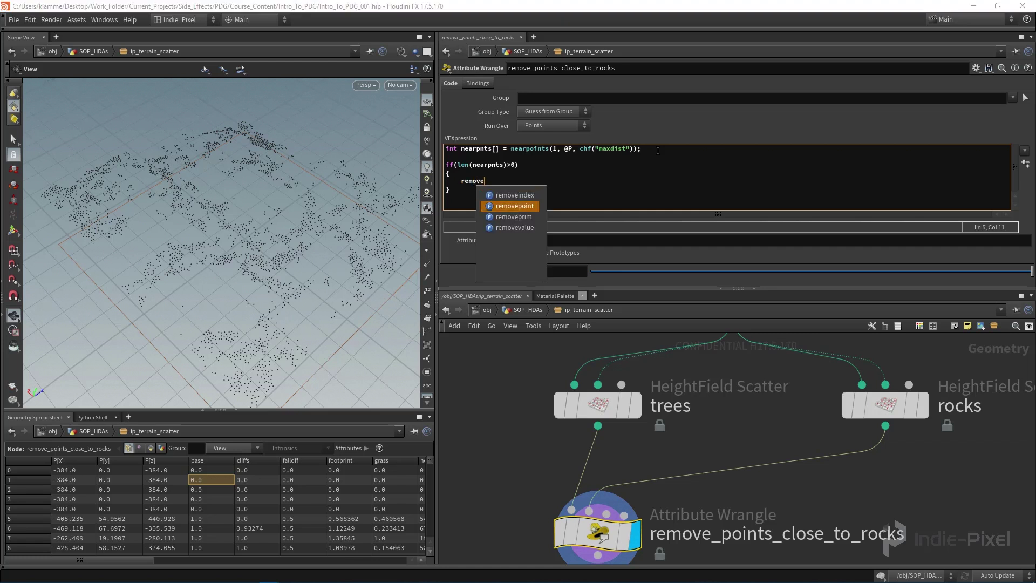
text(point())
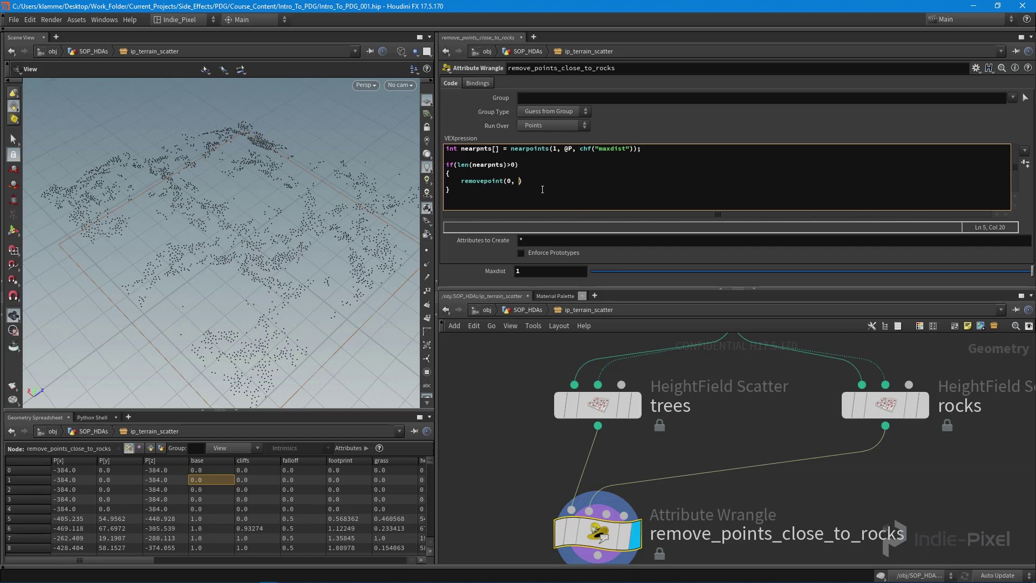
text(tnum)
key(ctrl+Return)
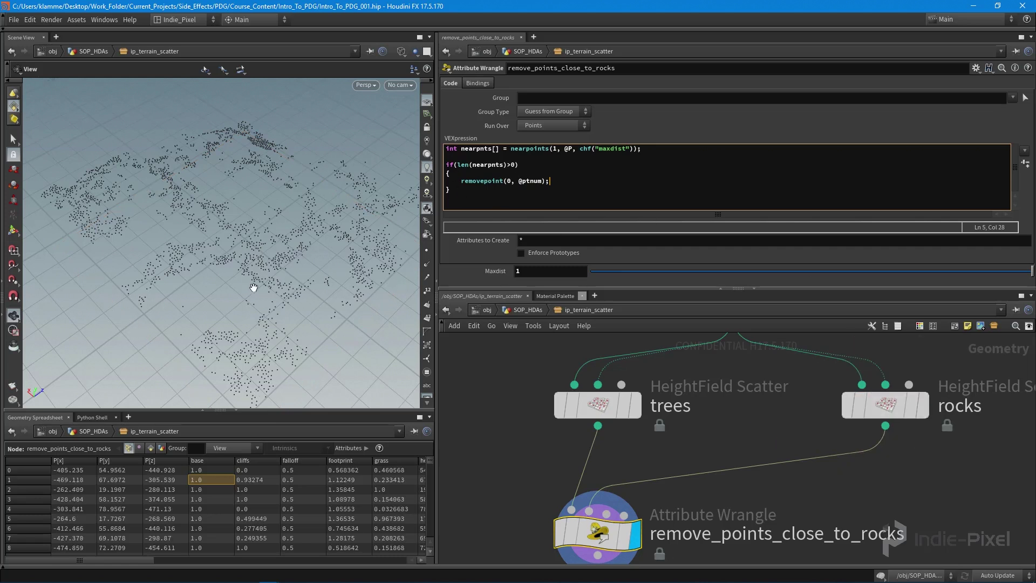
Step: Set the wrangle's Maxdist to 4 and inspect the remaining tree points in the viewport
right_drag(254, 287, 343, 280)
drag(344, 280, 293, 277)
right_drag(293, 278, 377, 264)
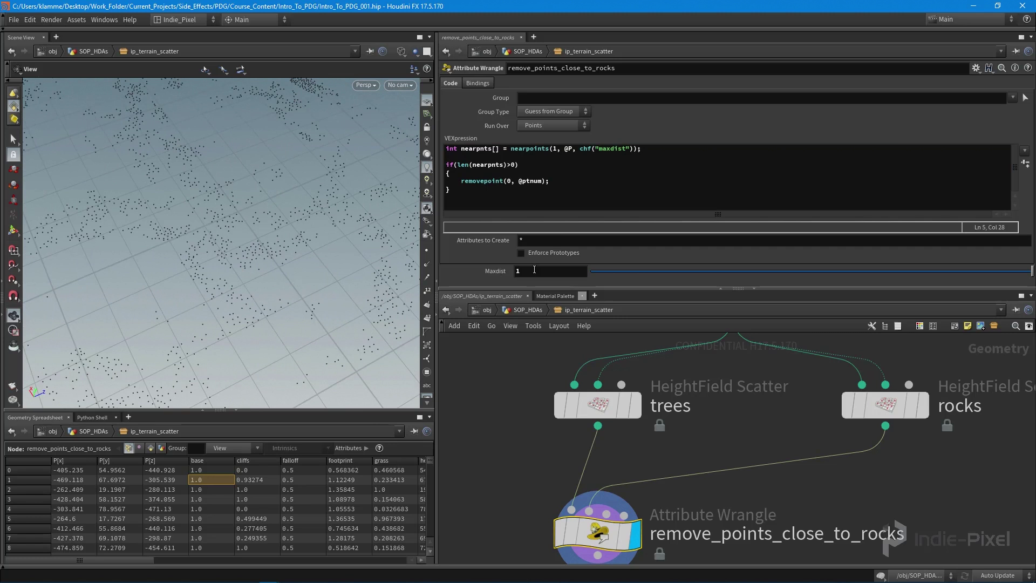
middle_drag(535, 270, 561, 255)
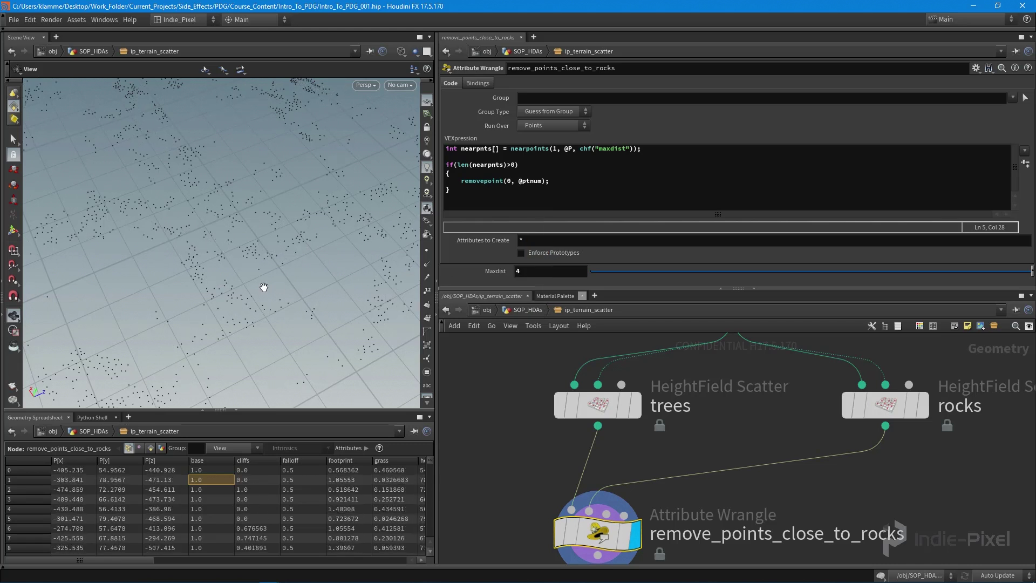
right_drag(263, 287, 208, 282)
drag(208, 282, 232, 226)
middle_drag(239, 247, 226, 215)
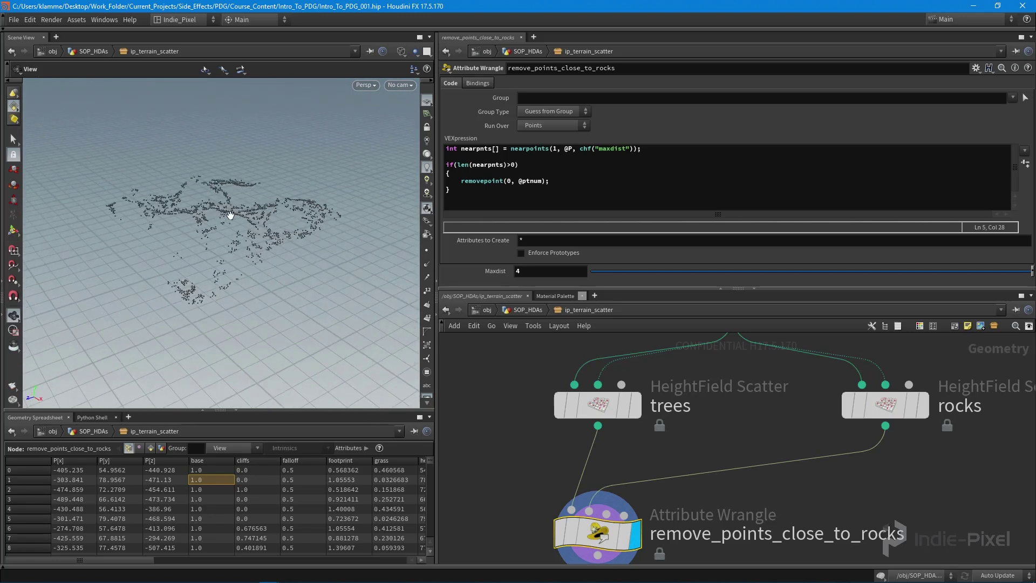
drag(226, 216, 244, 216)
Step: Add a HeightField Scatter node beside trees and connect the output of heightfield_masknoise1 to it
drag(775, 288, 777, 189)
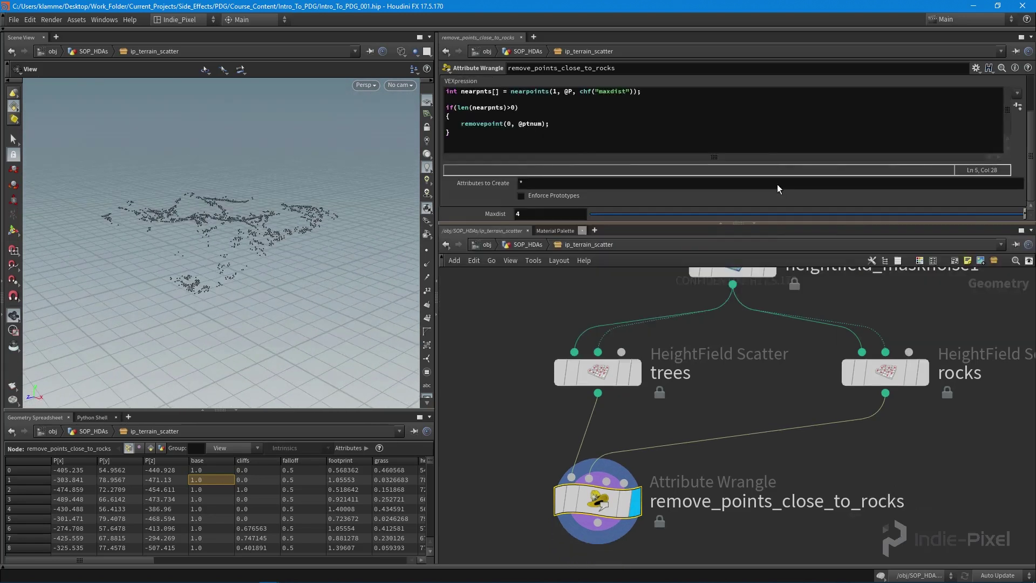
middle_drag(718, 426, 698, 364)
mouse_move(575, 424)
mouse_down()
mouse_move(664, 408)
mouse_move(585, 408)
mouse_up()
scroll(909, 412, down, 2)
scroll(776, 422, down, 1)
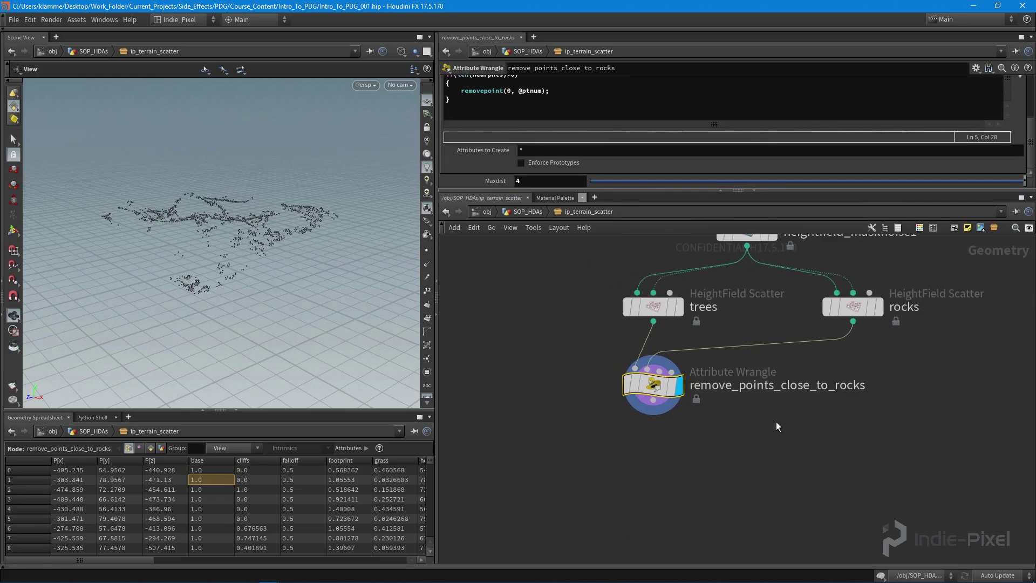
middle_drag(743, 447, 797, 479)
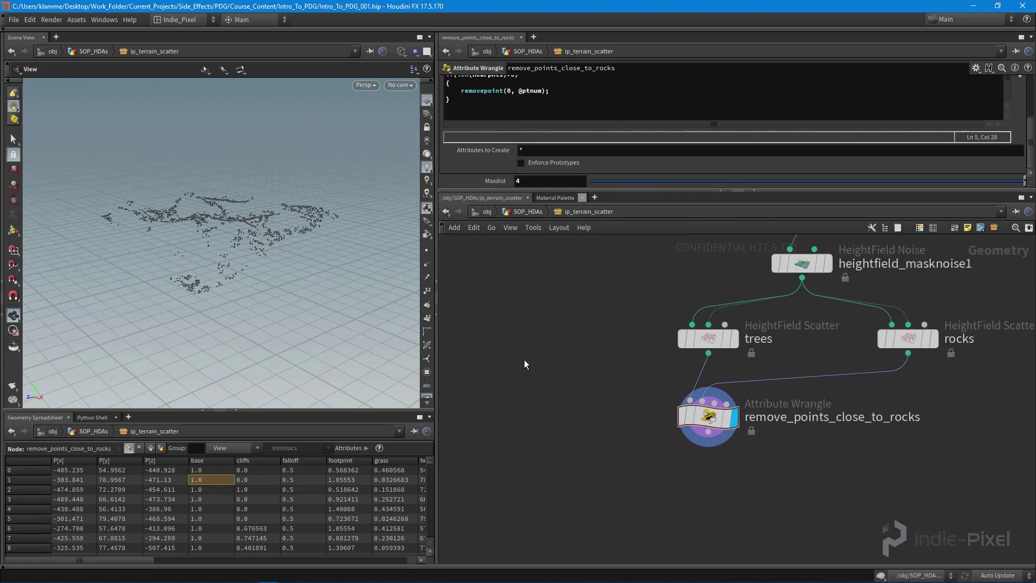
key(Tab)
text(hei)
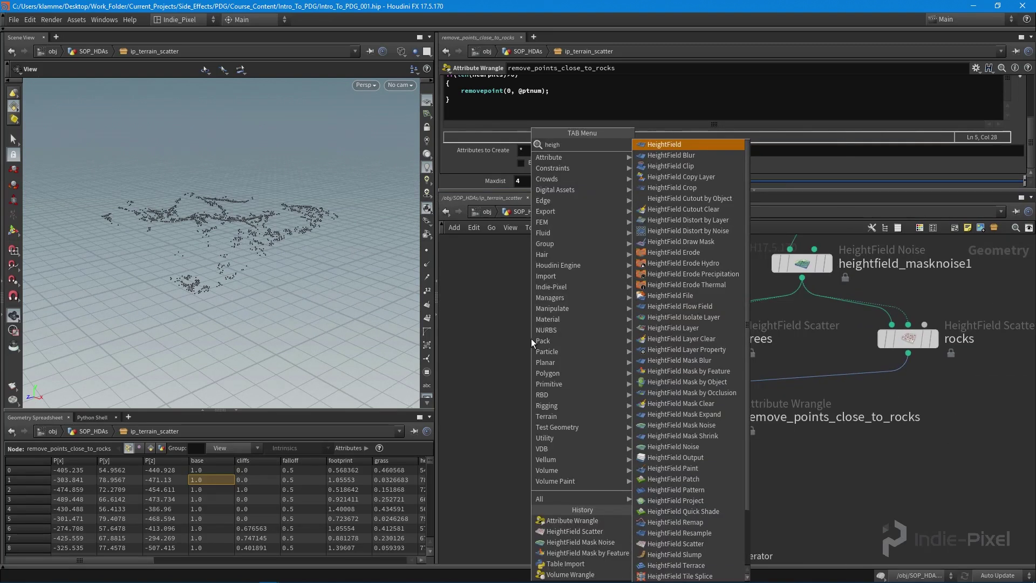
click(674, 543)
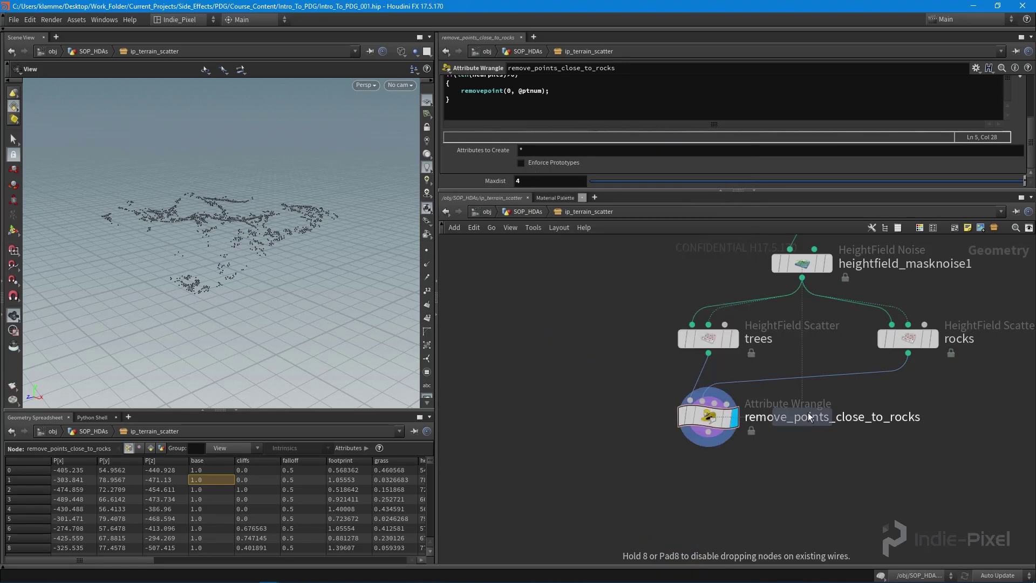
click(527, 345)
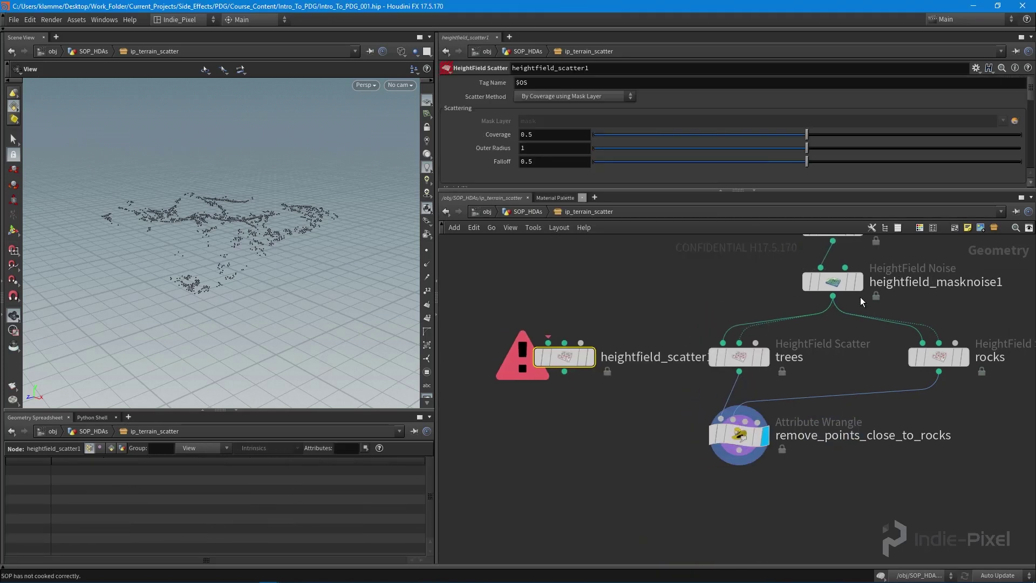
click(833, 297)
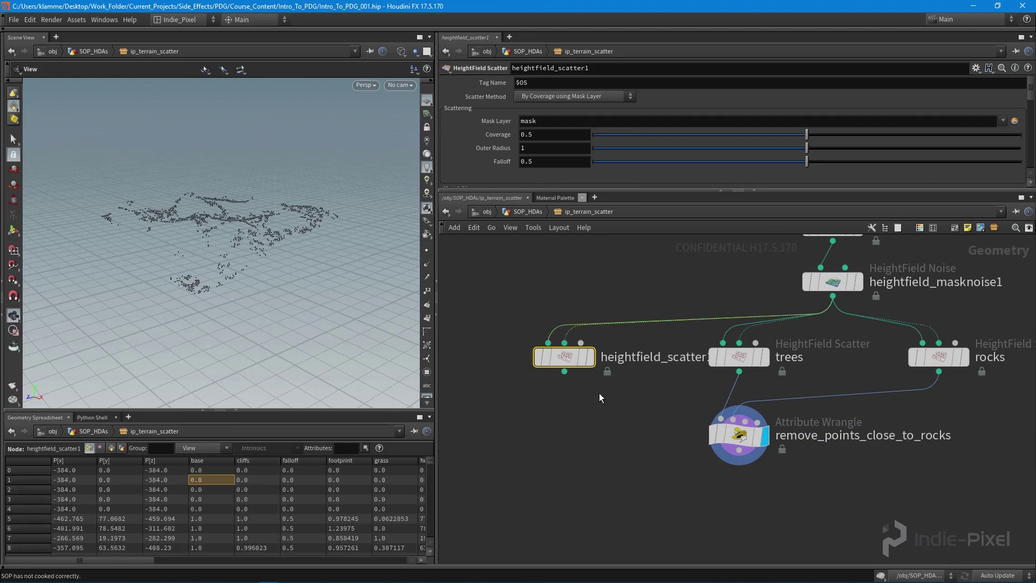
Step: Display heightfield_scatter1 and raise its Coverage, trying 0.8 before setting it to 1
click(592, 360)
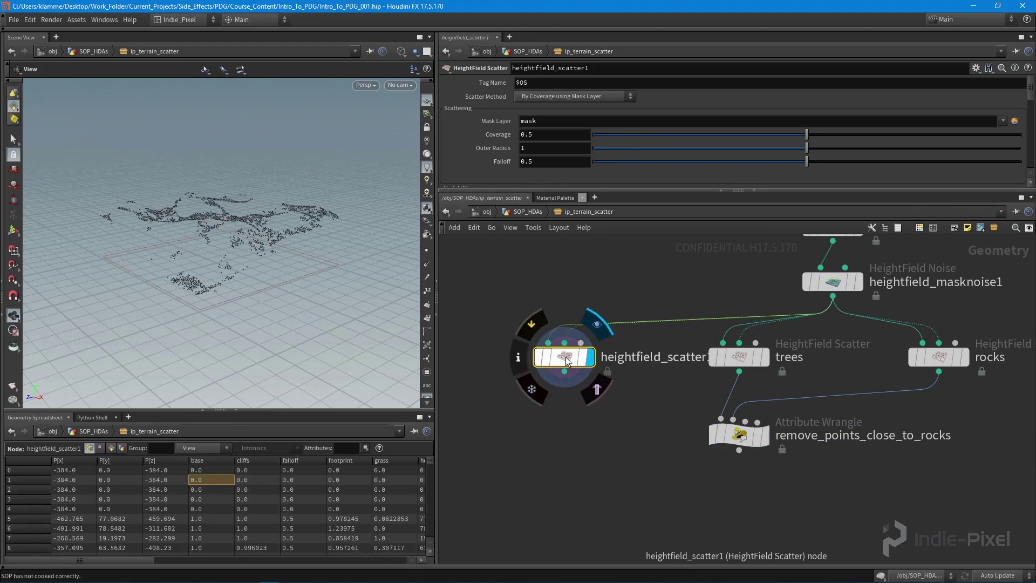
click(555, 138)
text(.7)
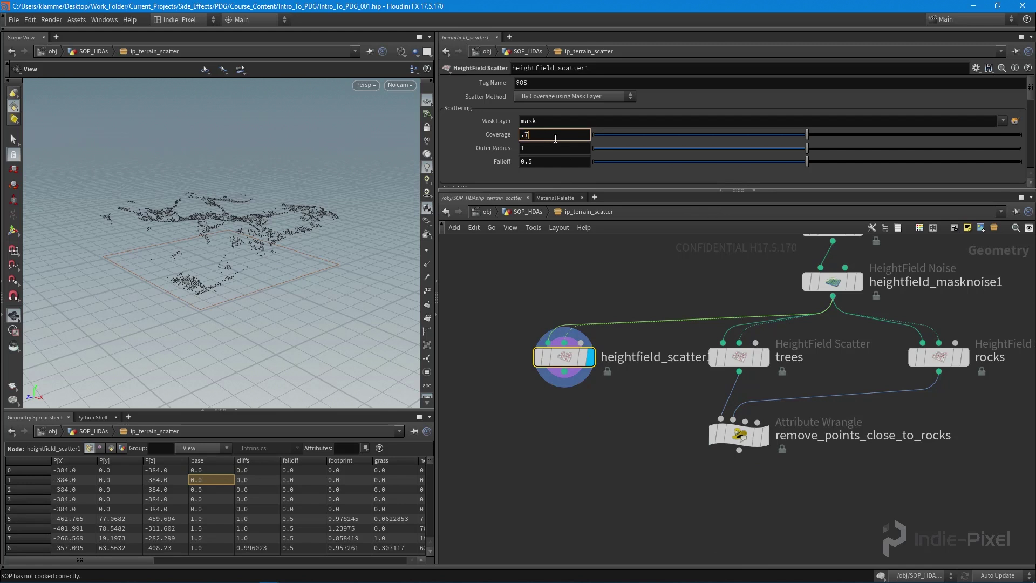
key(BackSpace)
text(8)
key(Return)
right_drag(246, 210, 260, 229)
drag(260, 229, 302, 227)
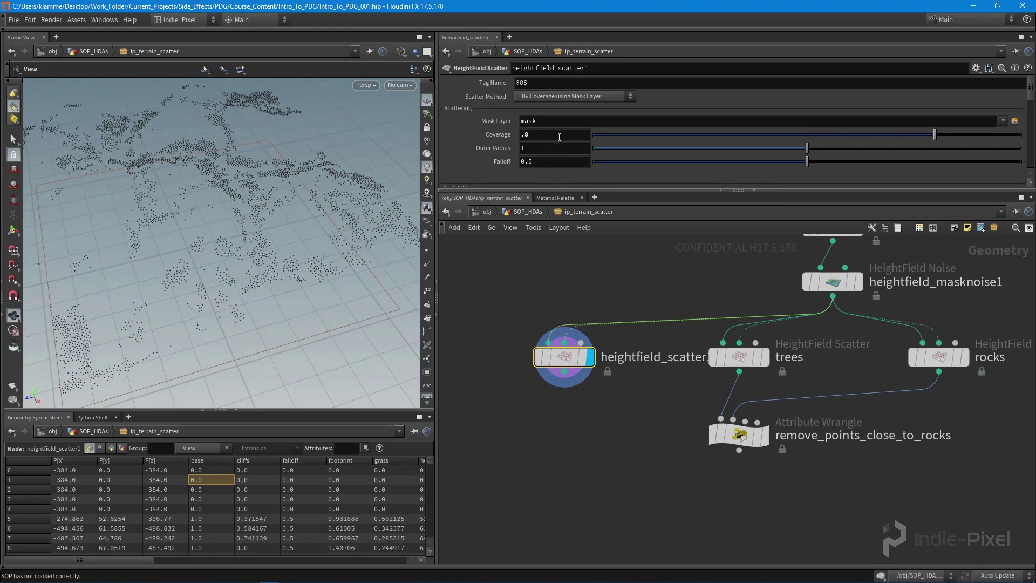
text(1)
key(Return)
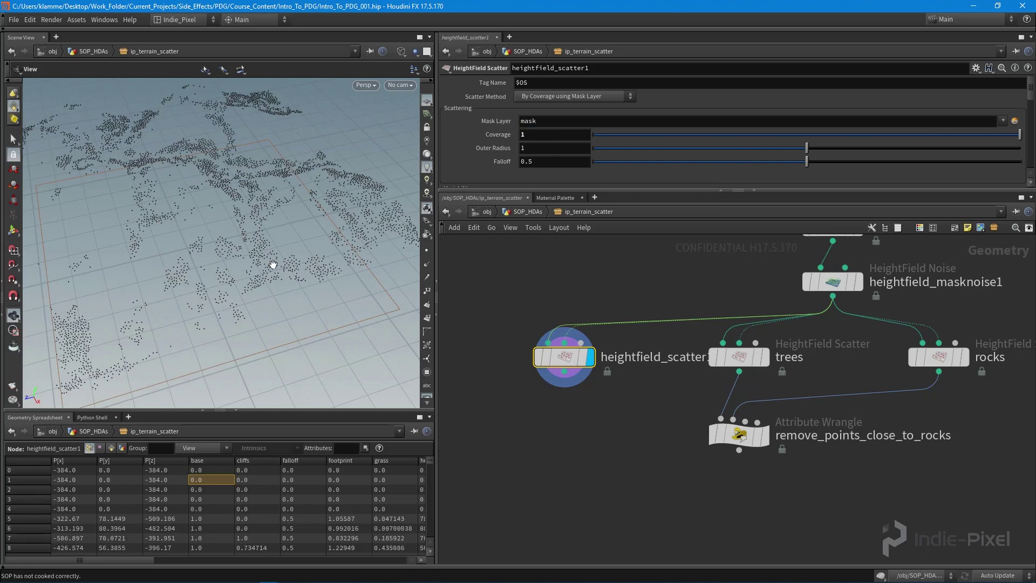
Step: Compare the point counts of heightfield_scatter1, trees and rocks in their node information
mouse_move(573, 360)
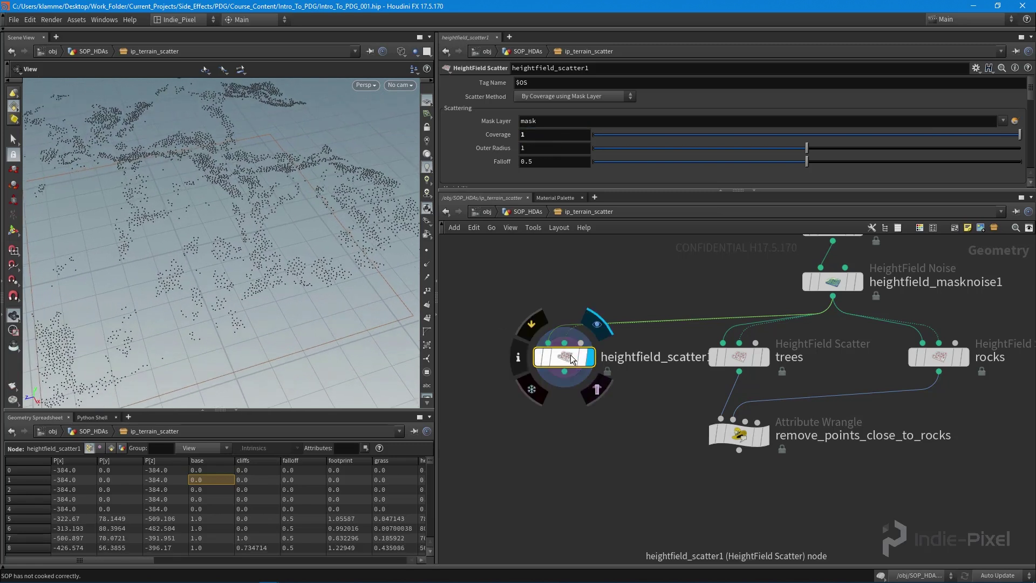
click(521, 360)
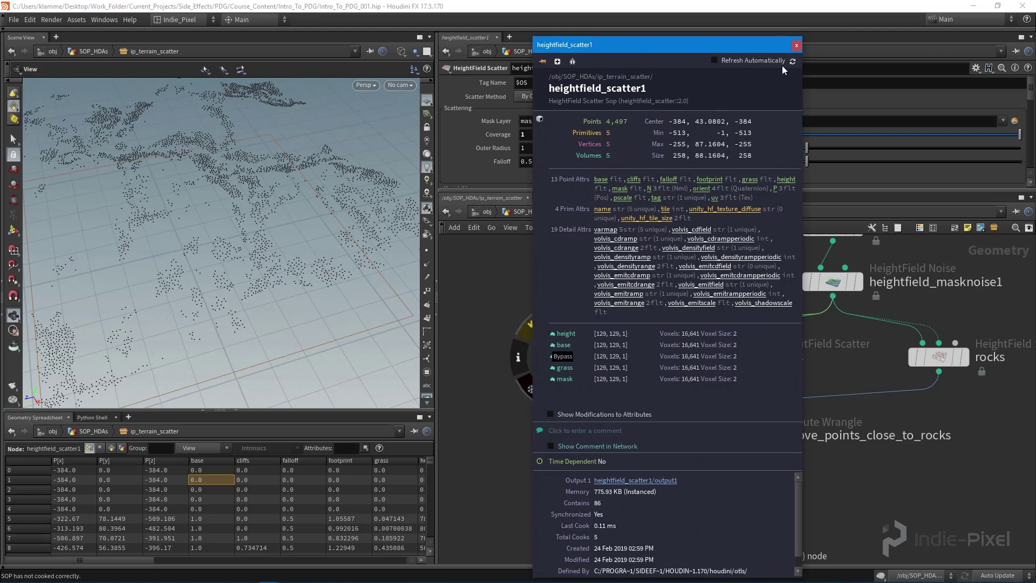
click(797, 46)
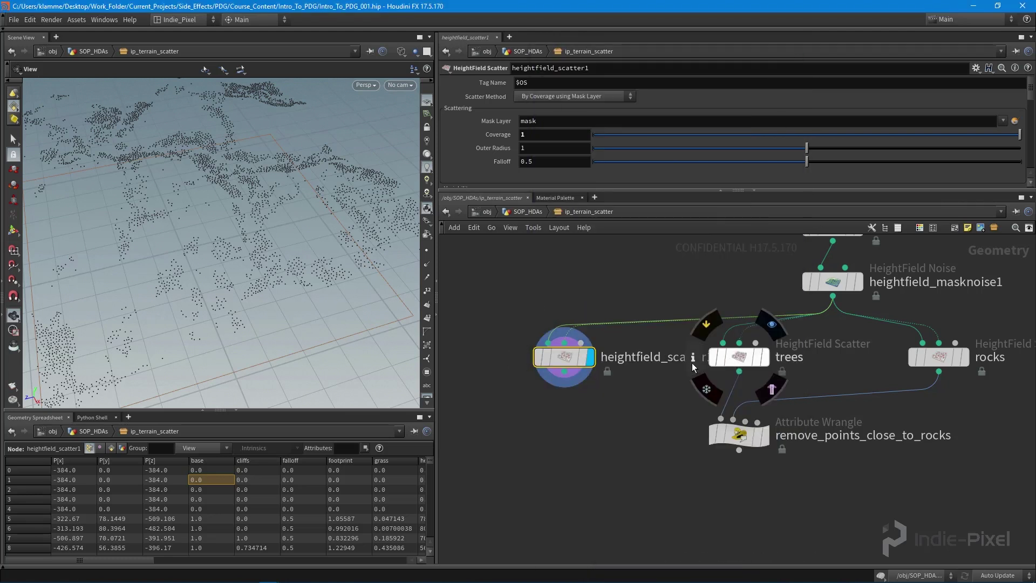
click(694, 359)
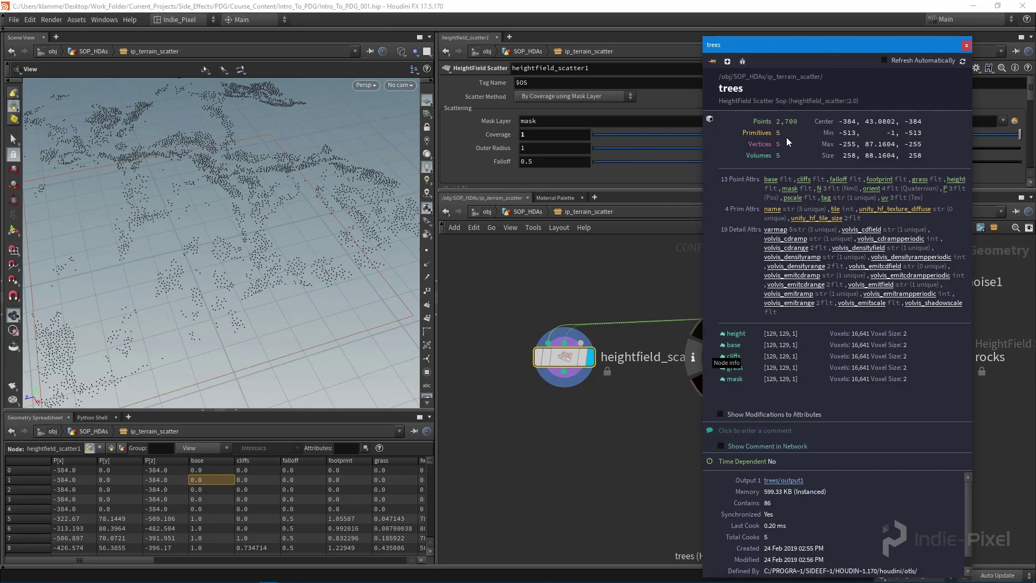
click(966, 45)
click(894, 358)
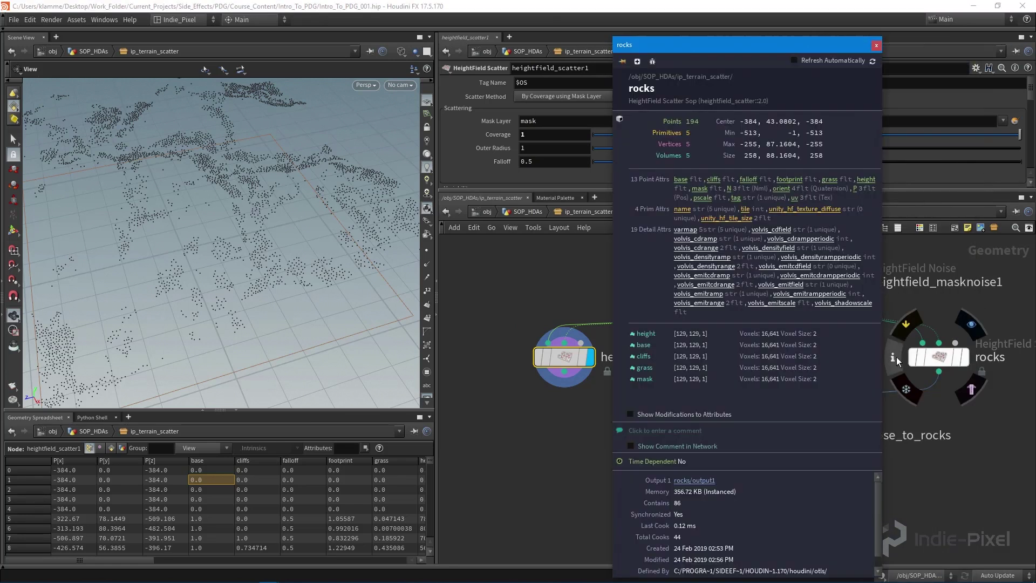
click(876, 44)
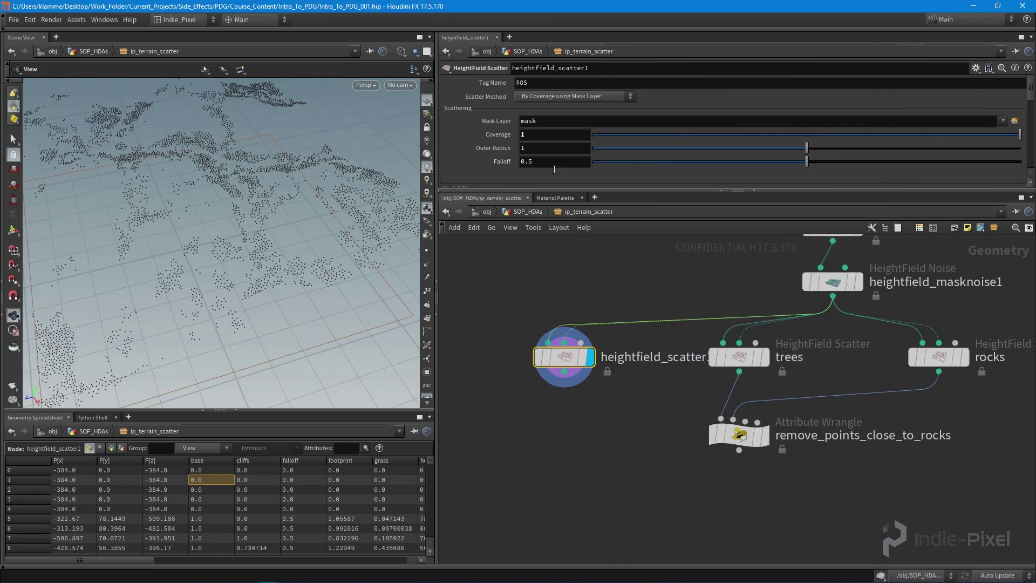
Step: Duplicate the remove_points_close_to_rocks wrangle below heightfield_scatter1 and connect heightfield_scatter1 to the copy's first input
key(h)
middle_drag(629, 400, 604, 363)
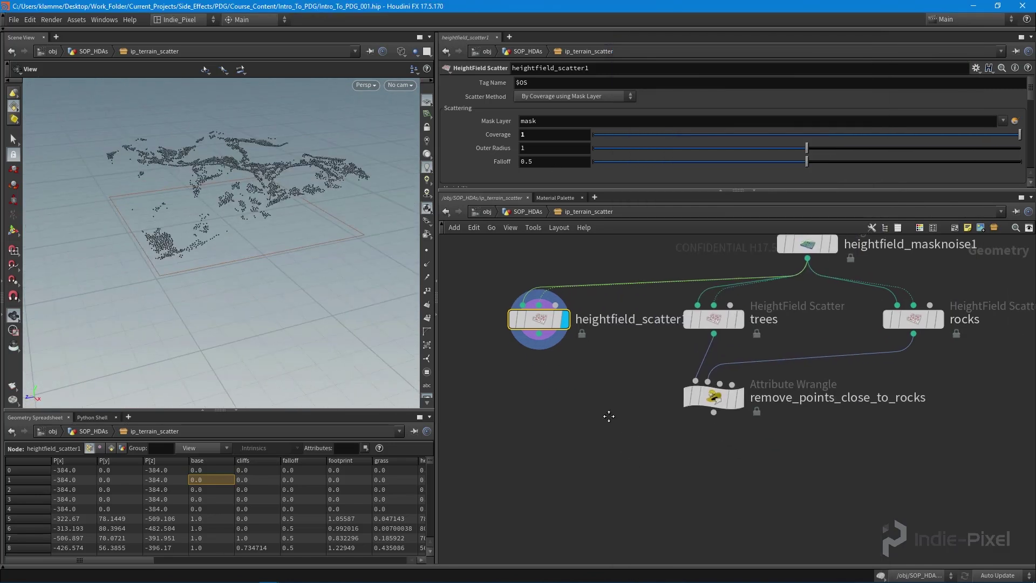
click(710, 400)
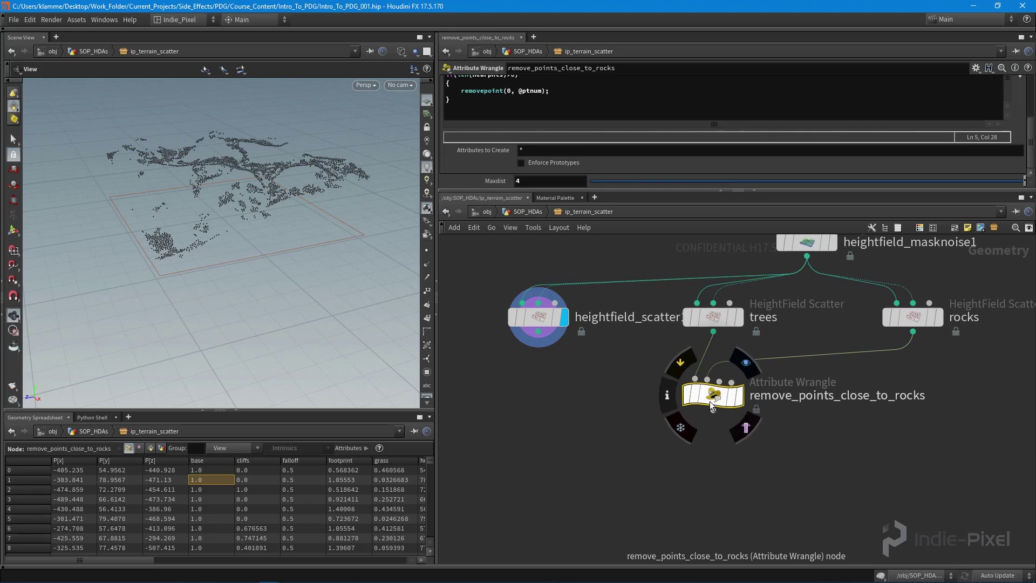
alt+drag(710, 400, 561, 489)
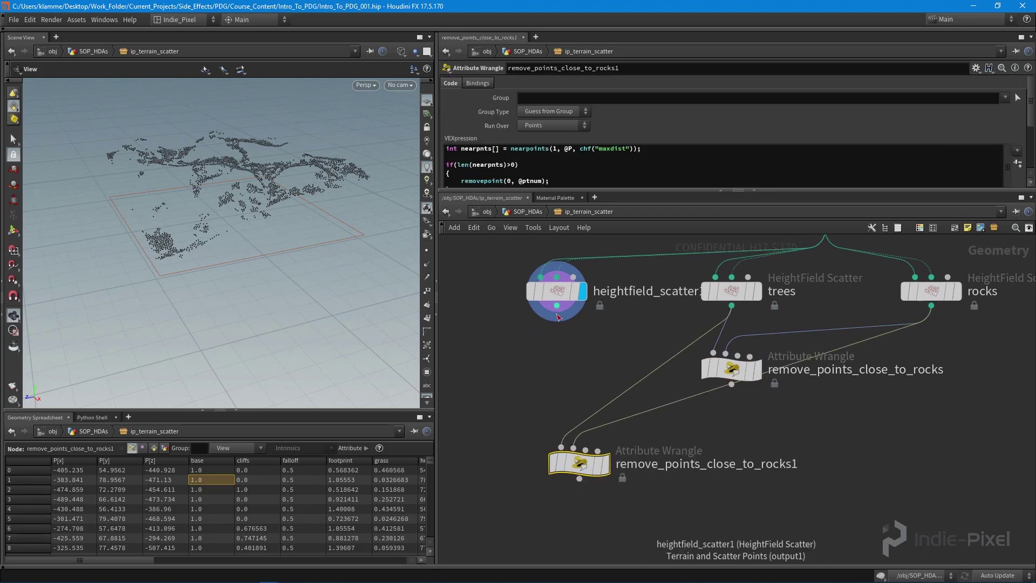
drag(556, 306, 552, 462)
Step: Add a Merge node below remove_points_close_to_rocks and feed it the outputs of remove_points_close_to_rocks and rocks
middle_drag(688, 422, 659, 409)
key(Tab)
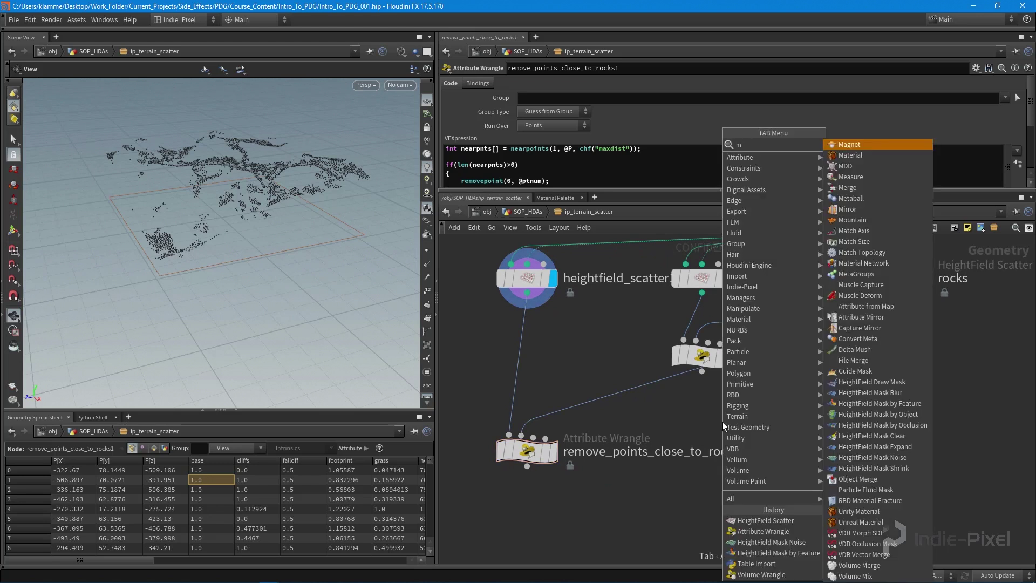
text(merge)
key(Return)
click(726, 414)
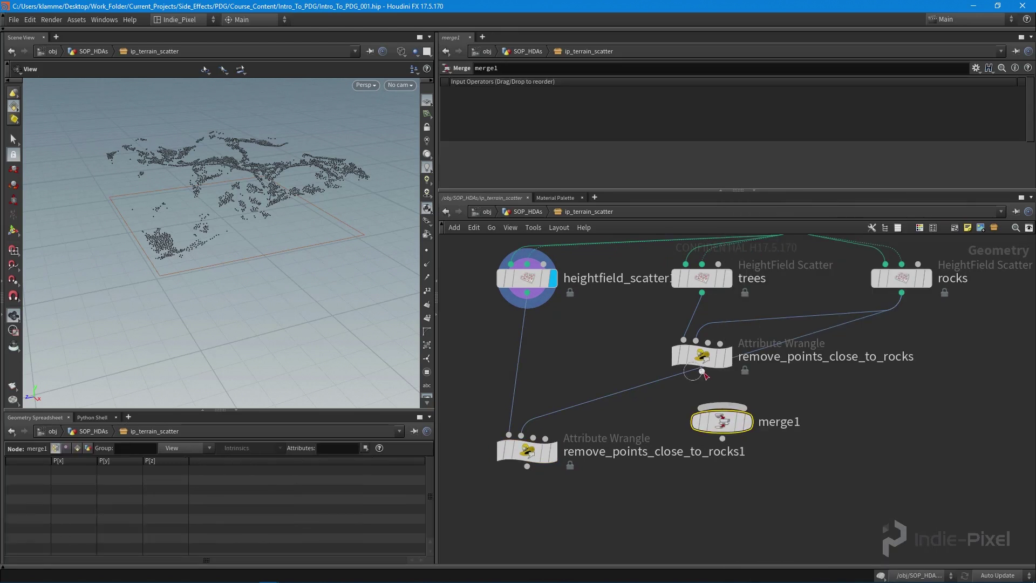
drag(701, 371, 709, 430)
click(901, 293)
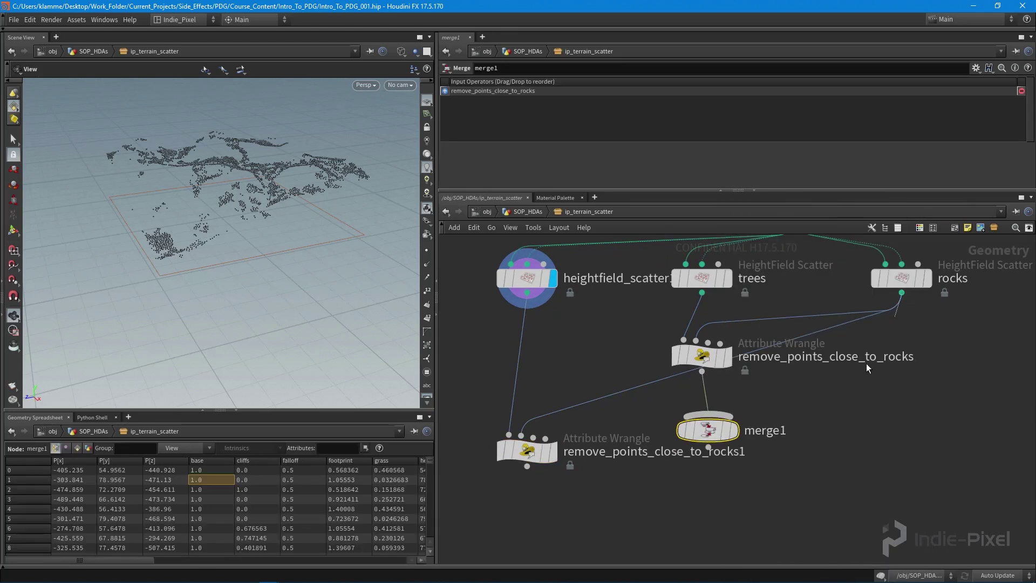
click(708, 429)
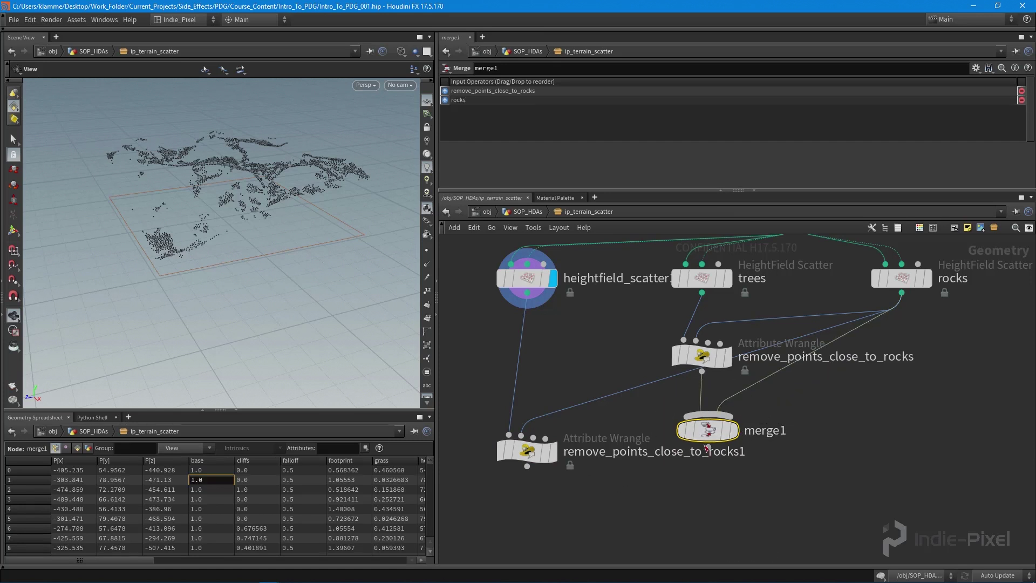
Step: Connect merge1 to the second input of remove_points_close_to_rocks1, lower that wrangle slightly and display it
click(708, 447)
click(521, 436)
drag(531, 457, 532, 488)
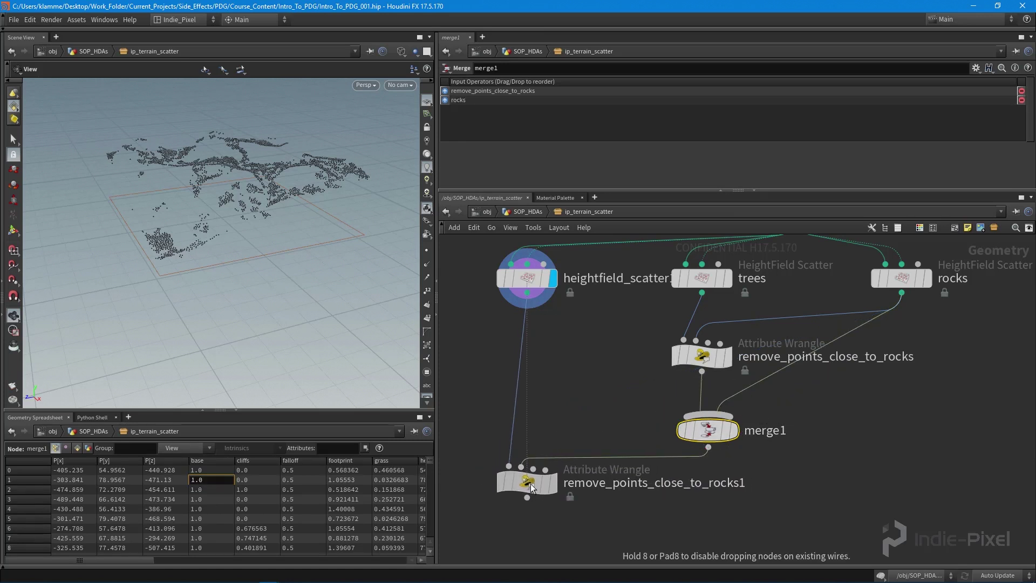
click(553, 482)
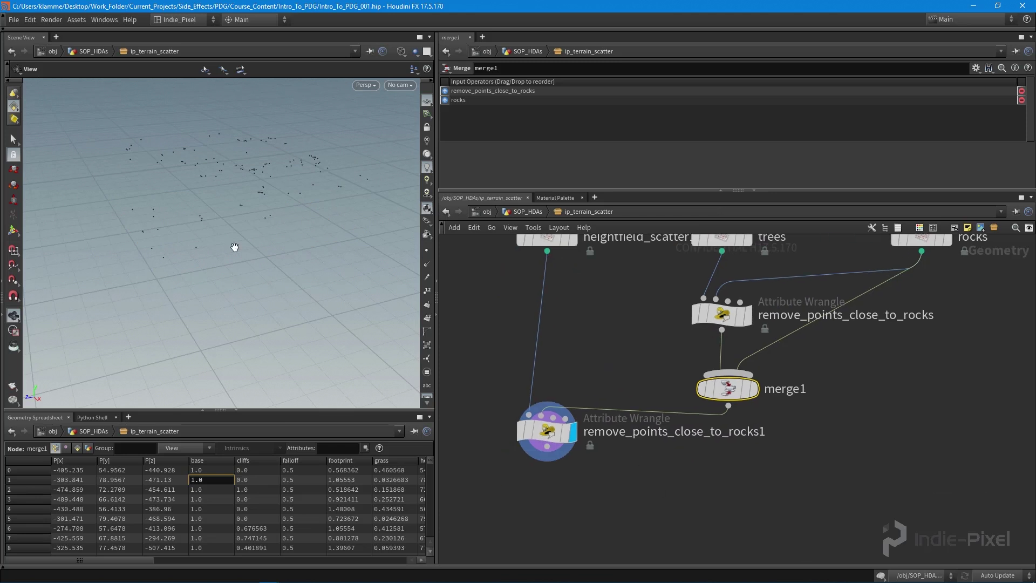
Step: Reduce the Maxdist of remove_points_close_to_rocks1 to 1.143, reviewing its VEX code along the way
click(549, 434)
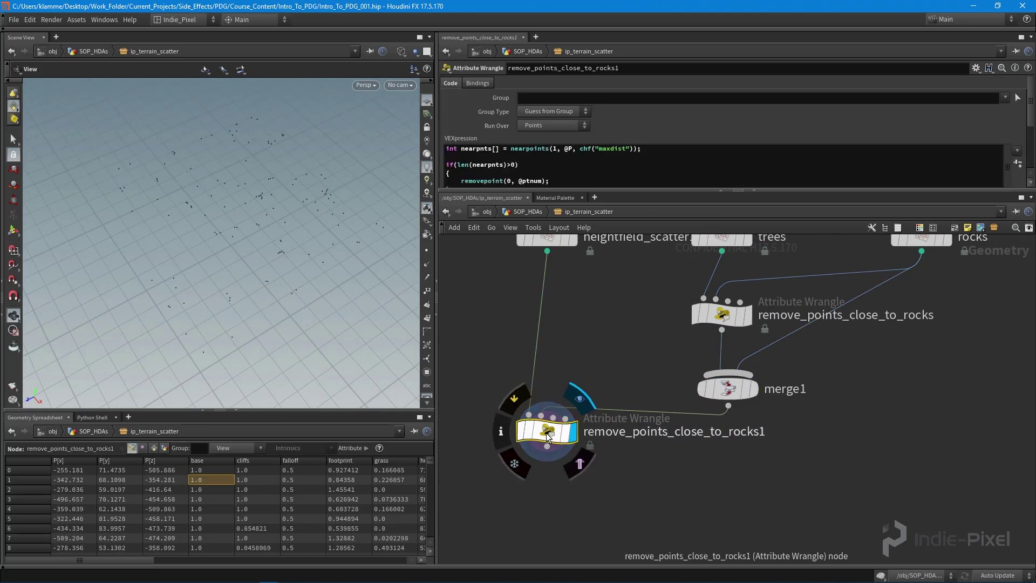
scroll(749, 115, down, 2)
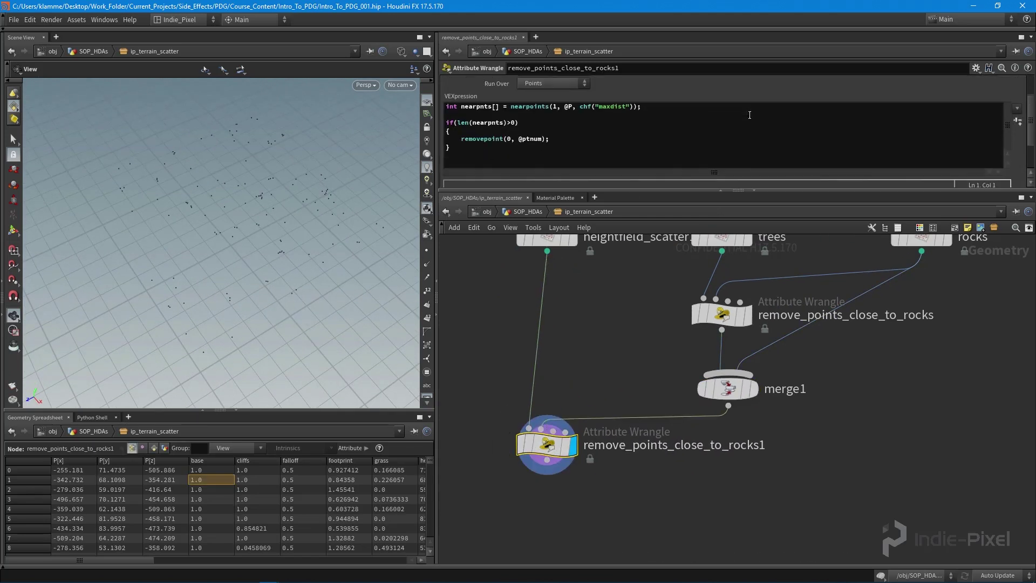
scroll(1012, 154, down, 2)
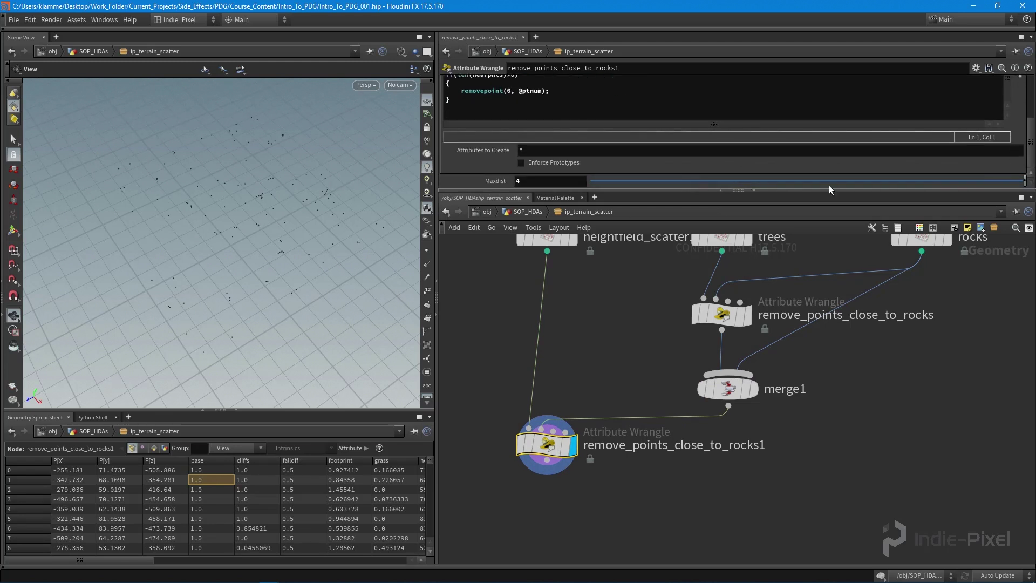
drag(1023, 184, 1000, 181)
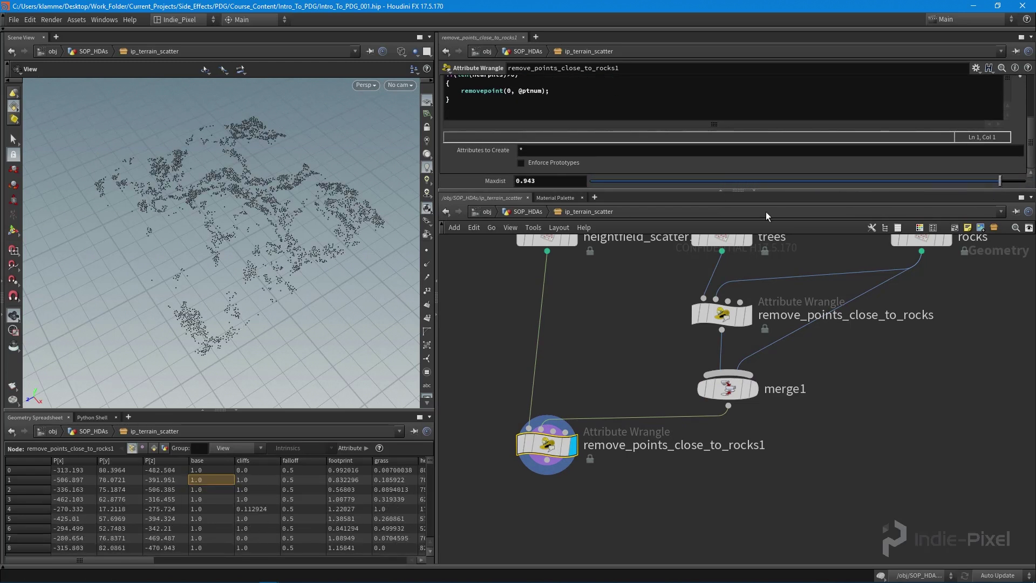
scroll(660, 132, up, 1)
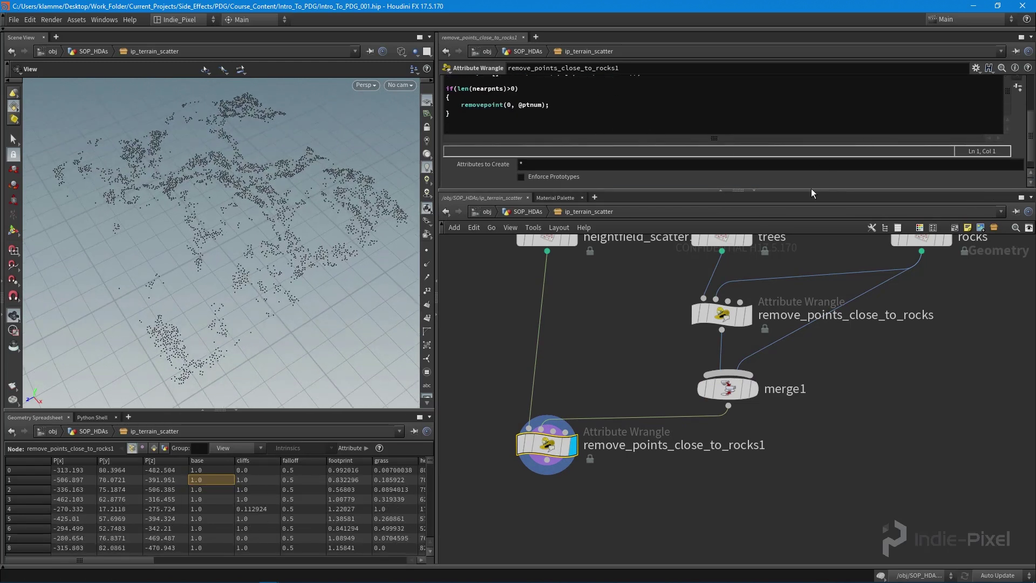
drag(809, 192, 809, 266)
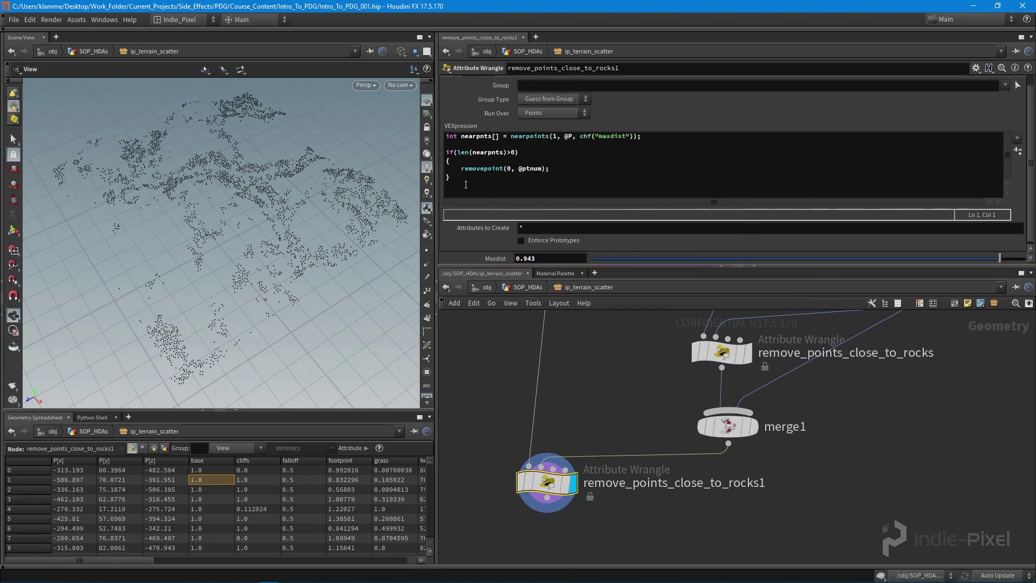
drag(455, 181, 431, 130)
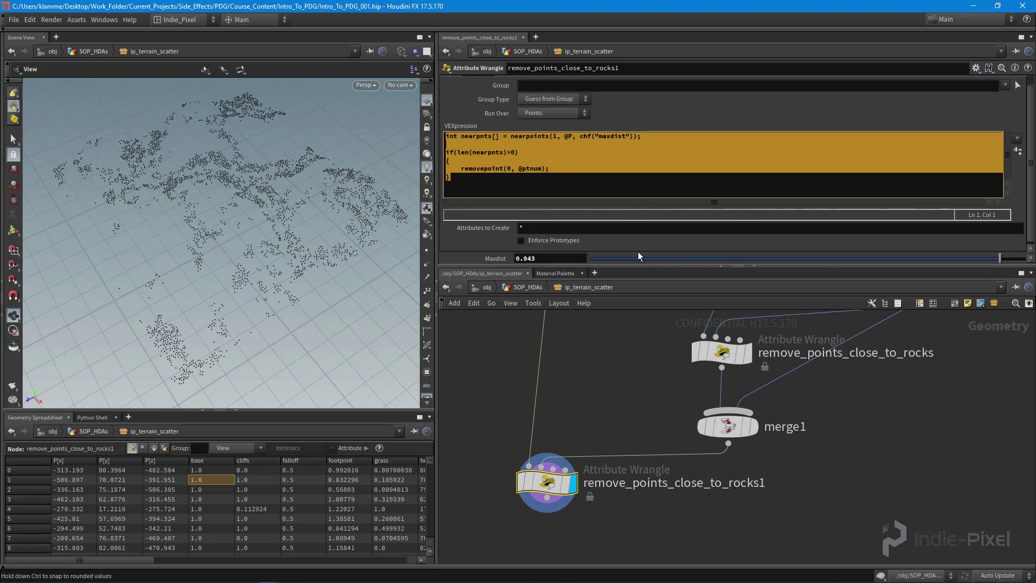
middle_click(559, 258)
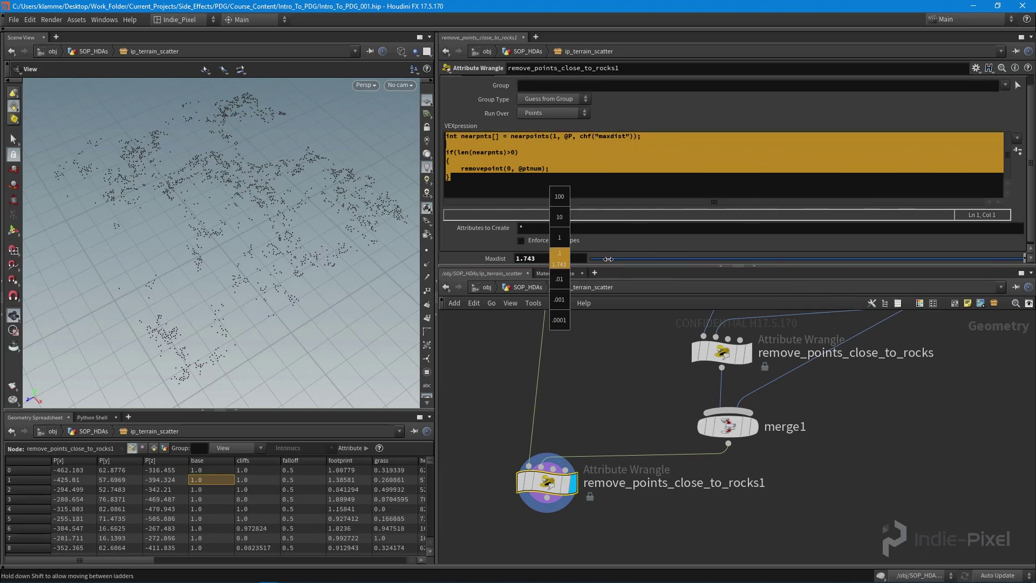
mouse_move(570, 259)
middle_down()
mouse_move(586, 257)
mouse_move(563, 251)
mouse_move(579, 254)
middle_up()
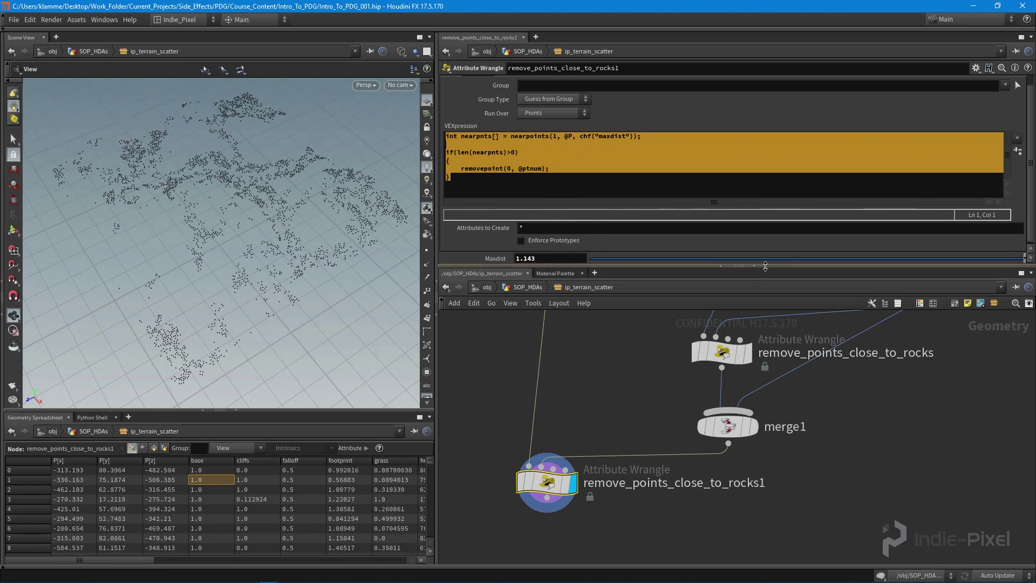
Step: Move heightfield_scatter1 and remove_points_close_to_rocks1 together farther away from the trees branch
drag(798, 262, 798, 155)
scroll(798, 416, down, 3)
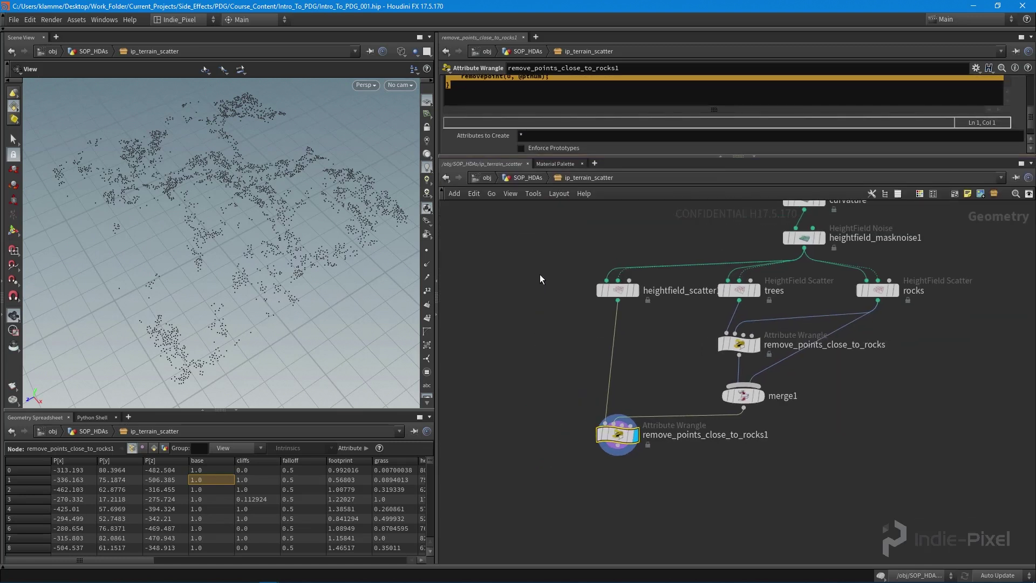
drag(520, 257, 549, 434)
Step: Rename the heightfield_scatter1 node as bushes
double_click(615, 291)
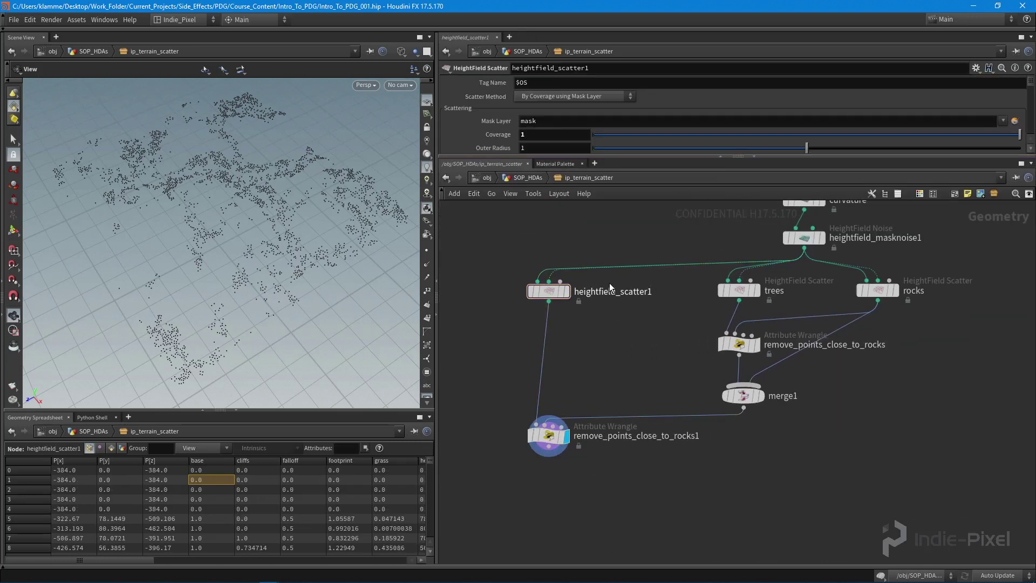
key(End)
key(shift+Home)
key(BackSpace)
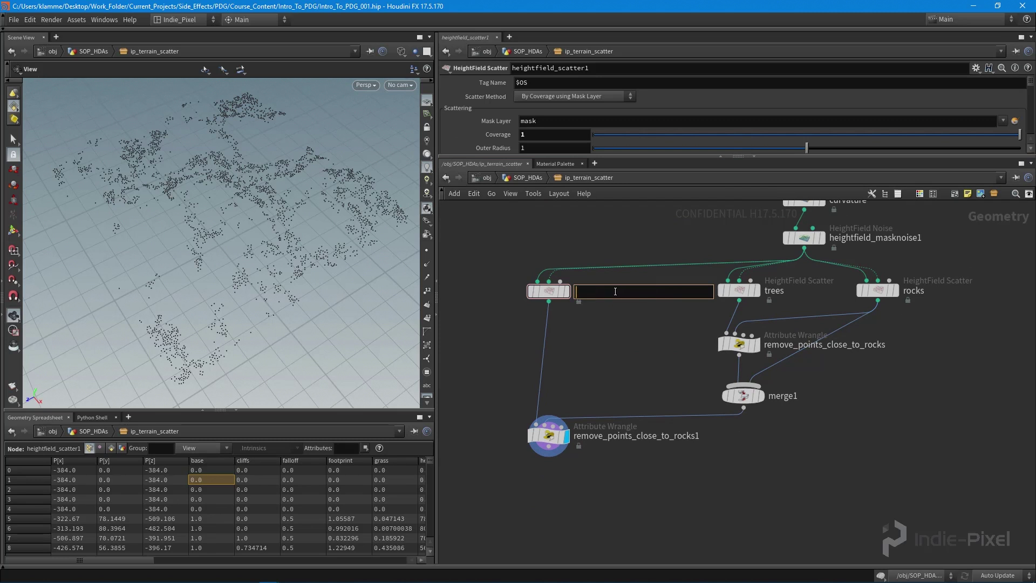
text(bushes)
key(Return)
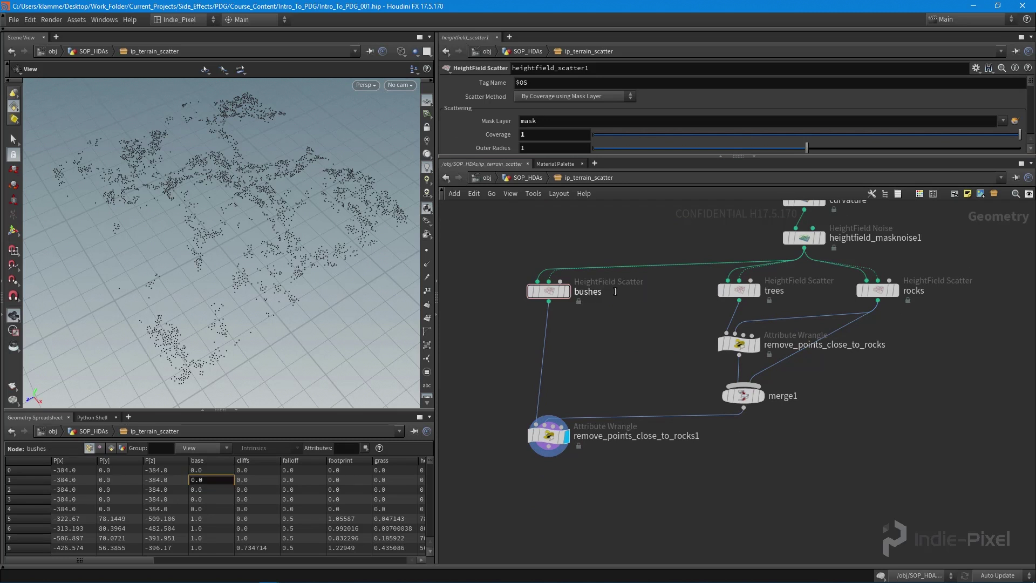
Step: Move merge1 up so it sits directly beneath the remove_points_close_to_rocks wrangle
middle_drag(631, 379, 629, 366)
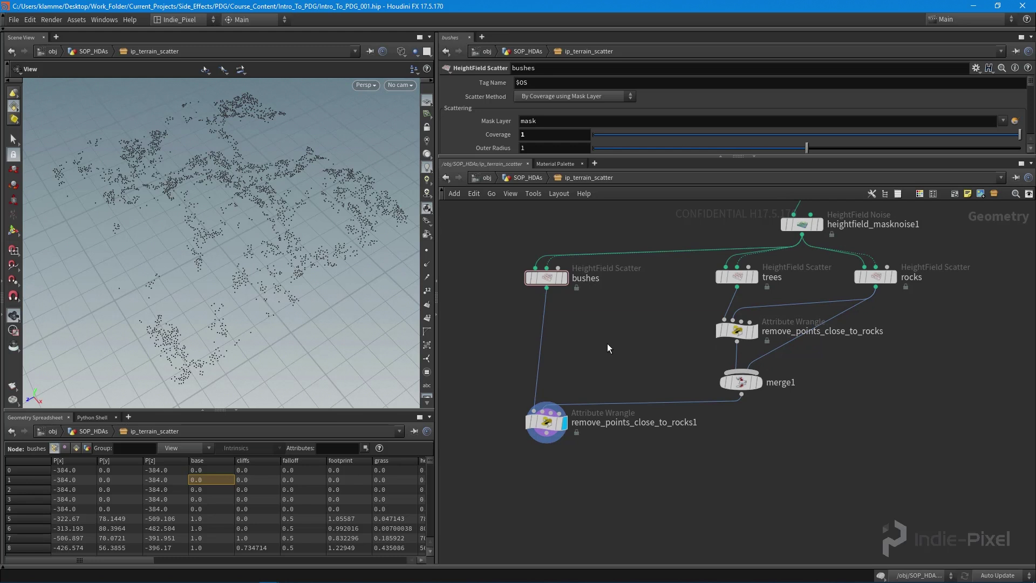
drag(741, 381, 742, 366)
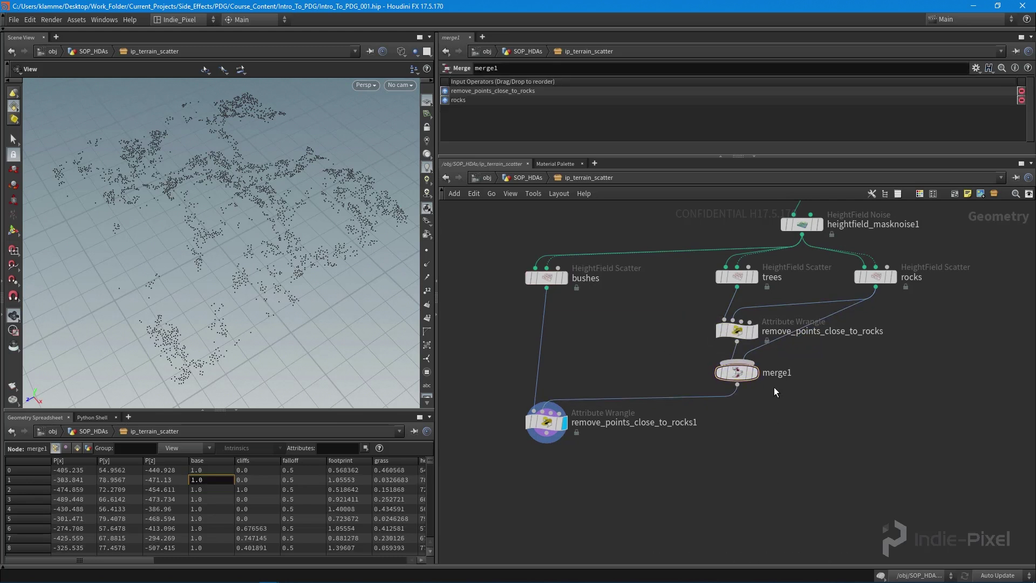
Step: Add a HeightField Scatter node below merge1, feed it from merge1 and display its result
middle_drag(781, 413, 754, 390)
key(Tab)
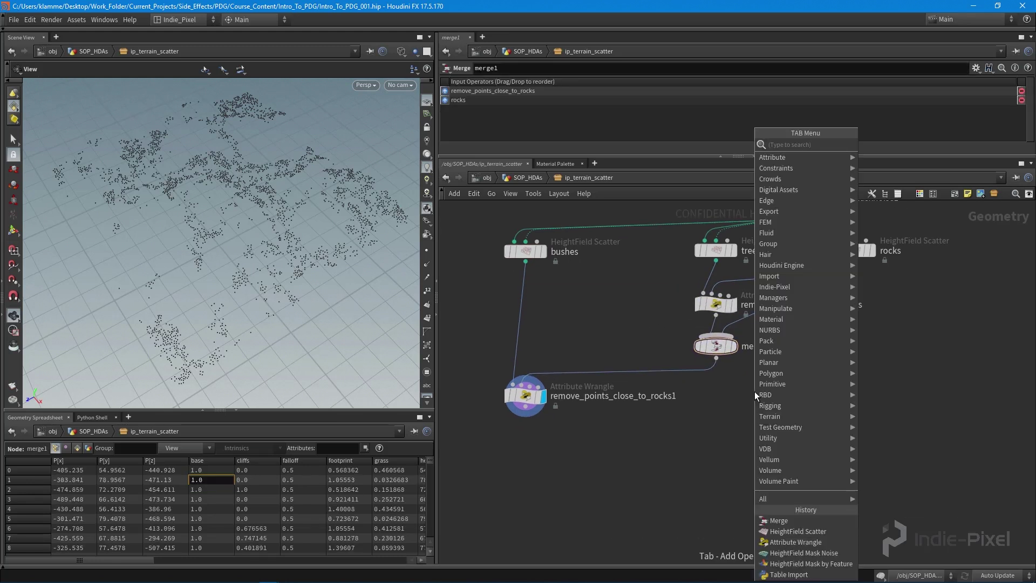
text(height)
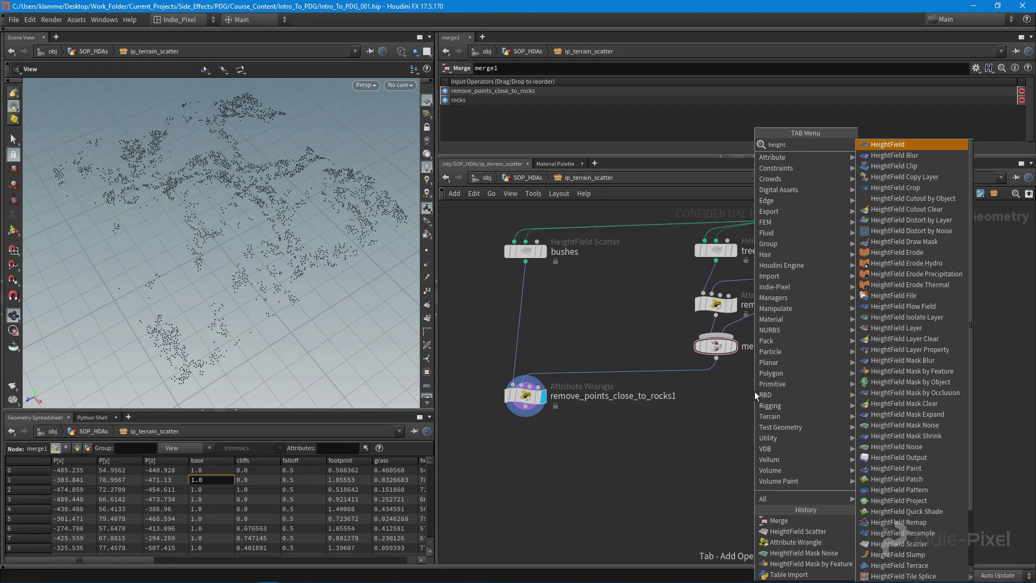
click(917, 544)
click(723, 464)
scroll(726, 372, up, 3)
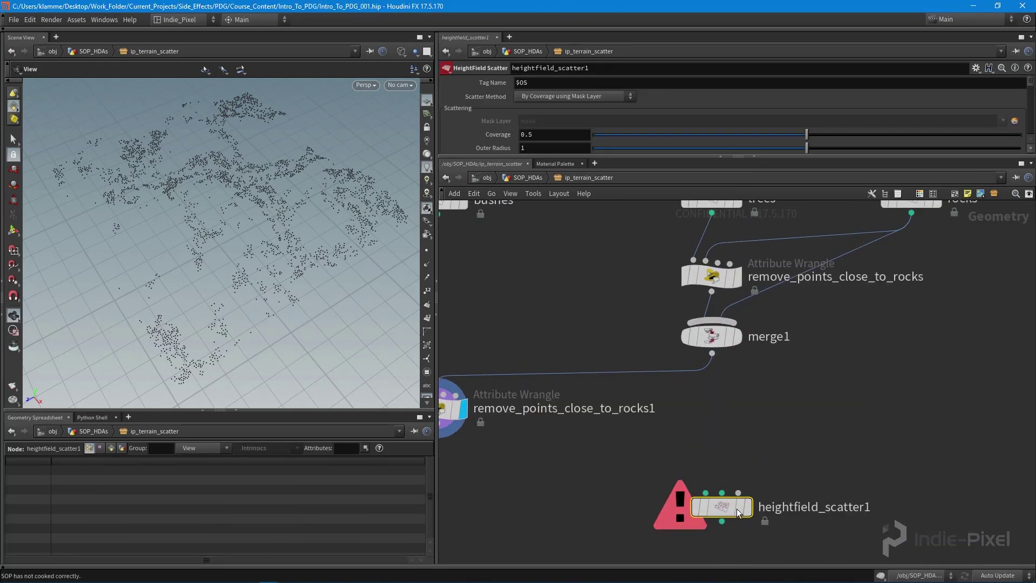
drag(712, 354, 709, 500)
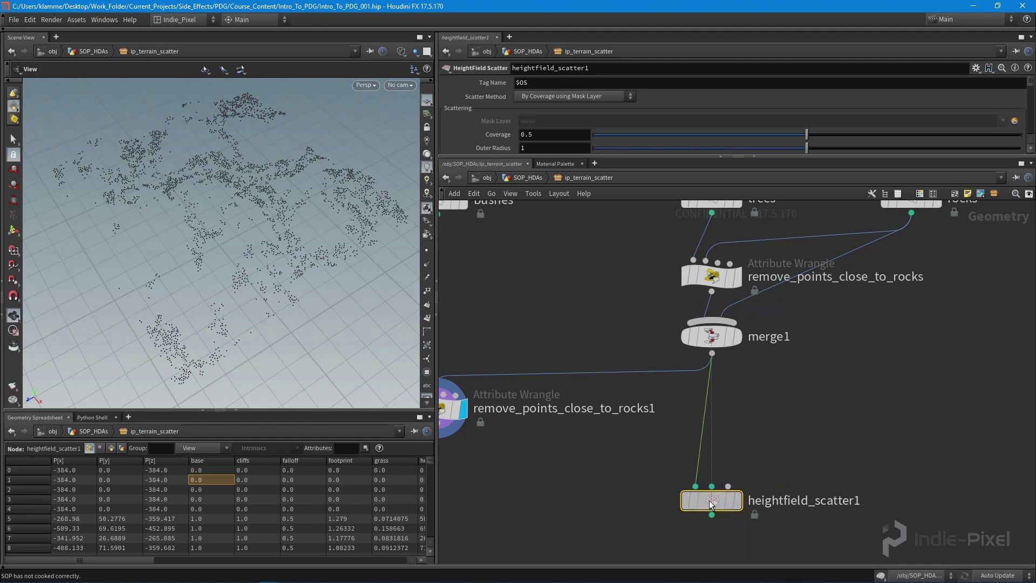
click(739, 498)
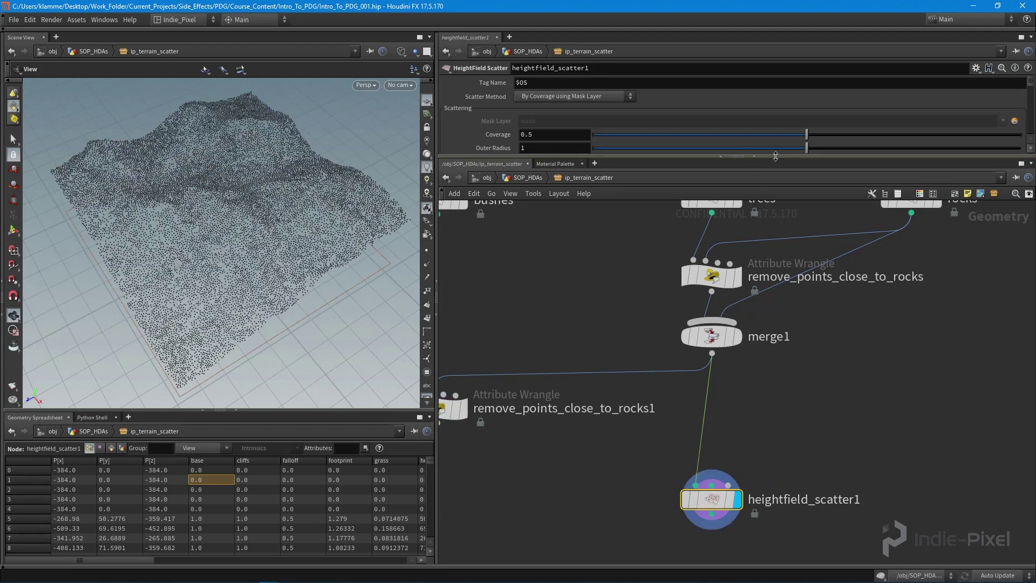
Step: Set heightfield_scatter1's scatter method to Per Point Count using Source Points, with Outer Radius 0.982 and Falloff 0.489
drag(778, 158, 768, 237)
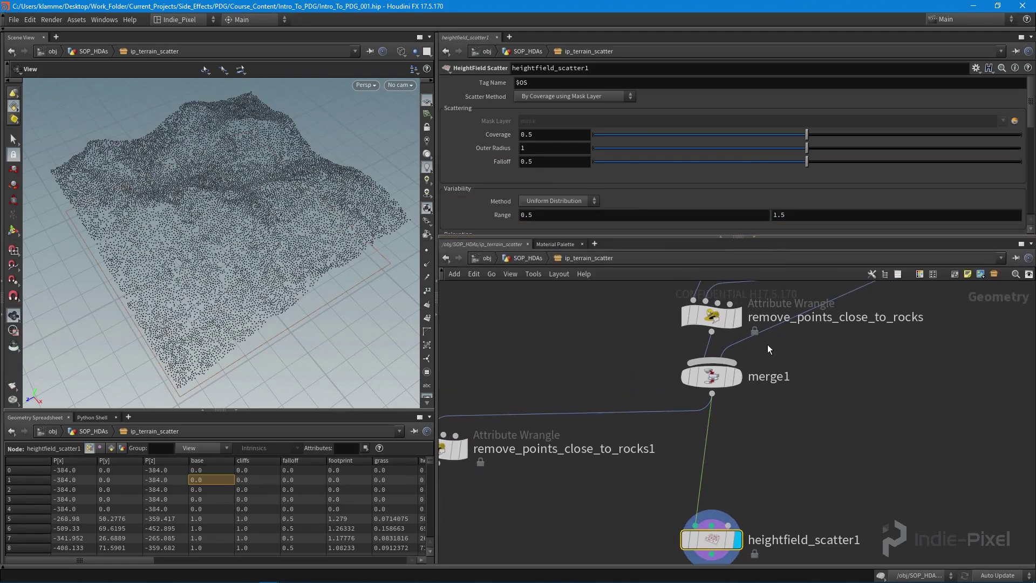
click(542, 95)
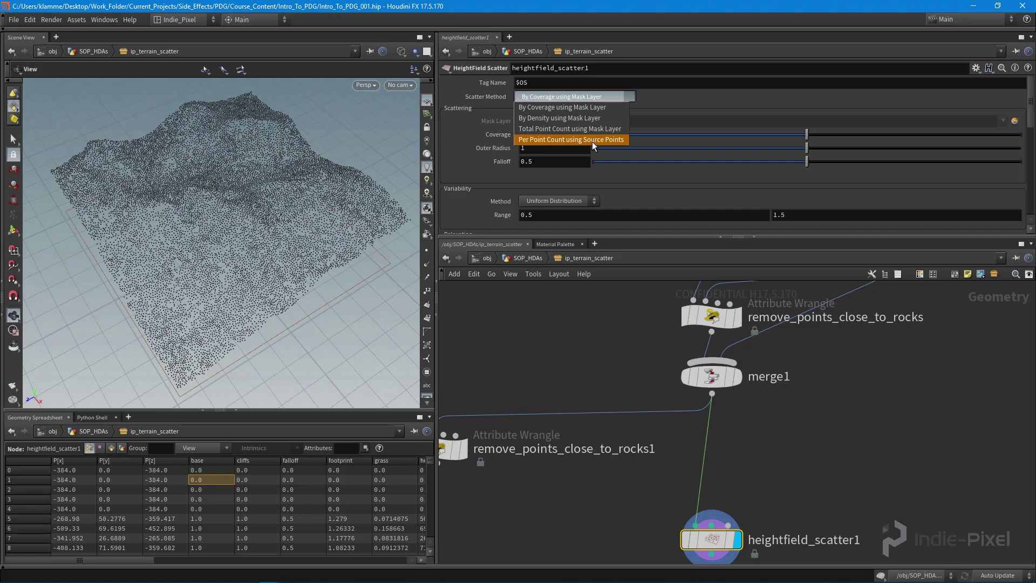
click(591, 139)
drag(264, 259, 225, 275)
right_drag(225, 275, 363, 280)
drag(363, 280, 264, 262)
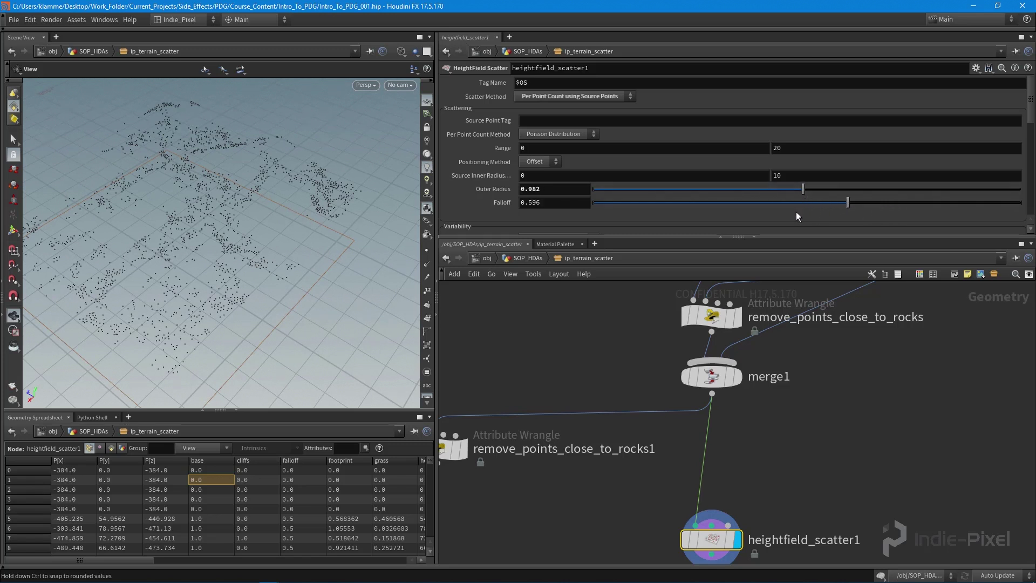
Step: Review the remove_points_close_to_rocks1 wrangle, and delete the heightfield_scatter1 node below merge1
middle_drag(512, 432, 657, 400)
click(586, 416)
middle_drag(707, 474, 642, 496)
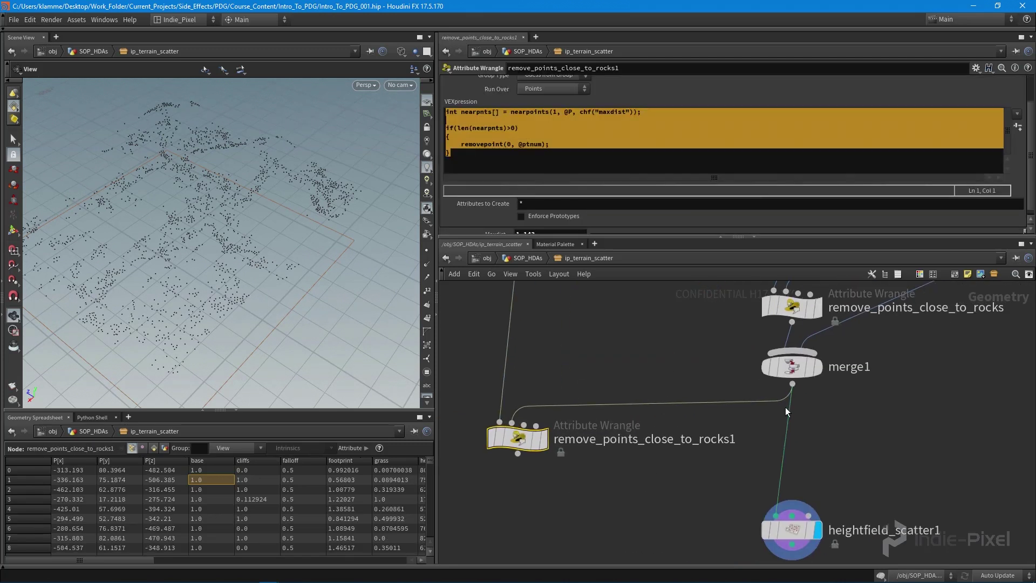
click(792, 529)
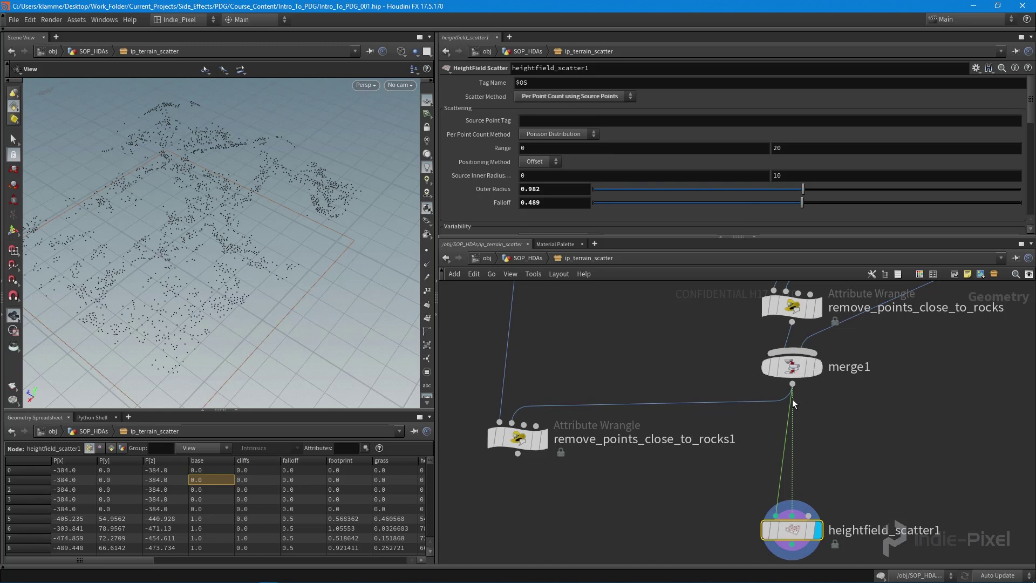
middle_drag(864, 479, 834, 465)
mouse_move(791, 353)
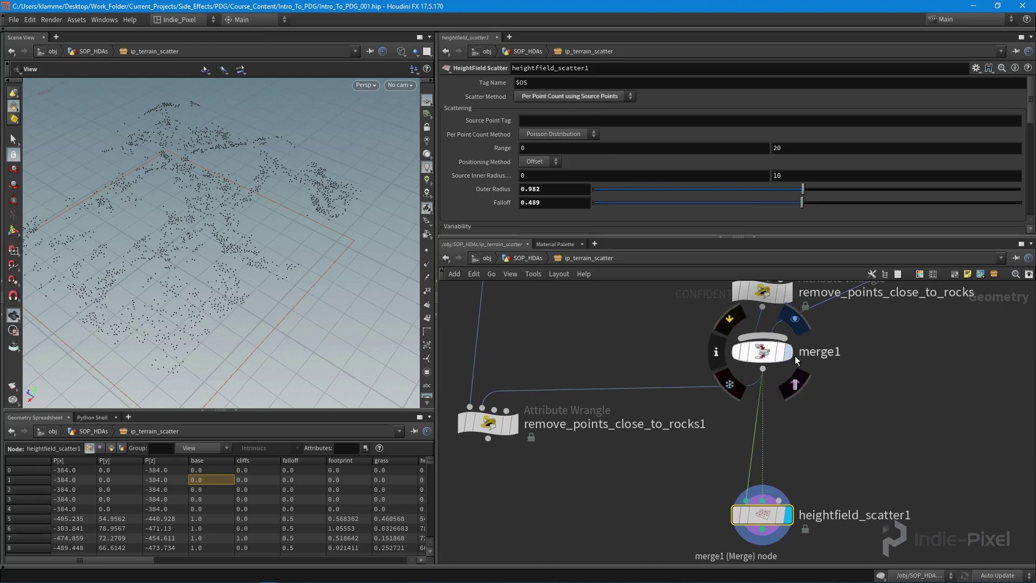
click(789, 514)
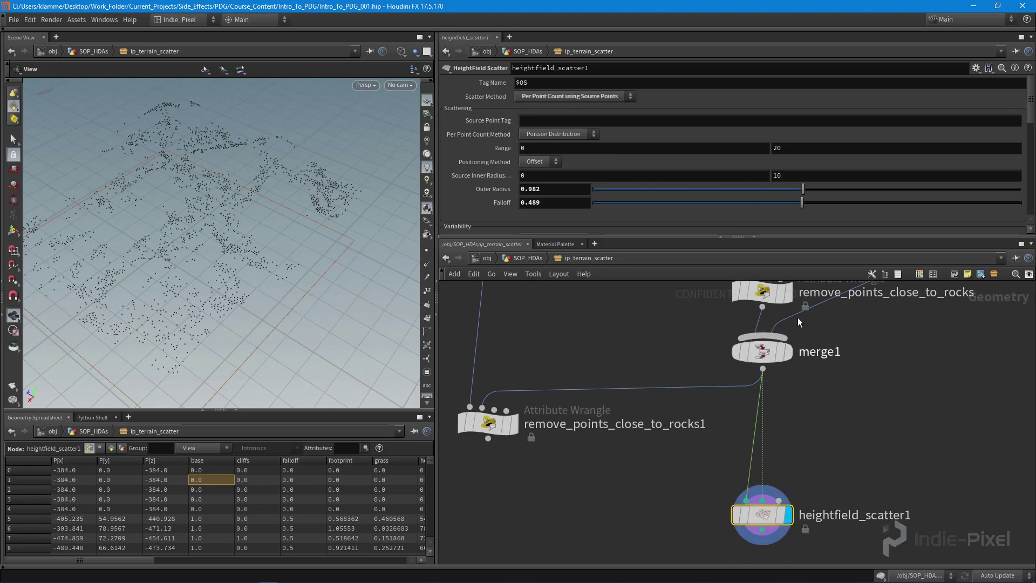
scroll(864, 432, down, 2)
key(Delete)
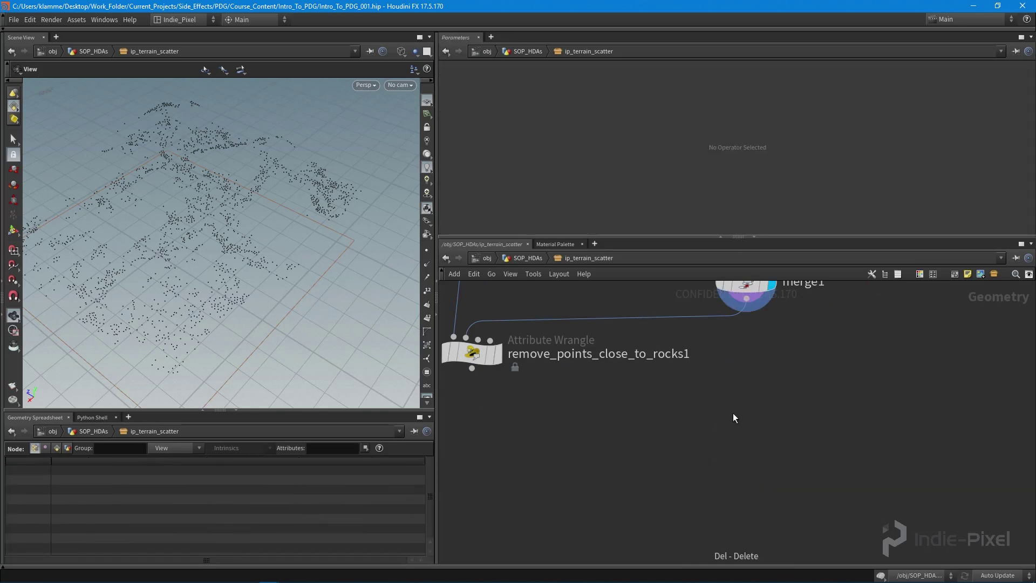
Step: Display the remove_points_close_to_rocks1 wrangle and inspect its remaining bush points on the terrain
scroll(674, 448, down, 2)
drag(610, 456, 615, 452)
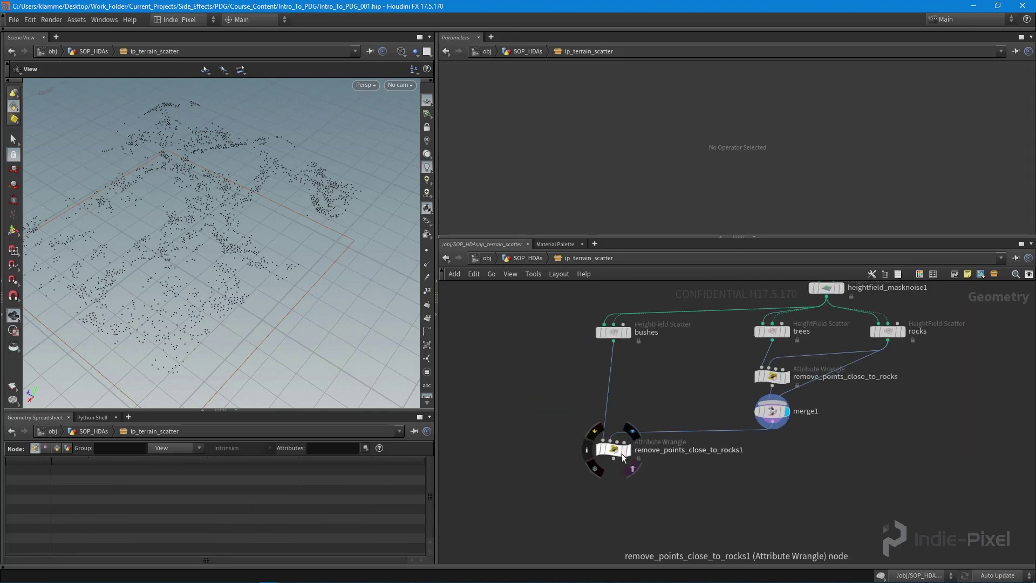
click(629, 453)
scroll(629, 454, down, 3)
scroll(649, 416, up, 4)
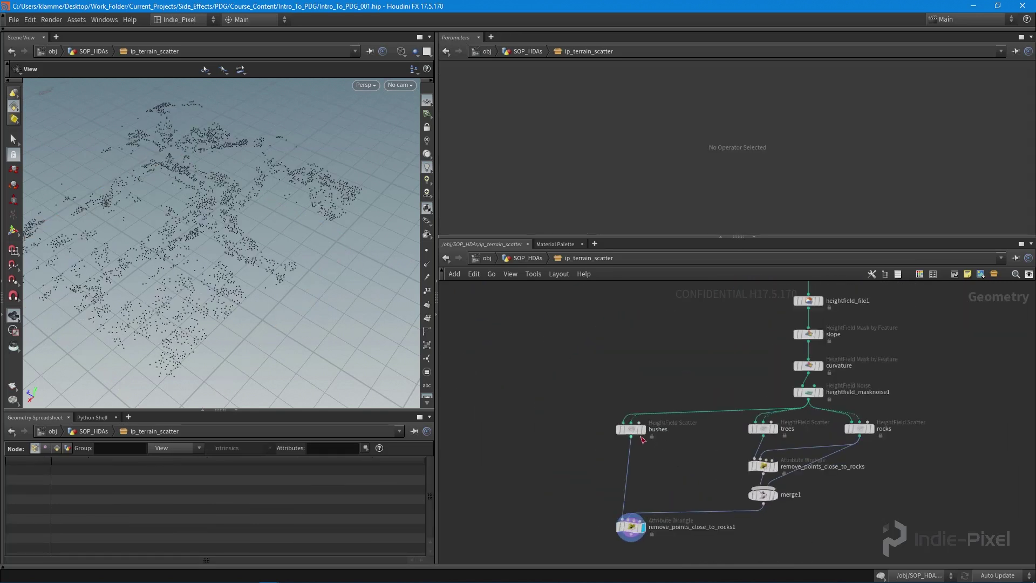
drag(632, 430, 631, 429)
middle_drag(709, 475, 687, 443)
alt+drag(302, 286, 267, 256)
Step: Add a second Merge node below merge1 and the remove_points_close_to_rocks1 wrangle
middle_drag(699, 495, 678, 384)
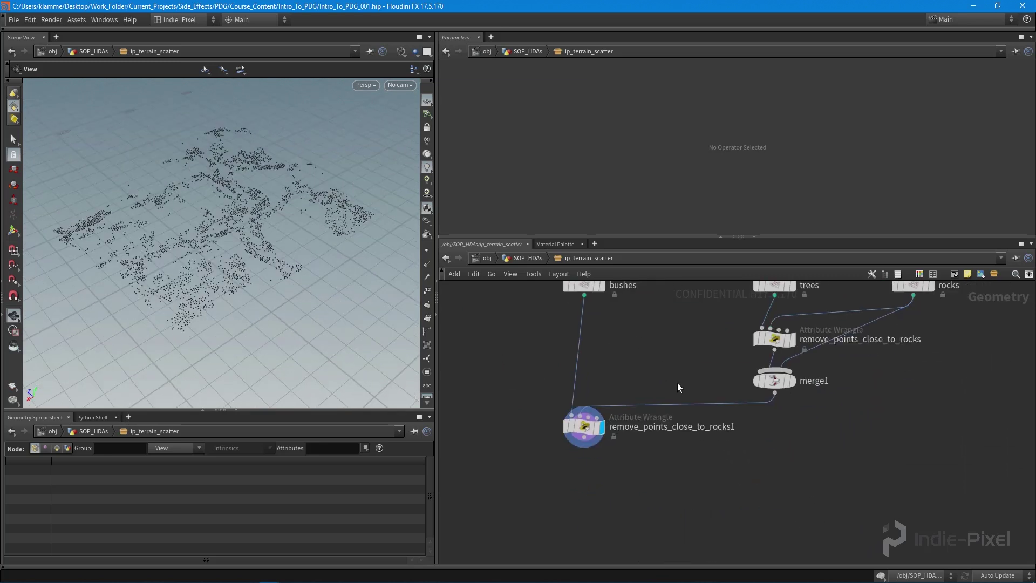
middle_drag(748, 501, 730, 477)
key(Tab)
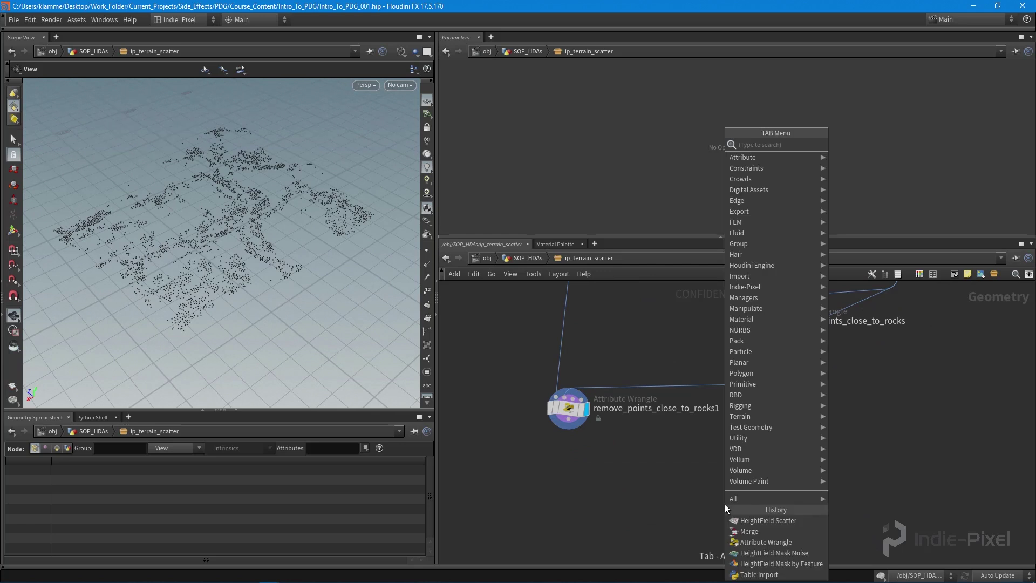
text(merg)
key(Return)
click(724, 504)
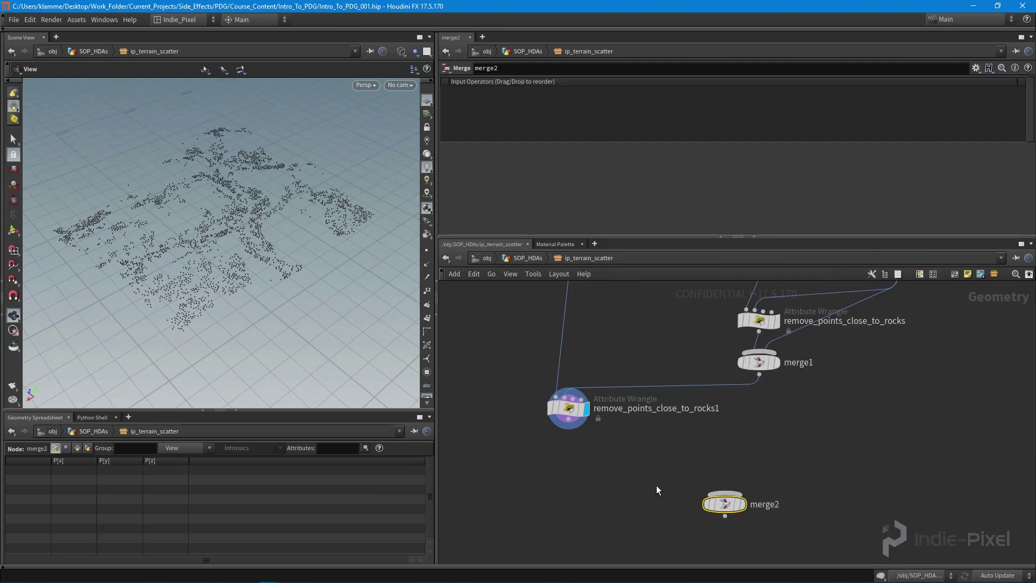
Step: Connect remove_points_close_to_rocks1 and merge1 into merge2, align it below merge1, and display and inspect the combined points
click(566, 427)
click(724, 492)
click(759, 374)
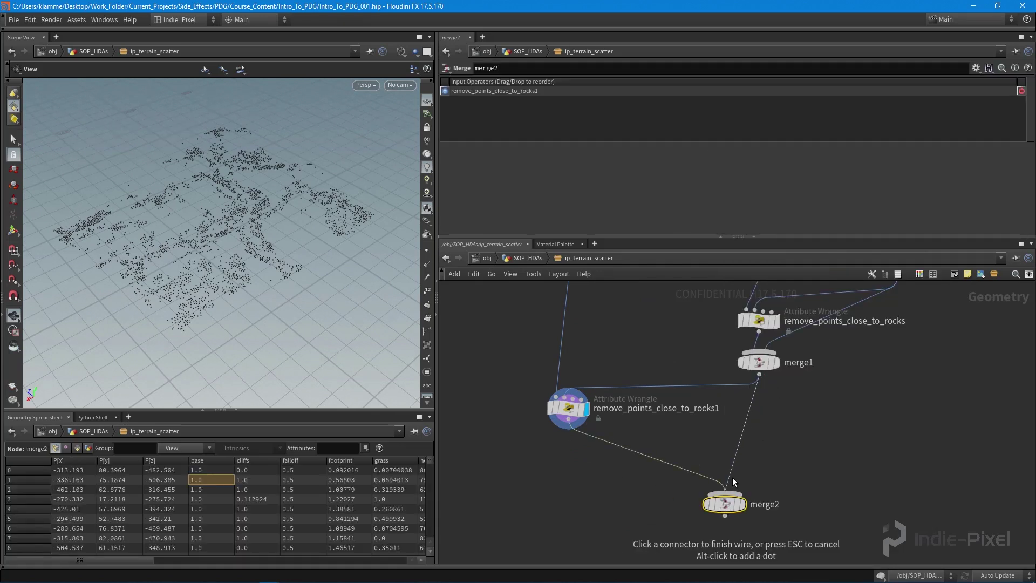
click(747, 504)
click(747, 504)
drag(724, 502, 758, 477)
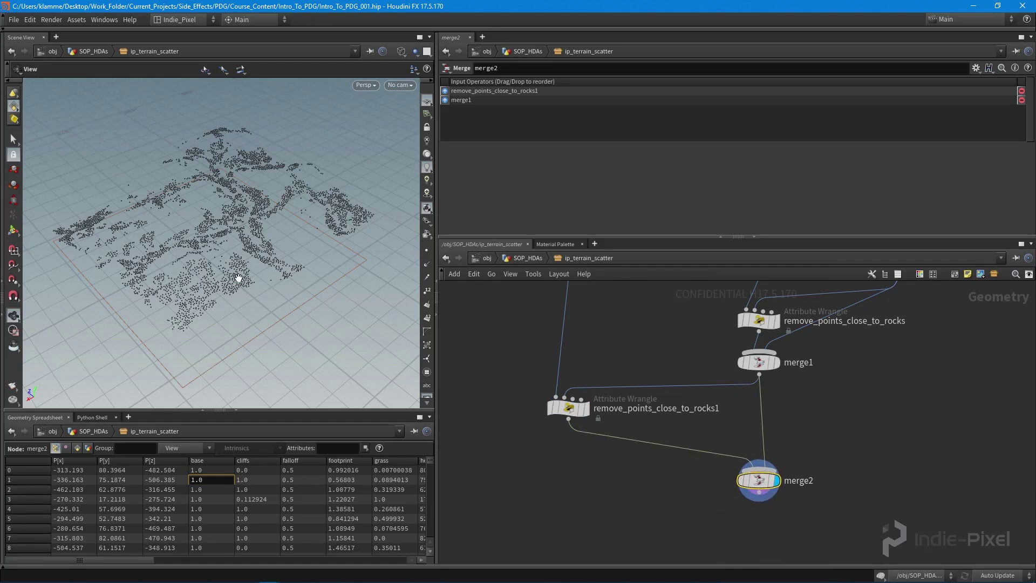
drag(236, 277, 200, 239)
right_drag(200, 239, 270, 261)
drag(270, 262, 237, 271)
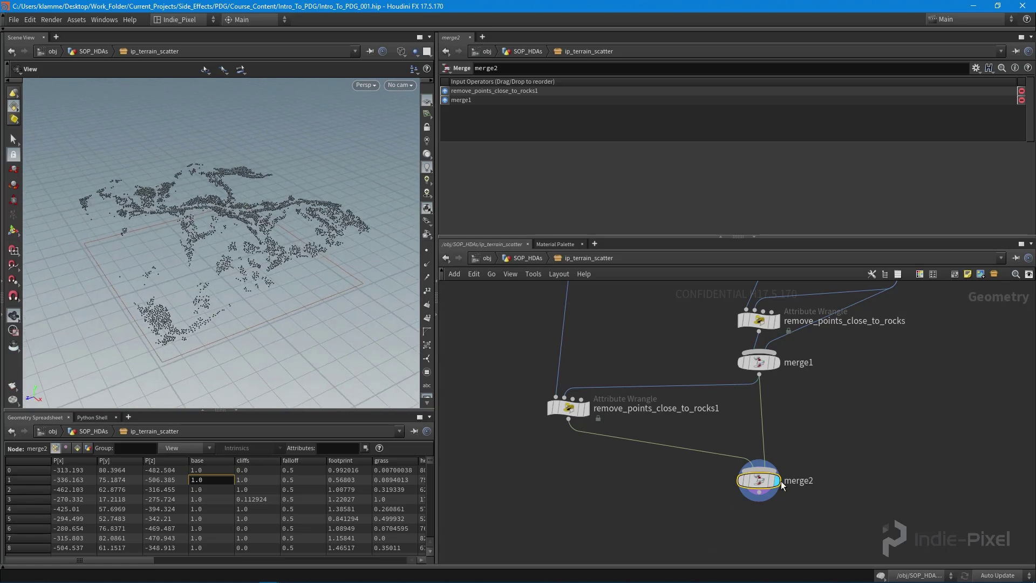
Step: Move the bushes scatter and its remove_points_close_to_rocks1 wrangle together closer to the trees branch
middle_drag(924, 465, 827, 464)
scroll(826, 464, down, 3)
middle_drag(853, 398, 843, 421)
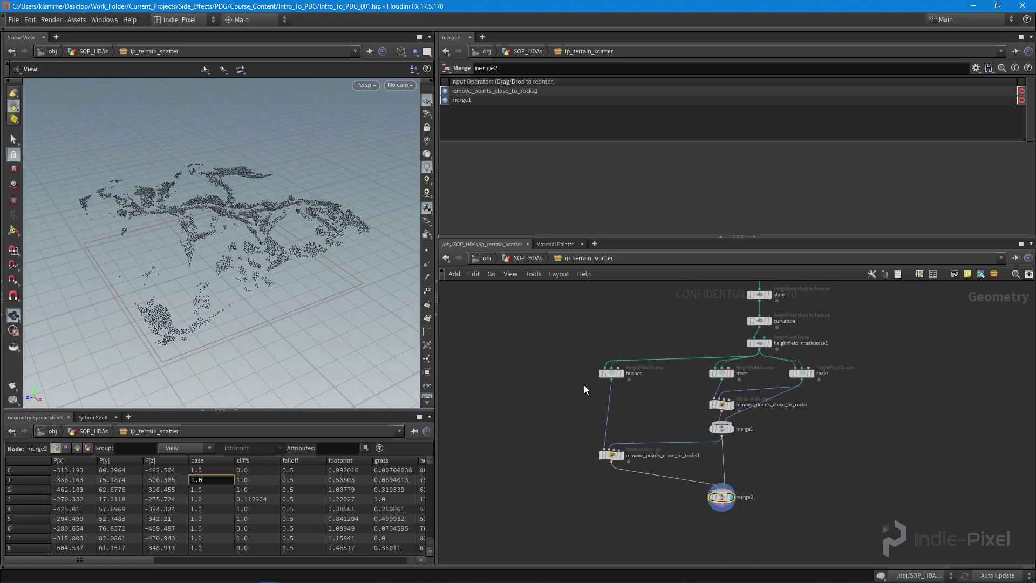
drag(580, 357, 625, 506)
drag(617, 458, 658, 454)
Step: Move all the scatter, wrangle and merge nodes together so trees sits centred below heightfield_masknoise1
middle_drag(798, 447, 775, 435)
drag(458, 527, 825, 344)
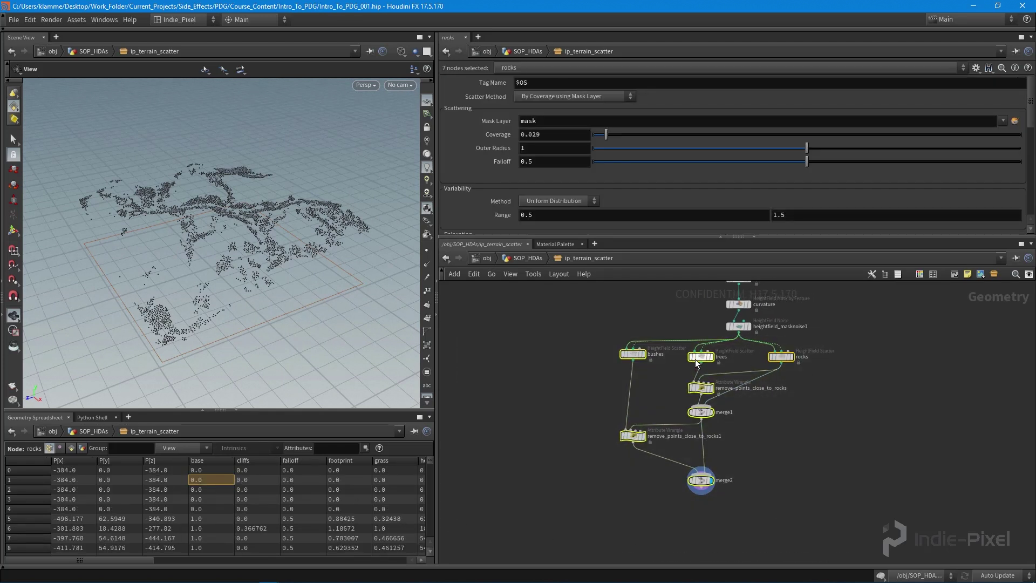
drag(696, 363, 740, 369)
click(834, 479)
middle_drag(628, 510, 600, 478)
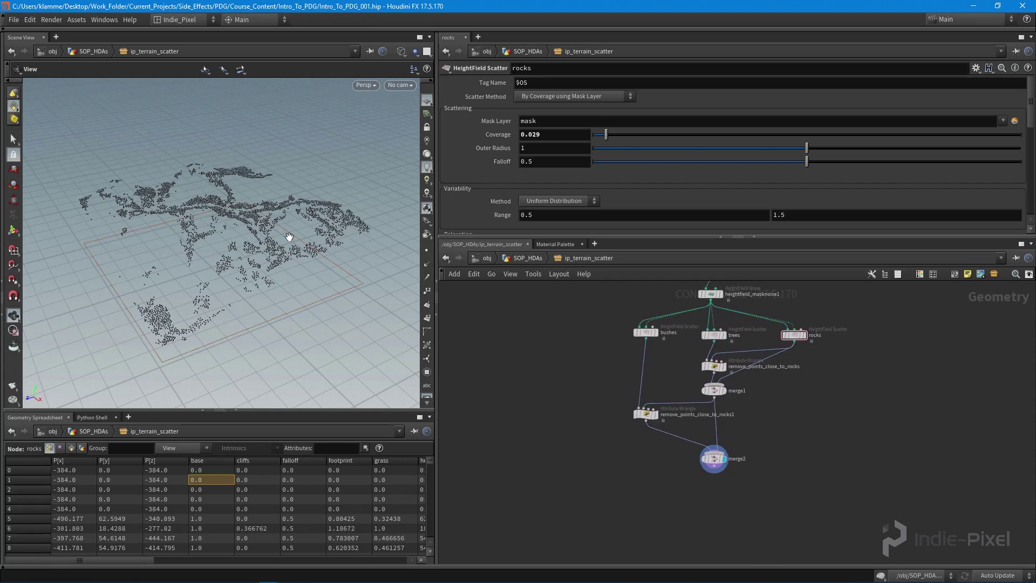
mouse_move(303, 286)
mouse_down()
mouse_move(268, 284)
mouse_move(300, 291)
mouse_up()
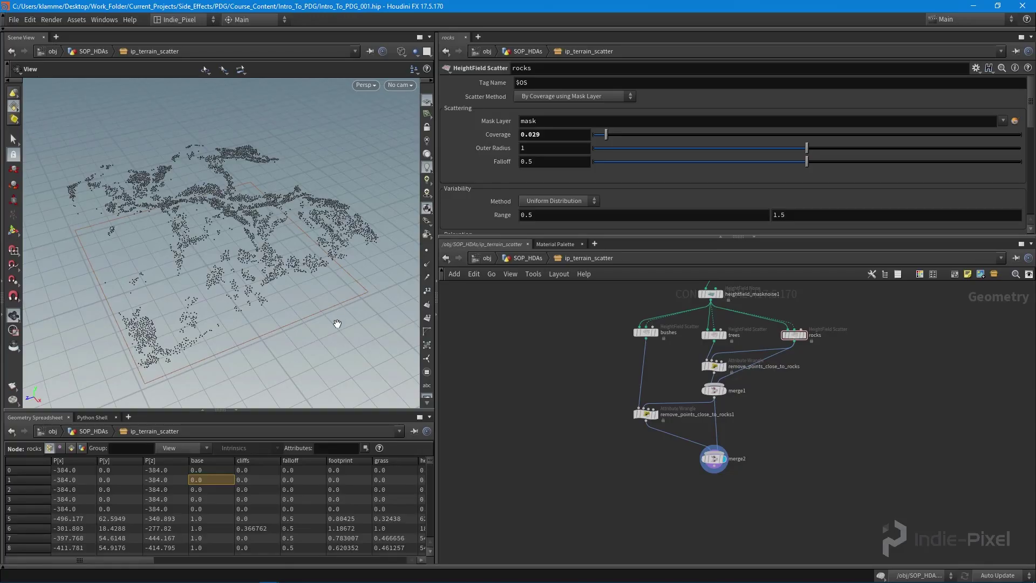